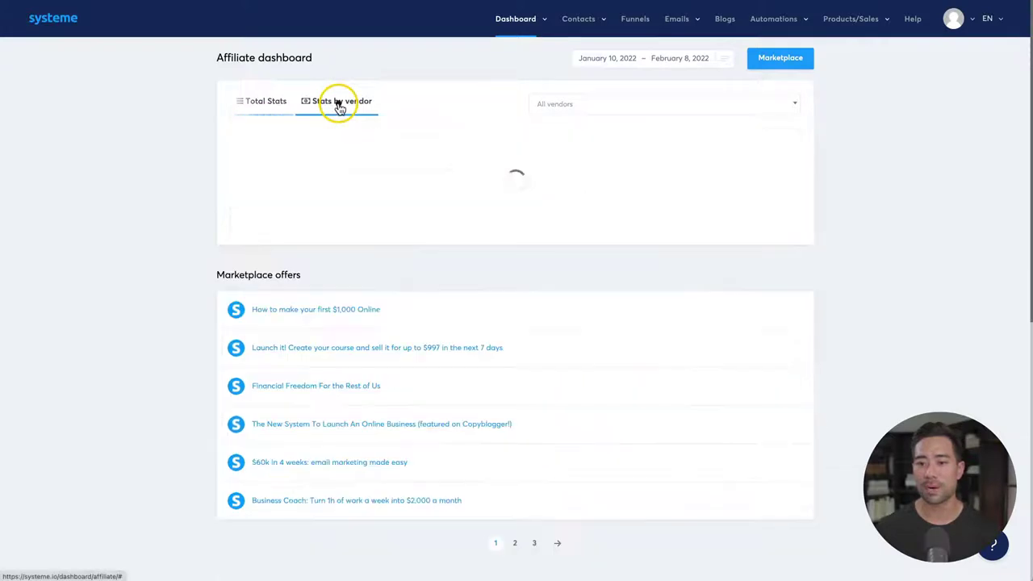
View the affiliate dashboard's total stats and examine the filter options of the contacts list.
{"action": "left_click", "coordinate": [260, 105]}
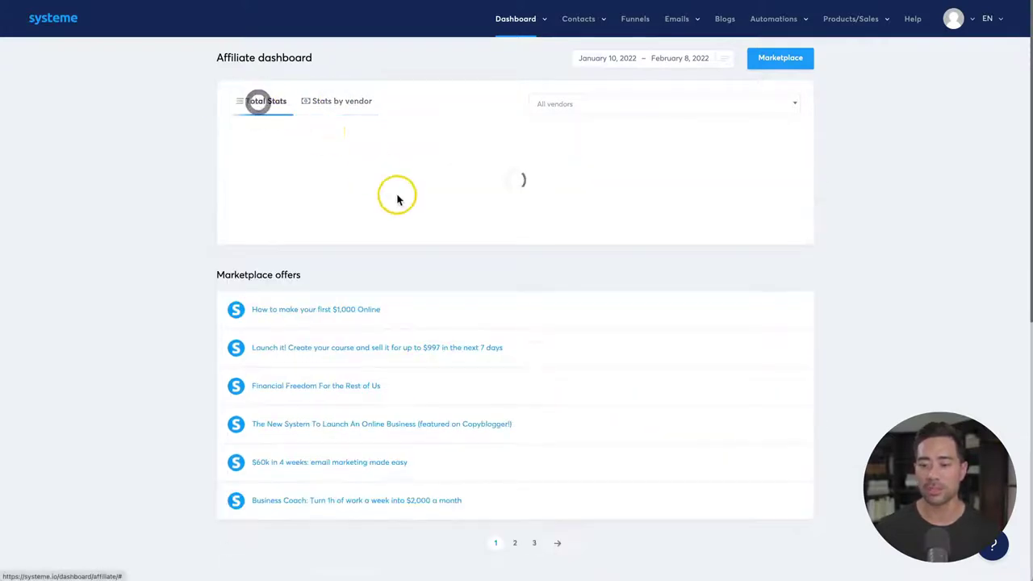
{"action": "mouse_move", "coordinate": [562, 27]}
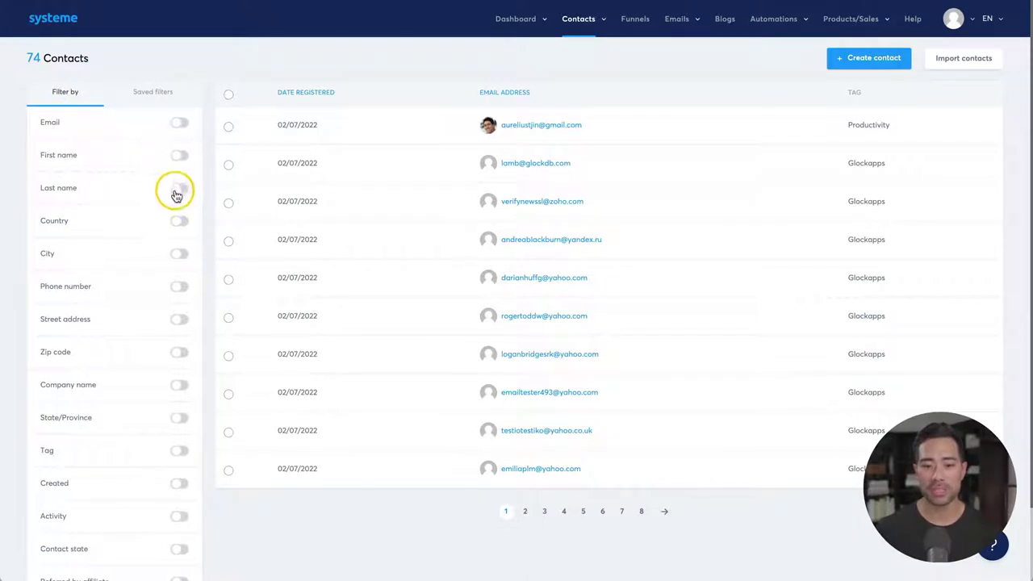
{"action": "scroll", "coordinate": [162, 325], "scroll_direction": "down", "scroll_amount": 2}
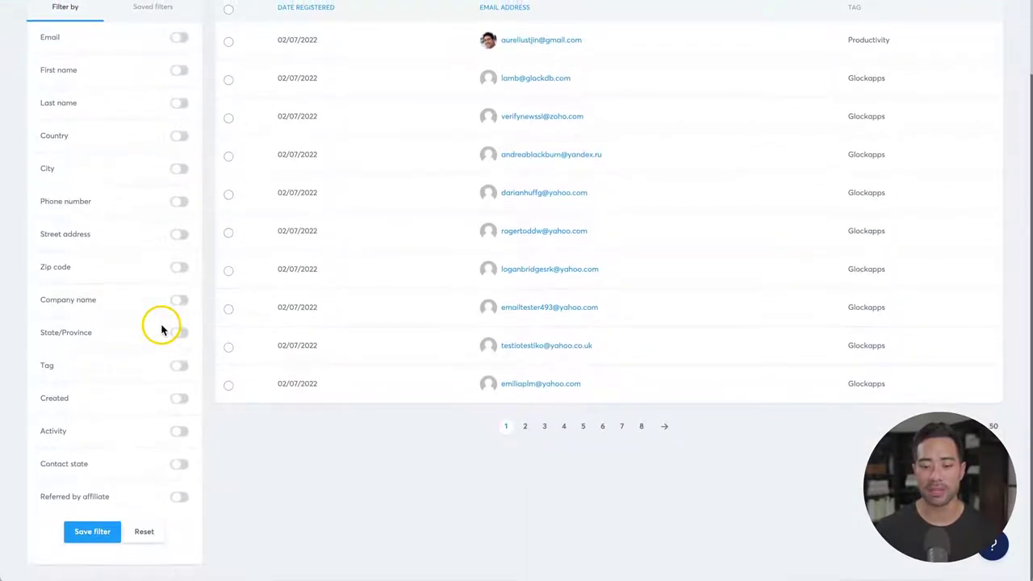
{"action": "scroll", "coordinate": [162, 327], "scroll_direction": "up", "scroll_amount": 2}
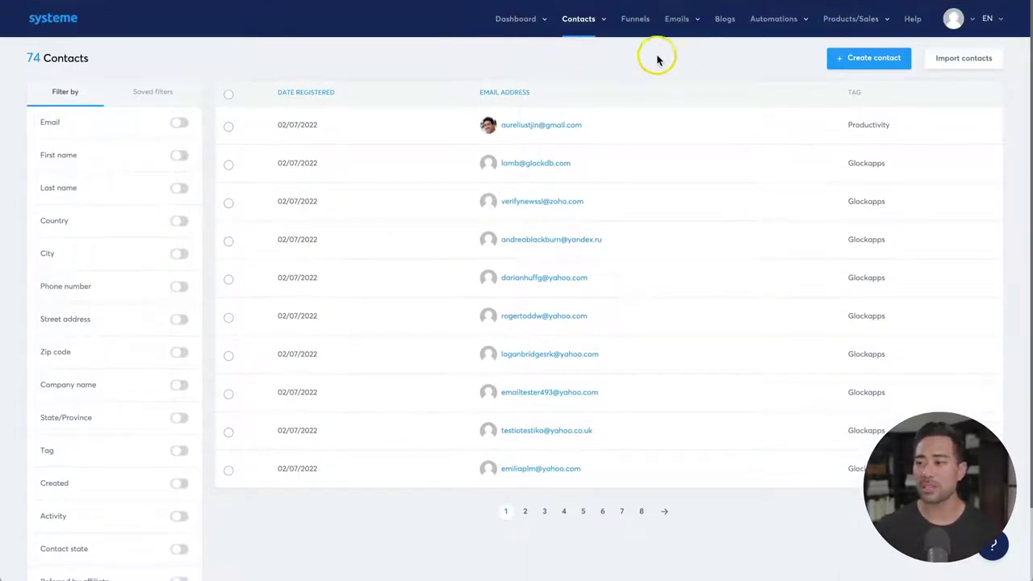
Start creating a contact and select the Glockapps, Newsletter and Podcasting tags.
{"action": "left_click", "coordinate": [852, 65]}
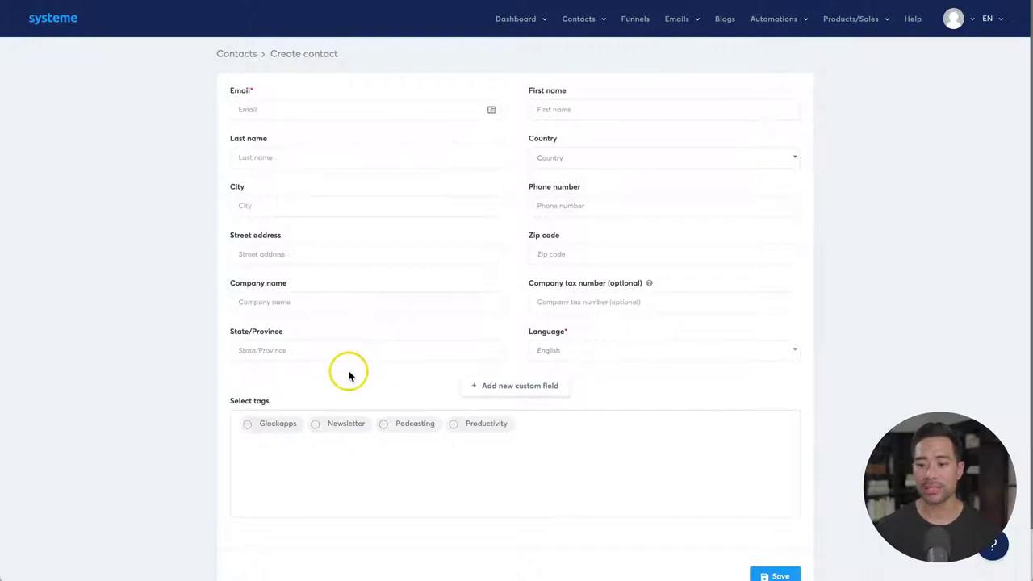
{"action": "left_click", "coordinate": [260, 423]}
{"action": "left_click", "coordinate": [338, 426]}
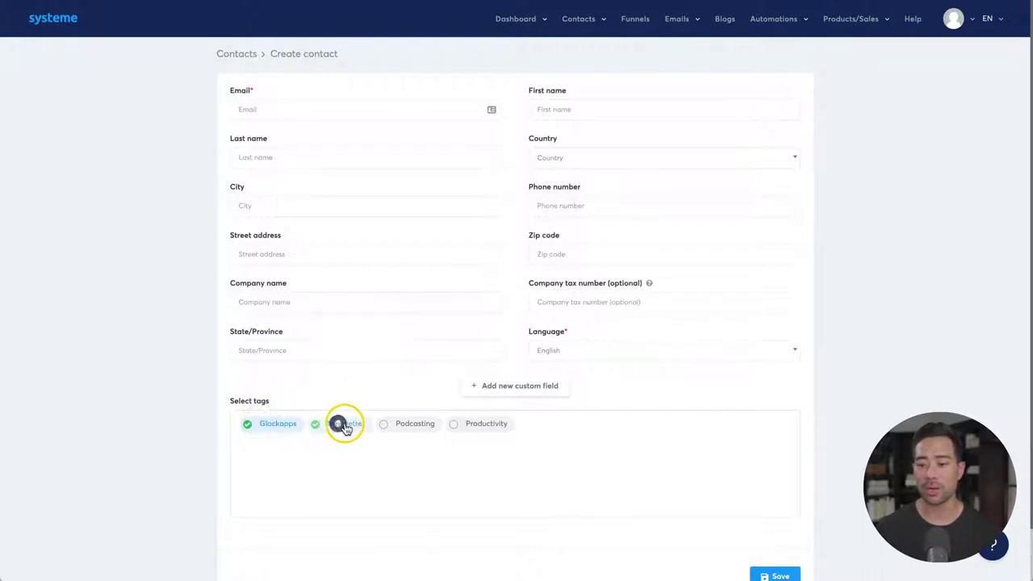
{"action": "left_click", "coordinate": [410, 424]}
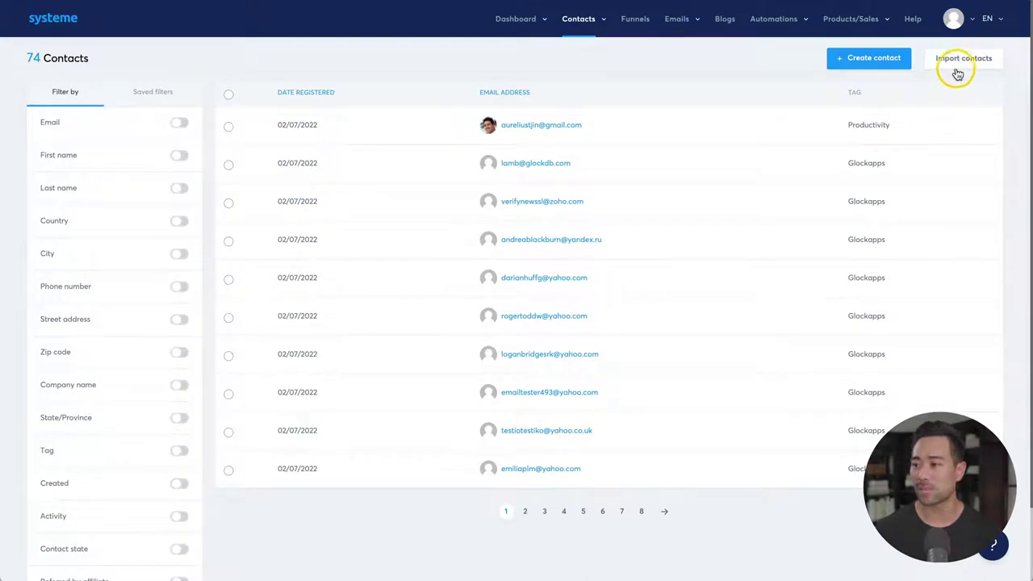
Open the first contact's record and review its details, assigned tags and source URL.
{"action": "left_click", "coordinate": [957, 65]}
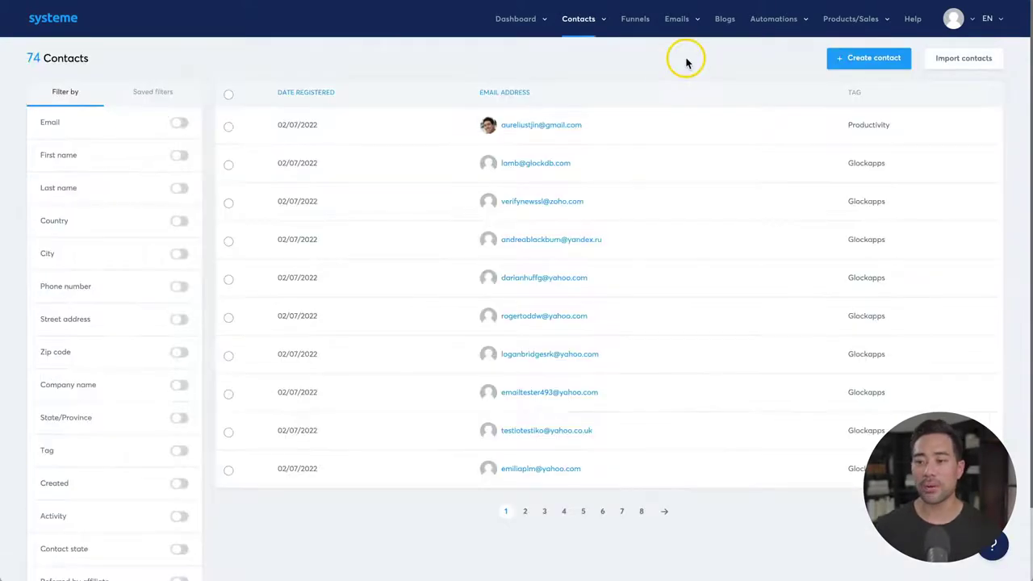
{"action": "left_click", "coordinate": [547, 128]}
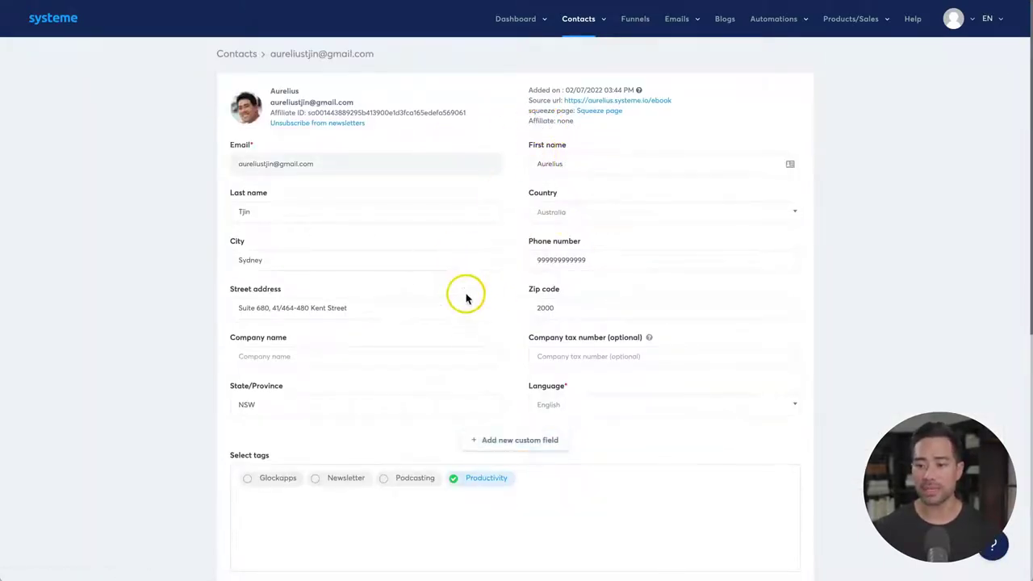
{"action": "scroll", "coordinate": [327, 436], "scroll_direction": "down", "scroll_amount": 1}
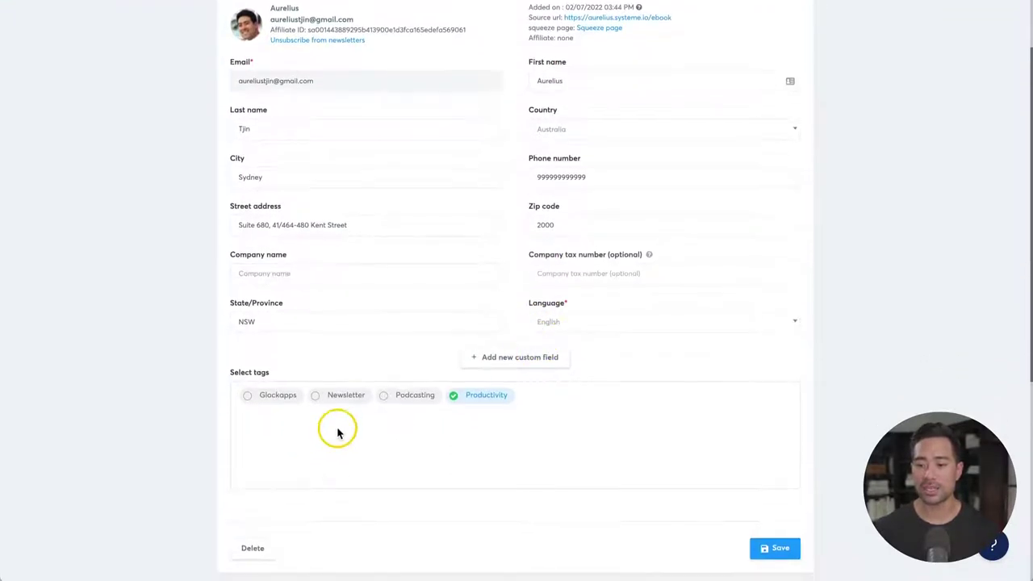
{"action": "left_click", "coordinate": [456, 396]}
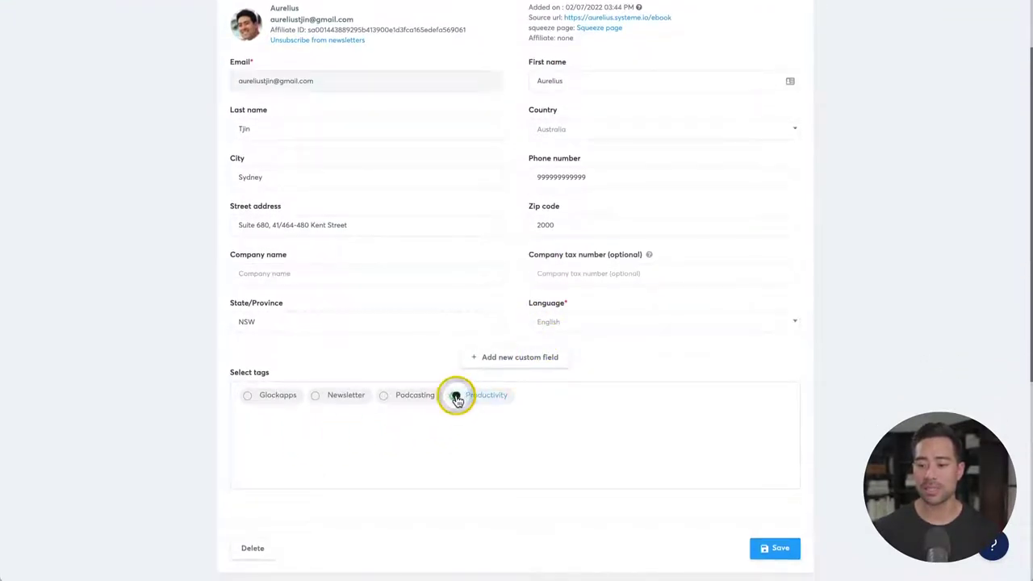
{"action": "scroll", "coordinate": [524, 222], "scroll_direction": "up", "scroll_amount": 1}
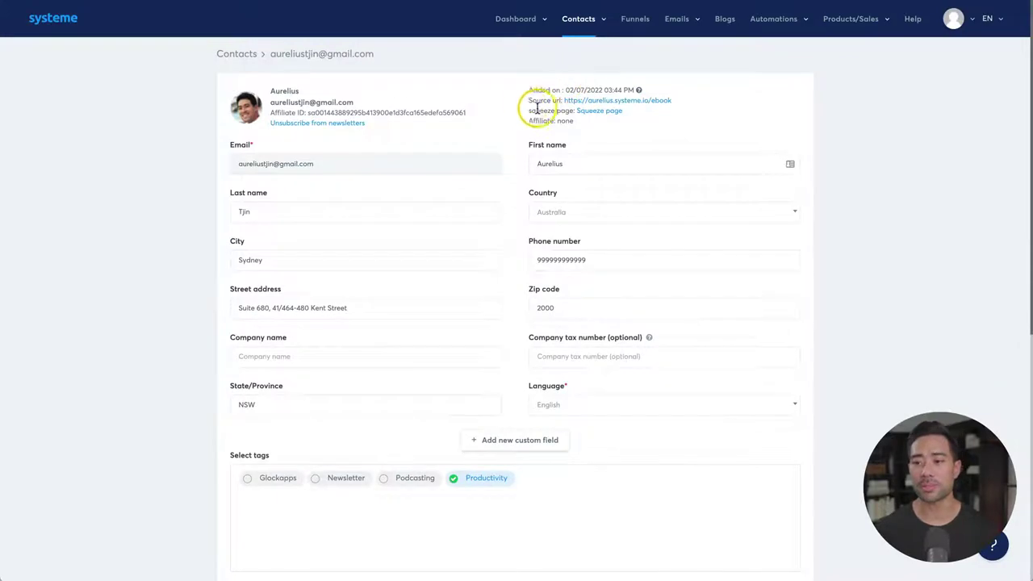
{"action": "left_click_drag", "start_coordinate": [532, 100], "coordinate": [557, 100]}
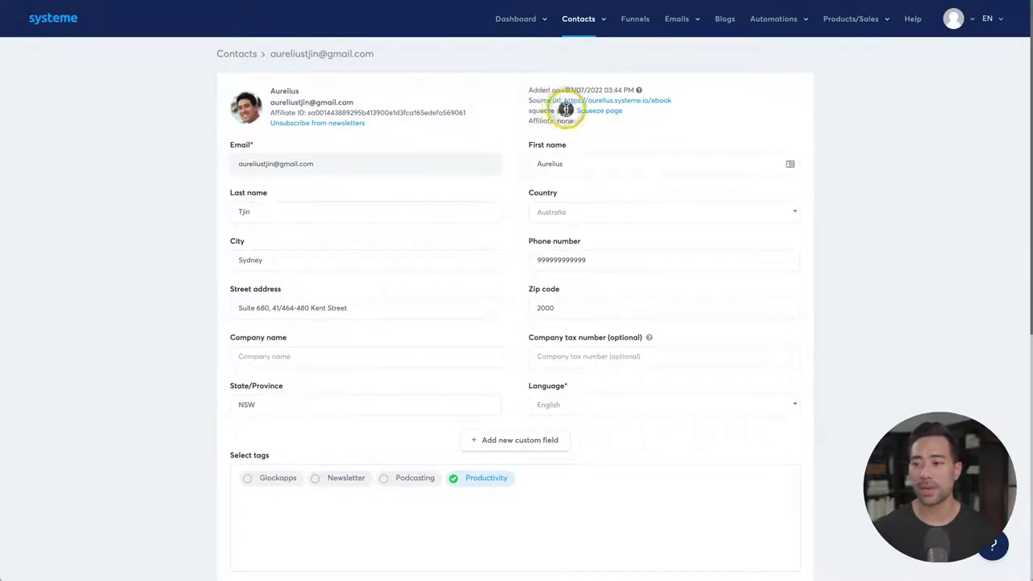
{"action": "left_click", "coordinate": [625, 55]}
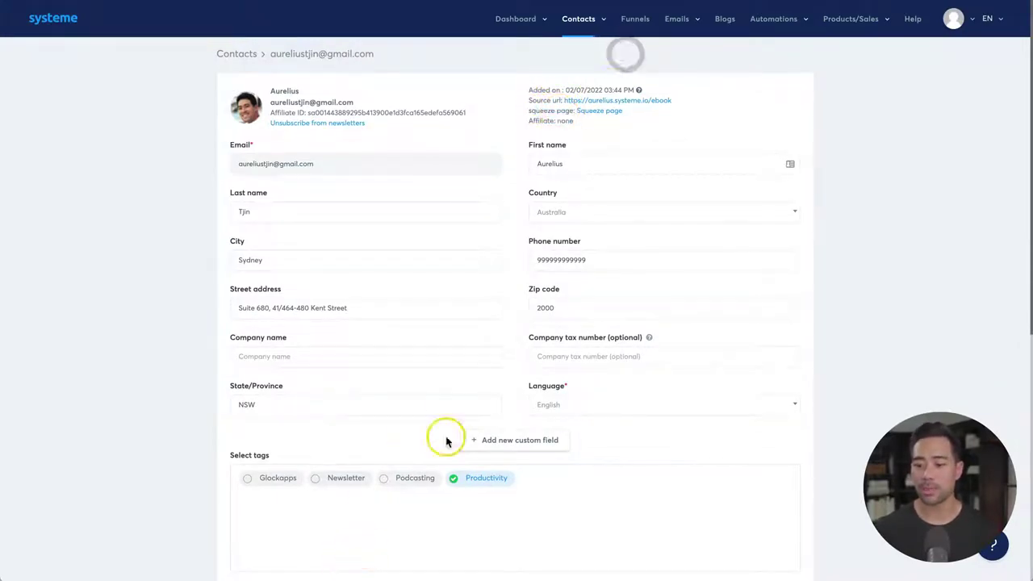
Open the contact tags page and review the sent, open and click statistics in the newsletters list.
{"action": "mouse_move", "coordinate": [586, 26]}
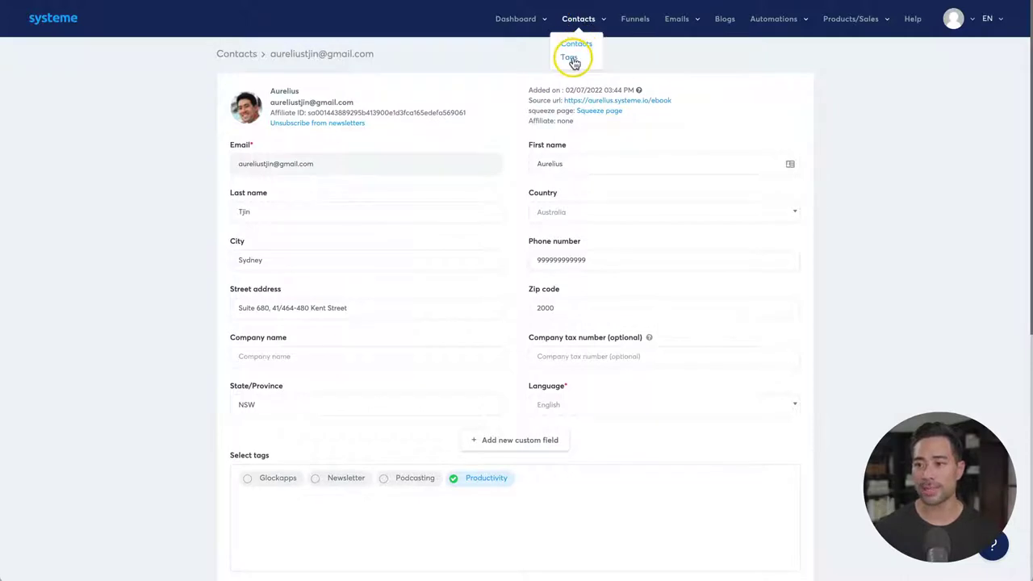
{"action": "left_click", "coordinate": [570, 57]}
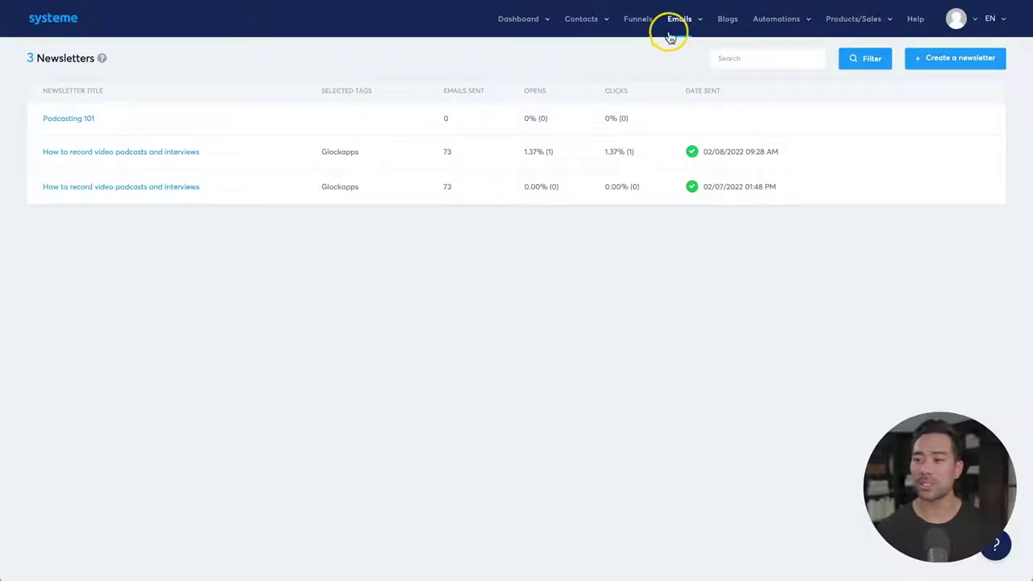
{"action": "mouse_move", "coordinate": [683, 20]}
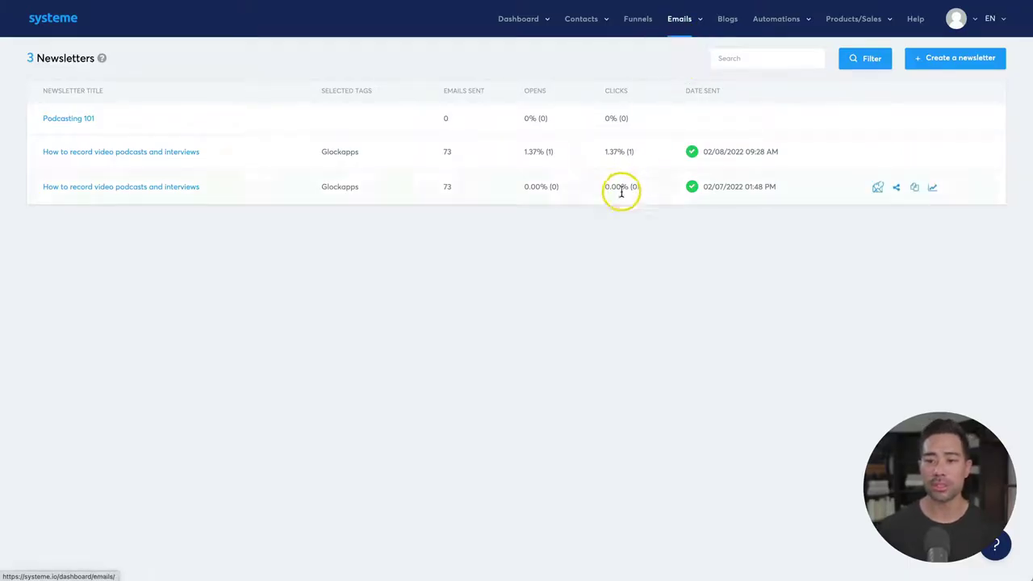
{"action": "left_click", "coordinate": [600, 242]}
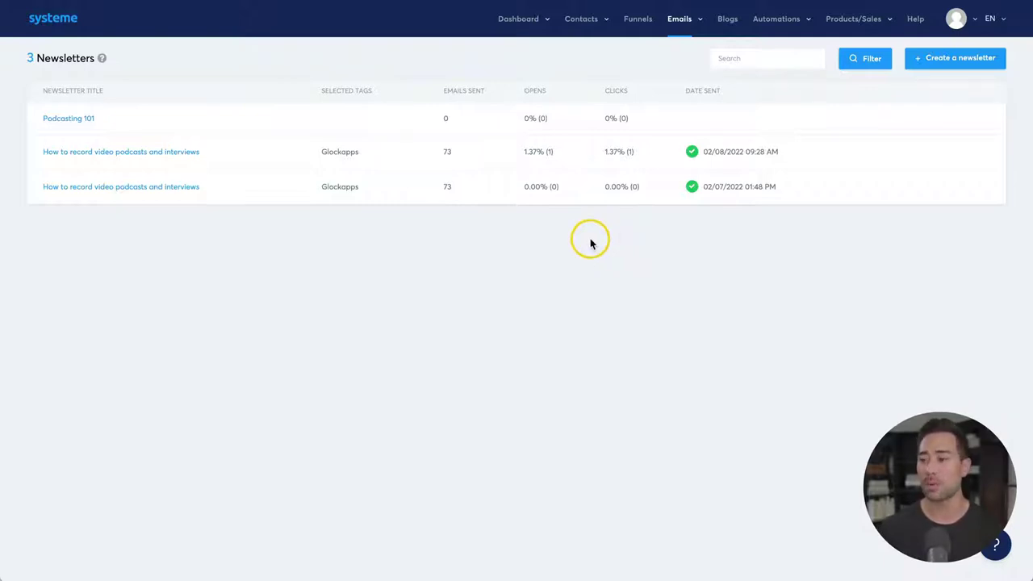
Create a newsletter with the subject "How to record video podcasts and interviews", using the visual editor and the funnel template.
{"action": "left_click", "coordinate": [941, 65]}
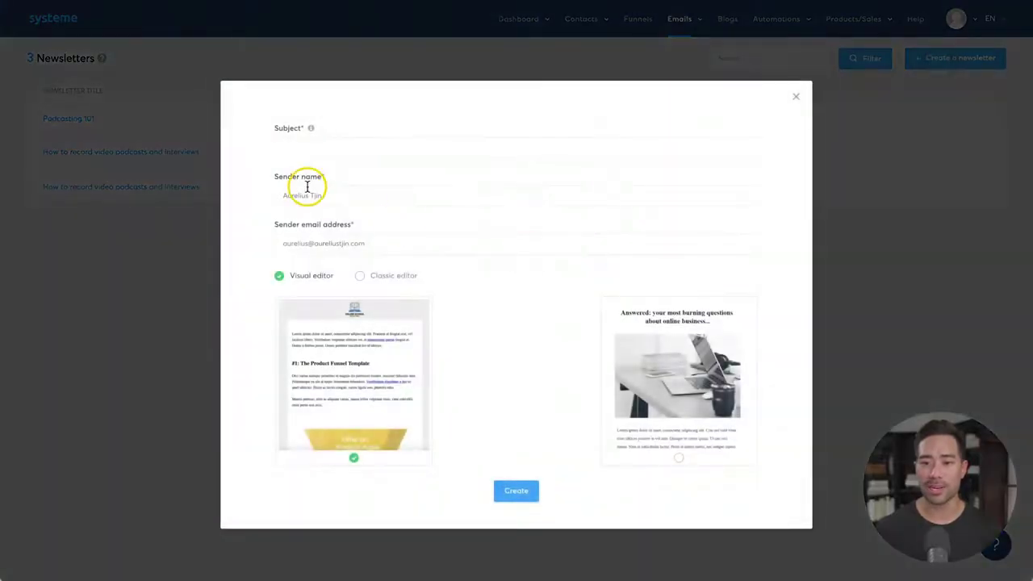
{"action": "left_click", "coordinate": [299, 144]}
{"action": "left_click", "coordinate": [327, 172]}
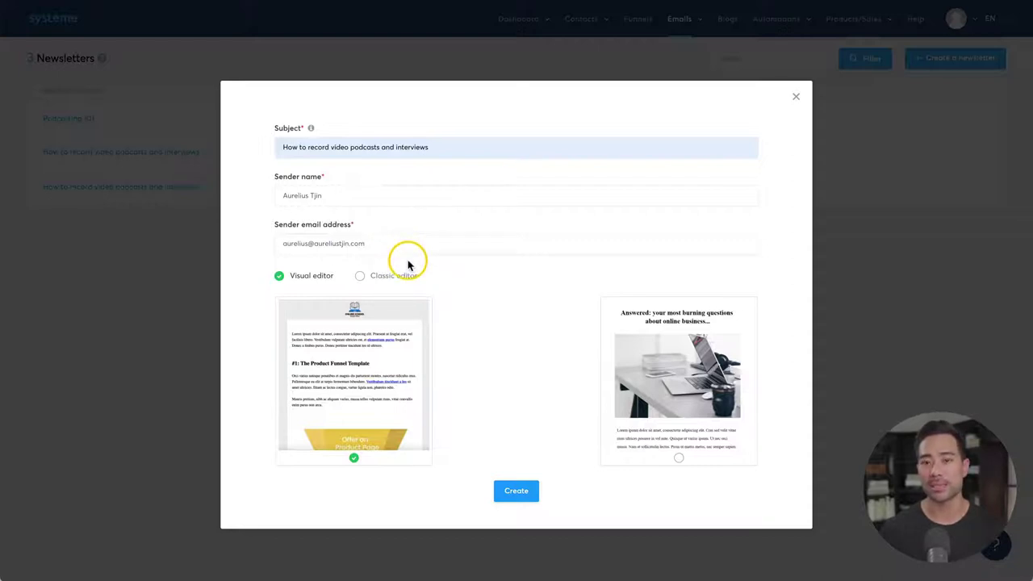
{"action": "left_click", "coordinate": [360, 277]}
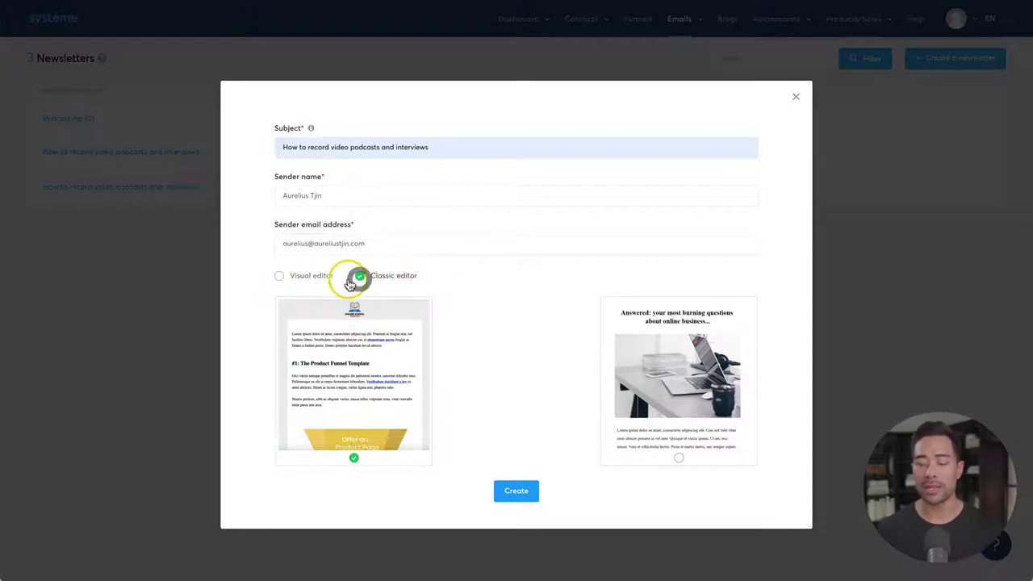
{"action": "left_click", "coordinate": [280, 276]}
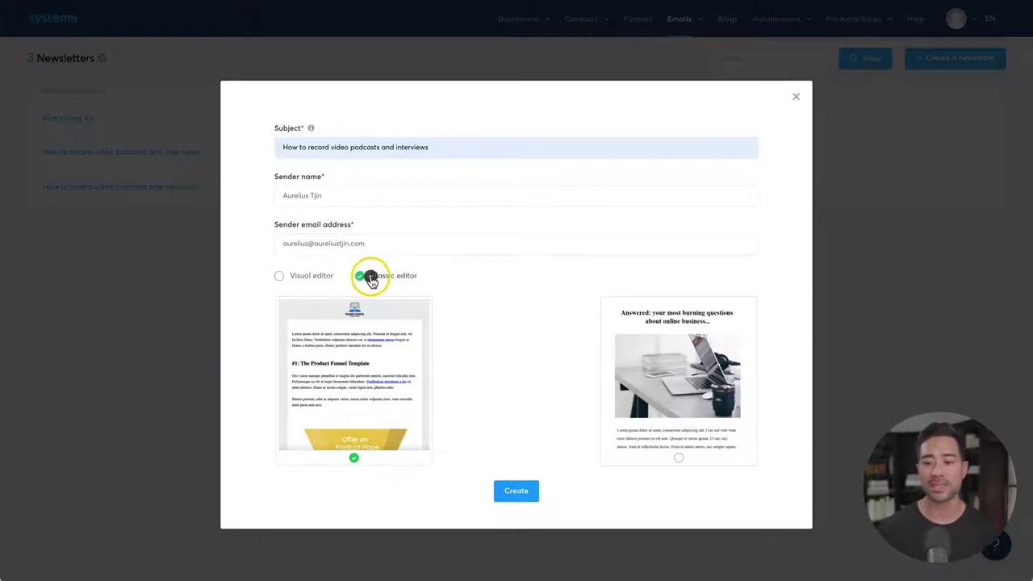
{"action": "left_click", "coordinate": [517, 490]}
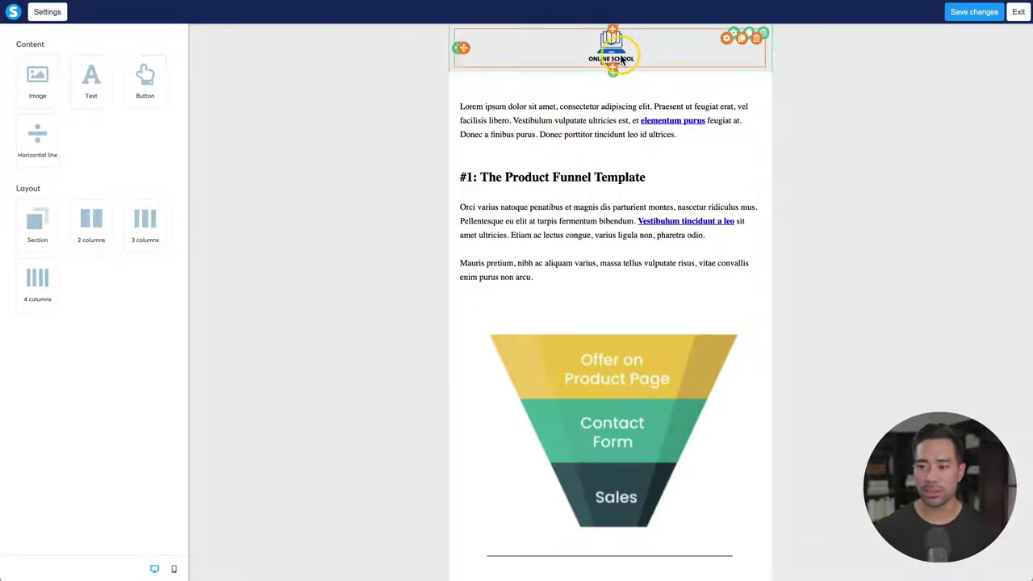
Inspect the template's logo, first text block and "#1: The Product Funnel Template" heading, and save the design and exit the editor.
{"action": "left_click", "coordinate": [618, 59]}
{"action": "left_click", "coordinate": [577, 96]}
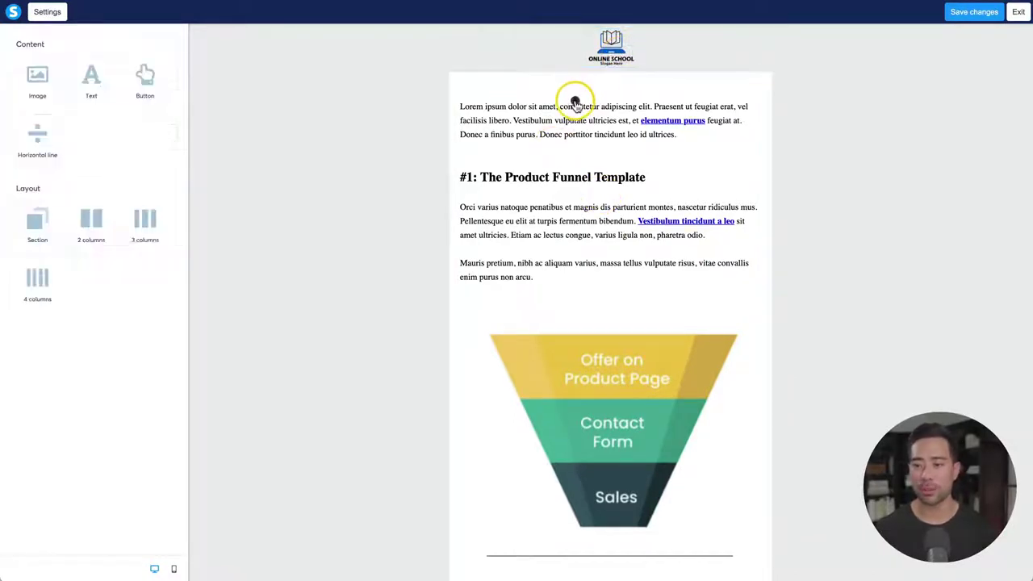
{"action": "left_click", "coordinate": [575, 104]}
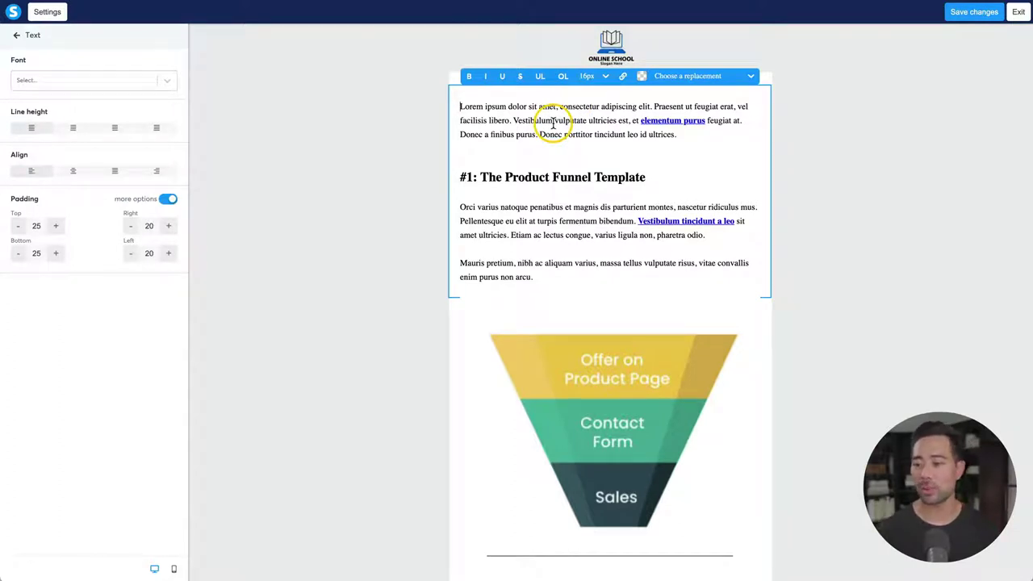
{"action": "left_click", "coordinate": [532, 135]}
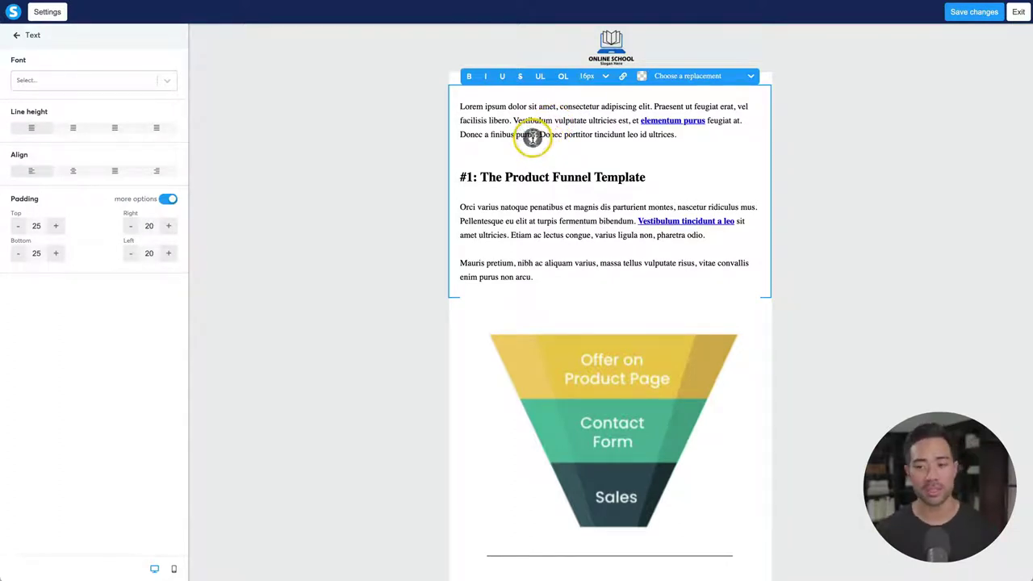
{"action": "triple_click", "coordinate": [542, 177]}
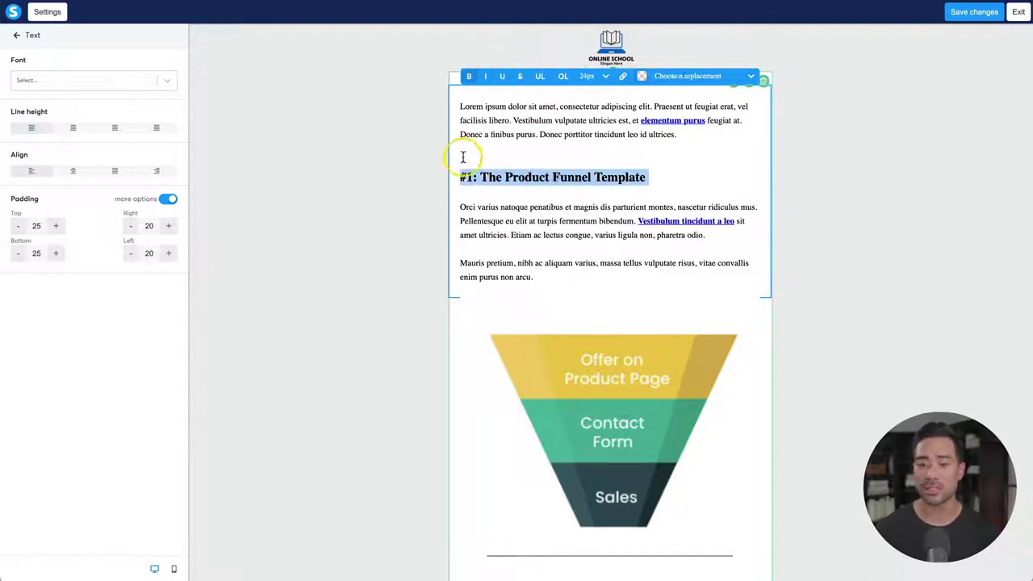
{"action": "left_click", "coordinate": [972, 12]}
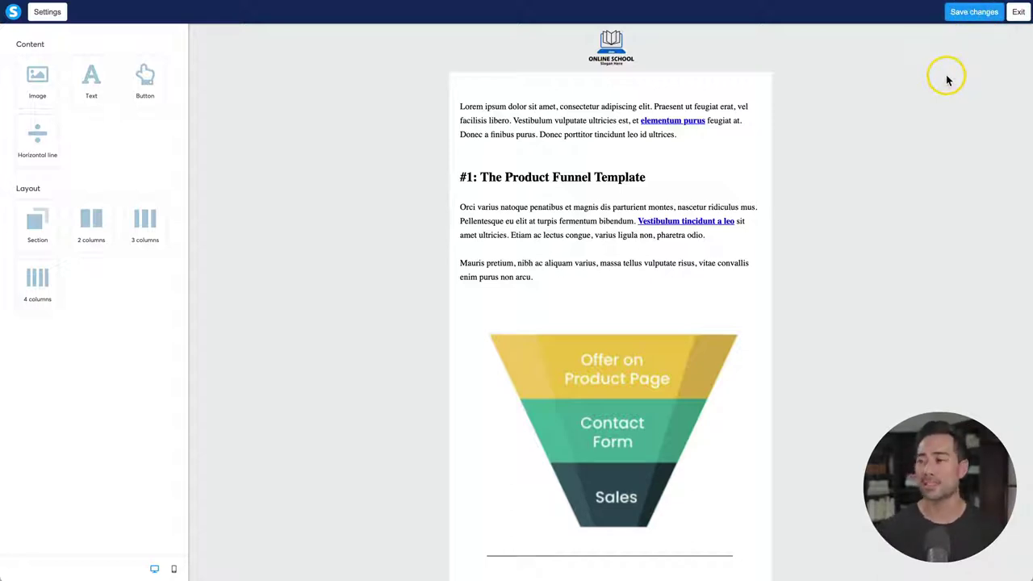
{"action": "left_click", "coordinate": [1017, 14]}
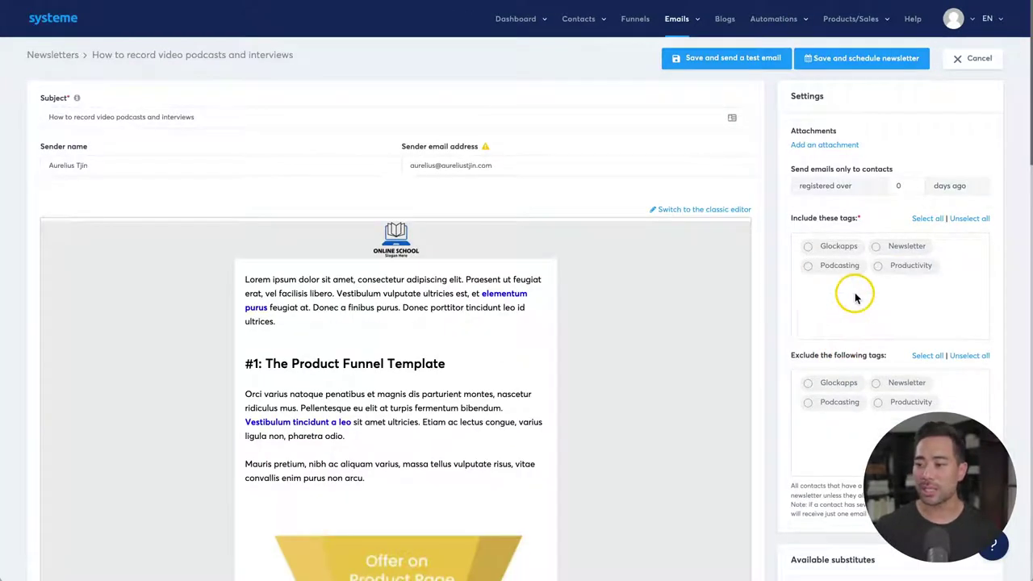
Include the Newsletter tag as recipients and limit sending to contacts registered over 30 days ago.
{"action": "left_click", "coordinate": [876, 249]}
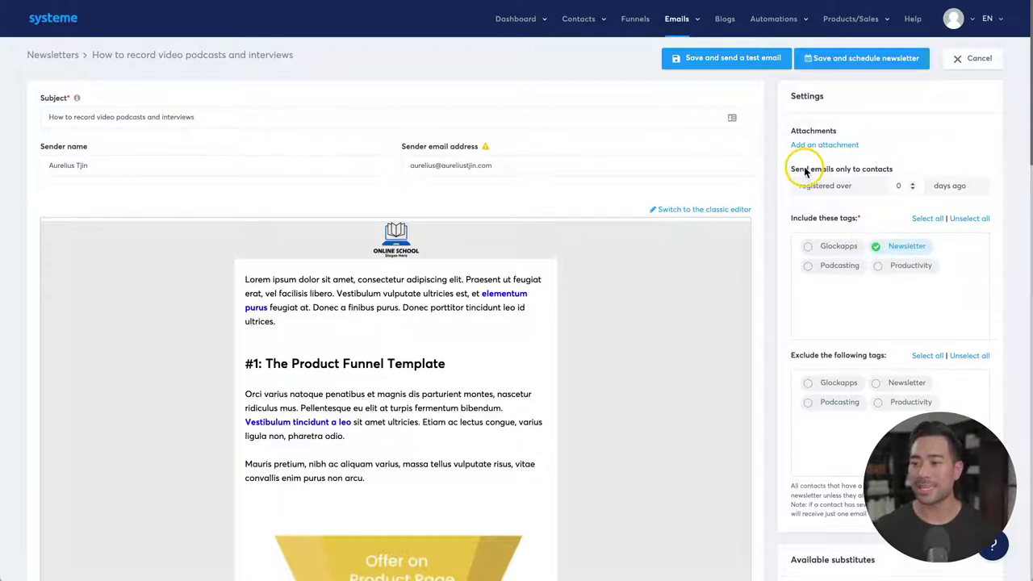
{"action": "left_click", "coordinate": [854, 171]}
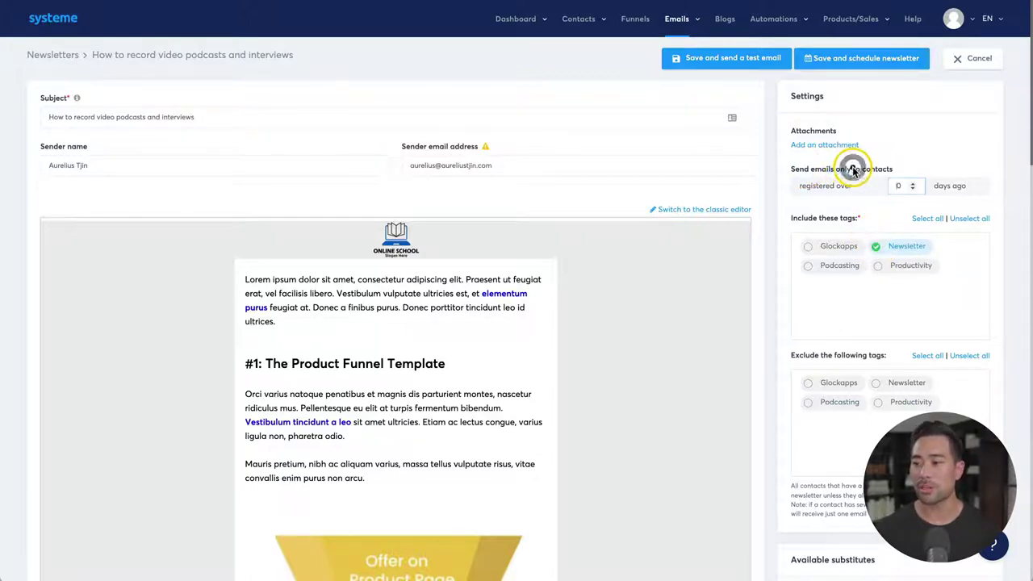
{"action": "left_click", "coordinate": [903, 187]}
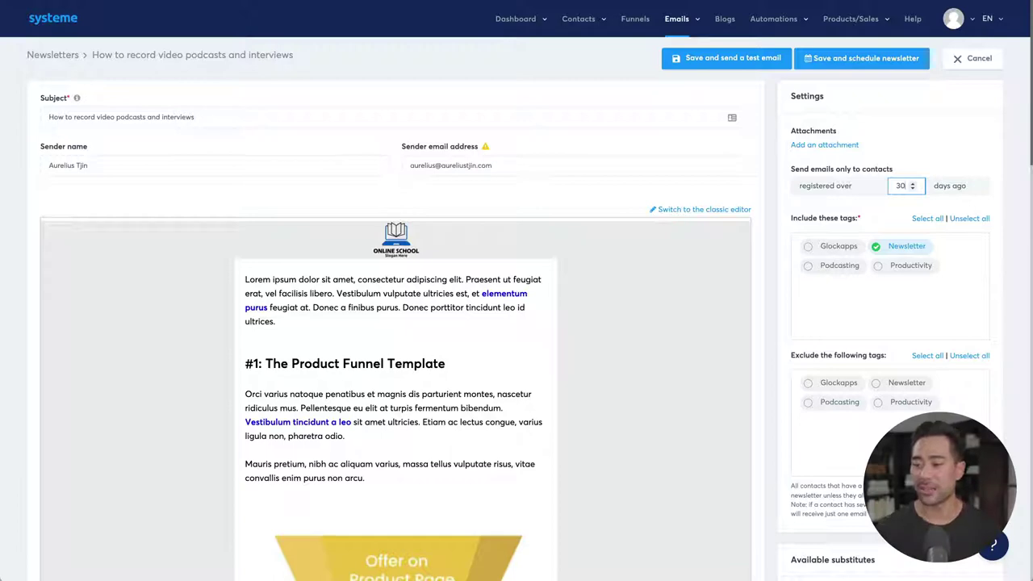
Examine the newsletter's exclude-tag options and the available substitutes for personalising the email.
{"action": "scroll", "coordinate": [903, 187], "scroll_direction": "down", "scroll_amount": 3}
{"action": "scroll", "coordinate": [854, 362], "scroll_direction": "down", "scroll_amount": 2}
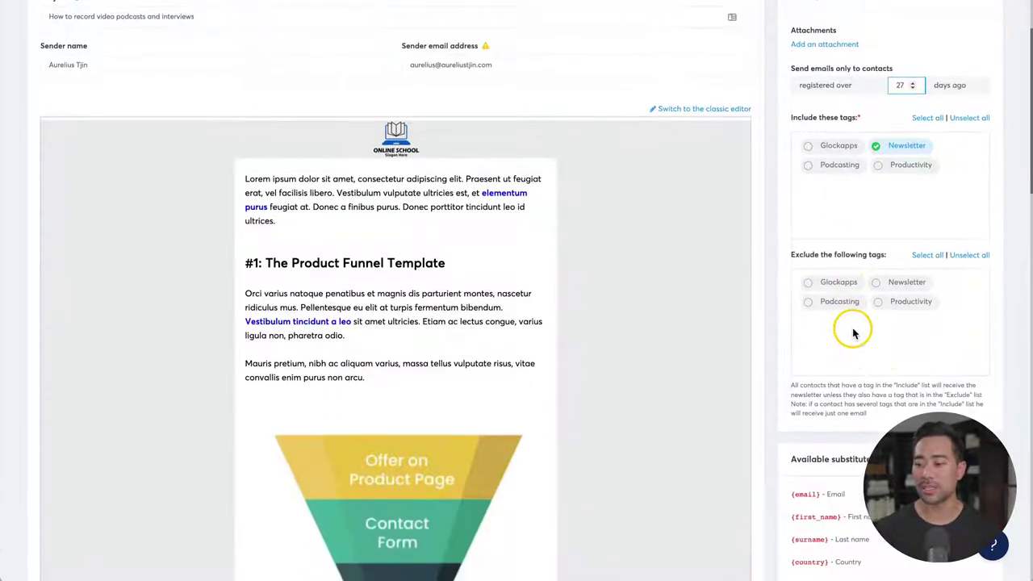
{"action": "scroll", "coordinate": [858, 334], "scroll_direction": "down", "scroll_amount": 5}
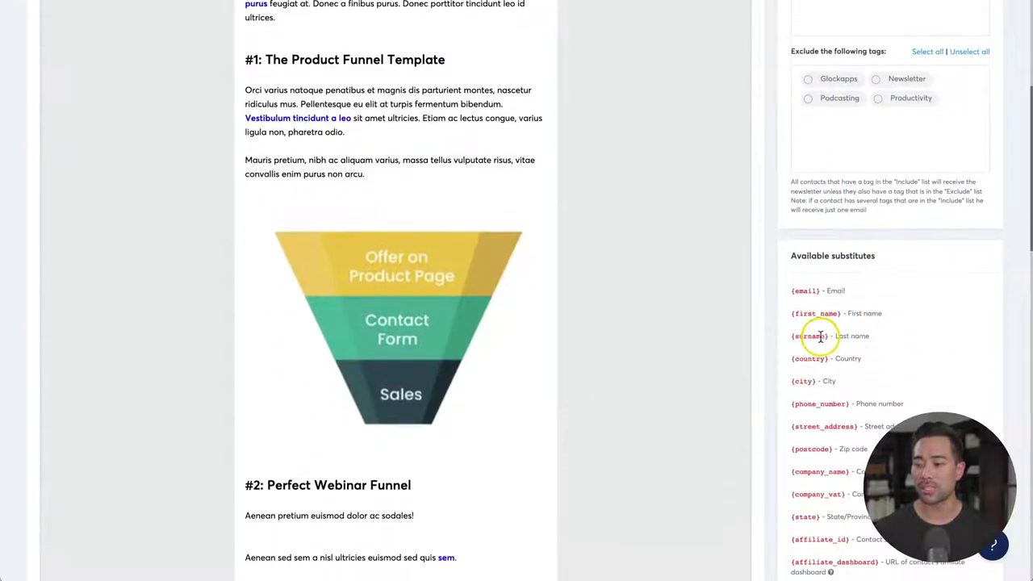
{"action": "scroll", "coordinate": [821, 337], "scroll_direction": "down", "scroll_amount": 3}
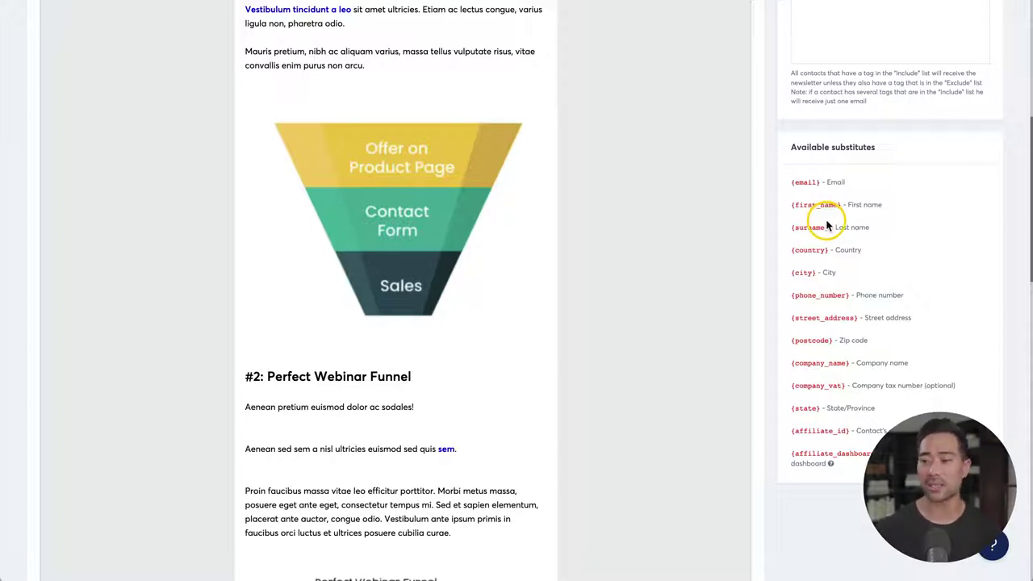
Review the newsletter's content, tag settings and available substitutes, and save it for scheduling.
{"action": "scroll", "coordinate": [837, 259], "scroll_direction": "up", "scroll_amount": 10}
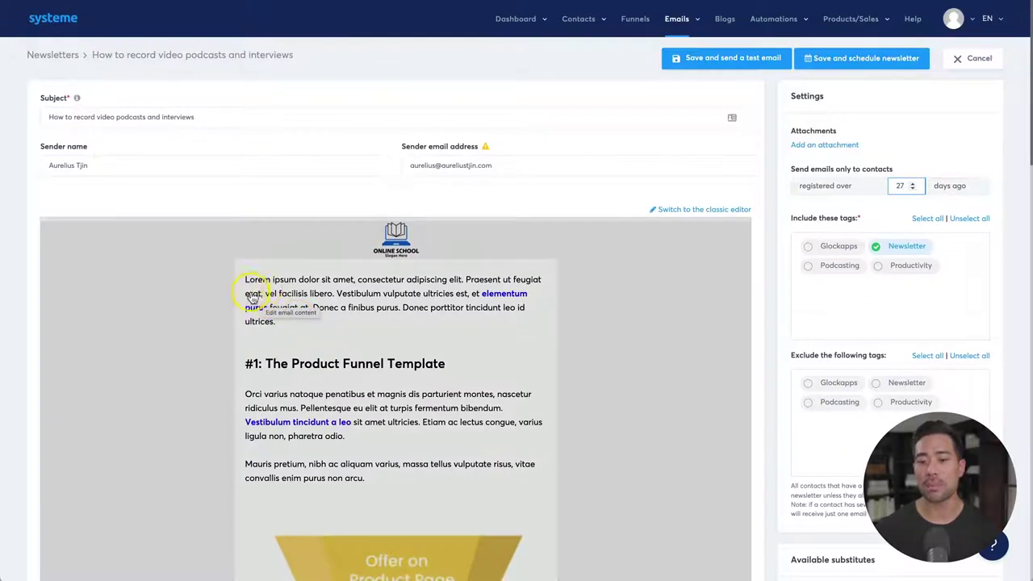
{"action": "left_click", "coordinate": [901, 325]}
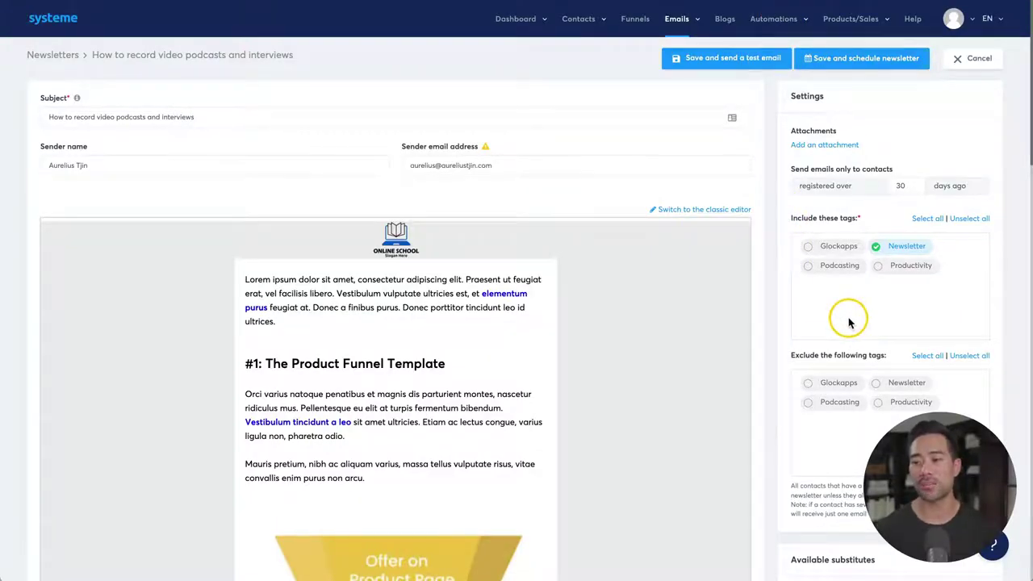
{"action": "scroll", "coordinate": [849, 325], "scroll_direction": "down", "scroll_amount": 8}
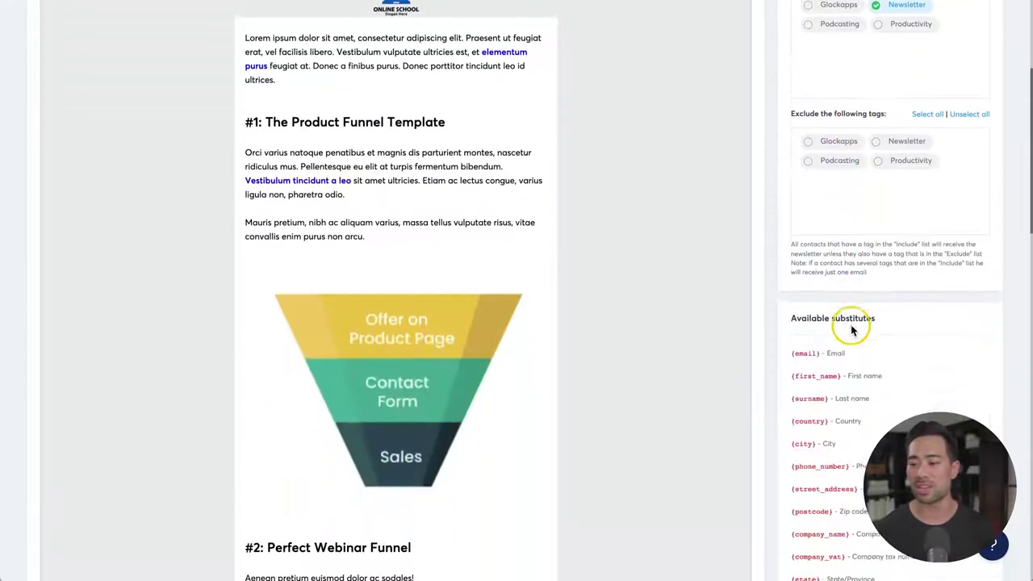
{"action": "scroll", "coordinate": [852, 329], "scroll_direction": "up", "scroll_amount": 10}
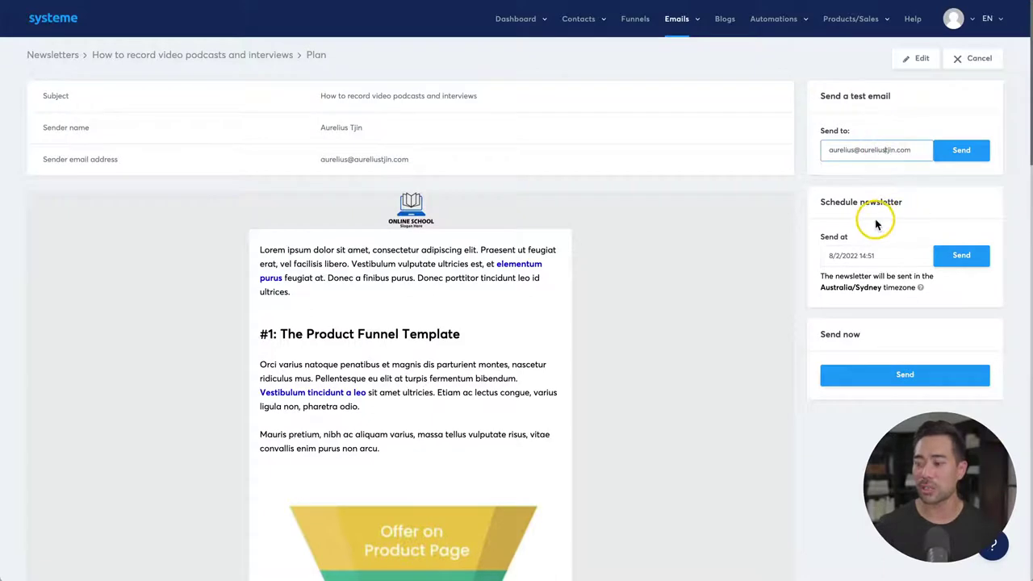
Examine the newsletter's test, scheduled and immediate sending options, and return to the newsletters list.
{"action": "left_click_drag", "start_coordinate": [880, 204], "coordinate": [918, 202]}
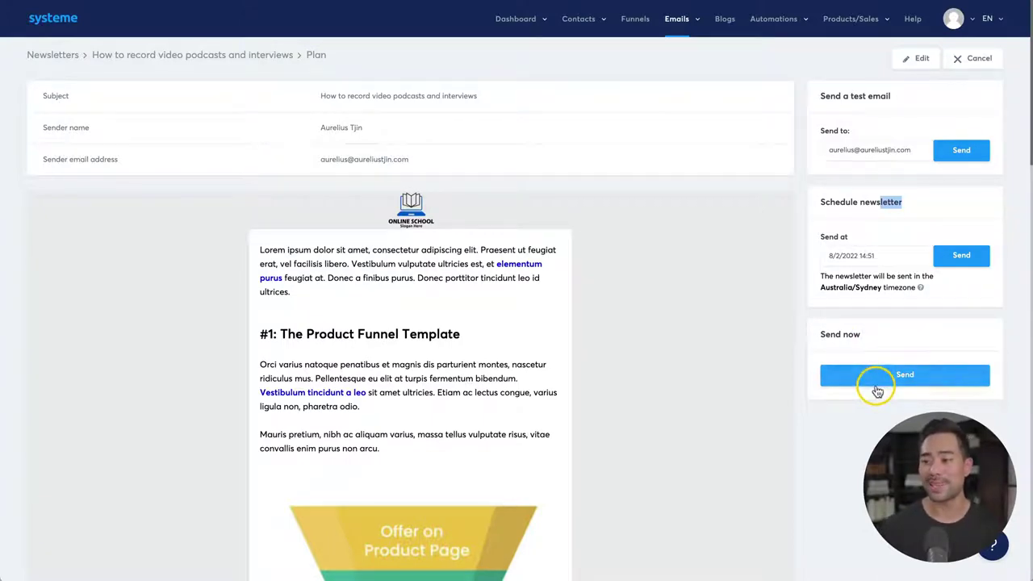
{"action": "left_click", "coordinate": [853, 446]}
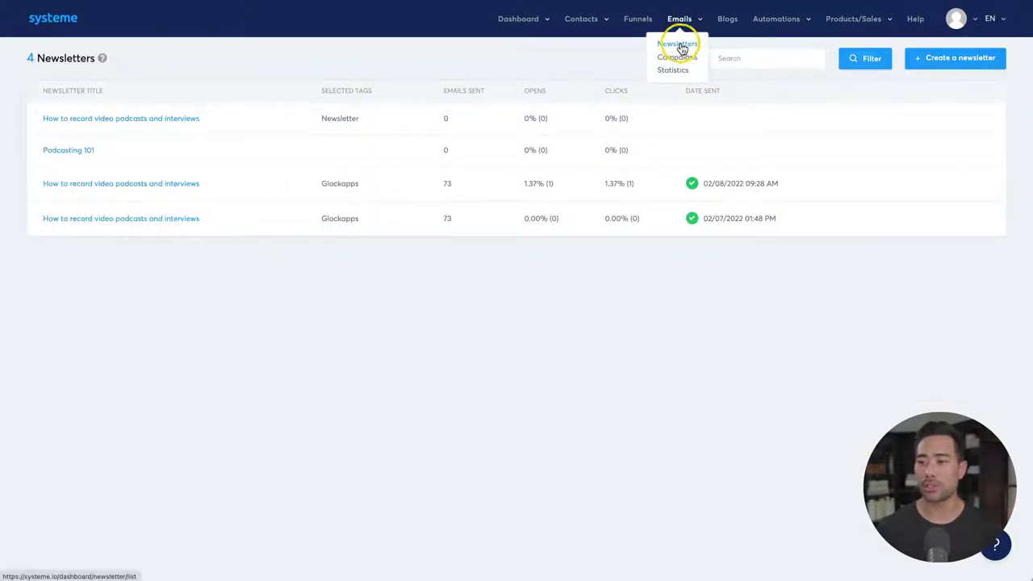
{"action": "left_click", "coordinate": [580, 284]}
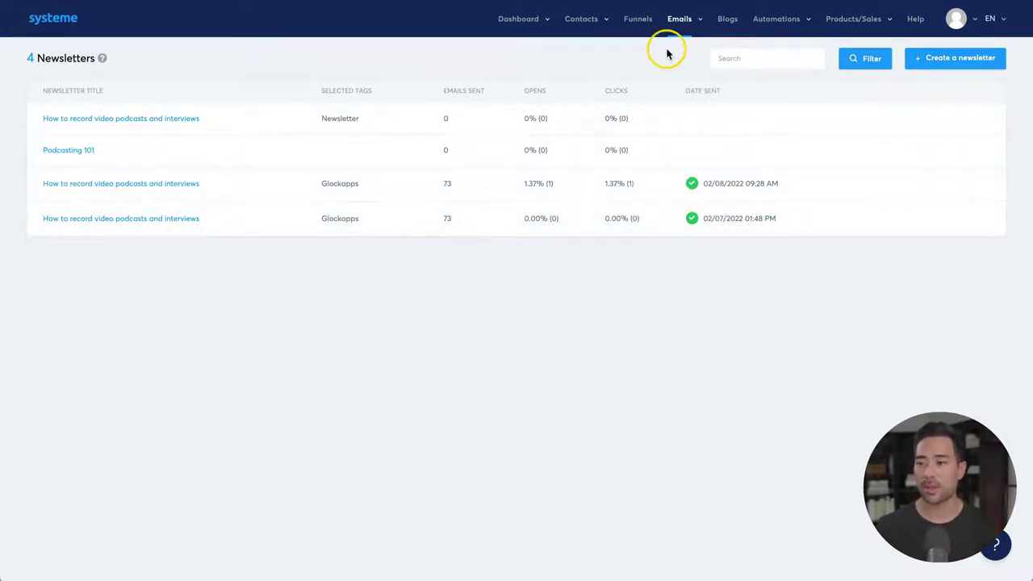
Add an email with the subject "Lesson #3" to the My Free Ebook campaign, using the visual editor and funnel template, and save its design.
{"action": "mouse_move", "coordinate": [687, 36]}
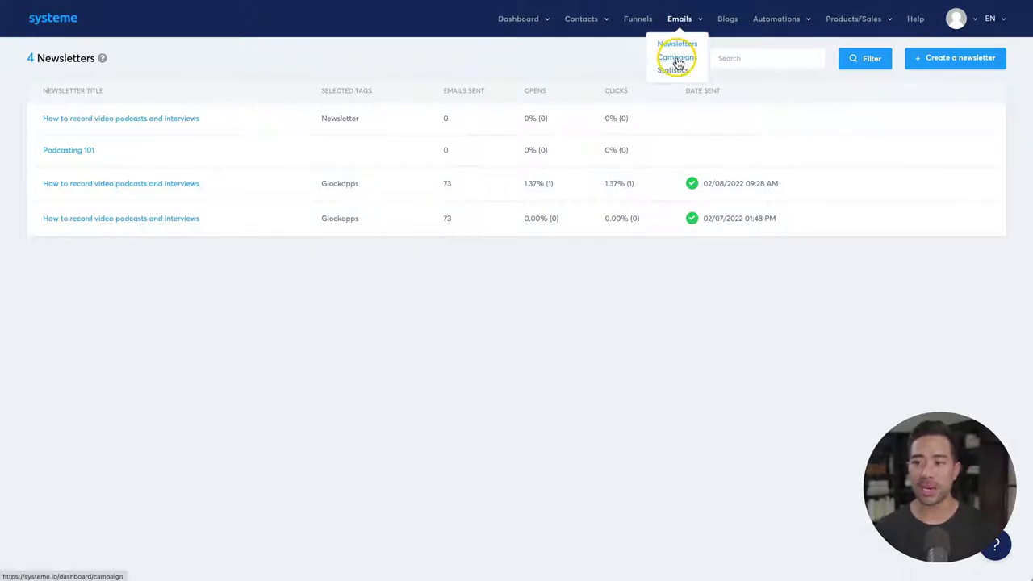
{"action": "left_click", "coordinate": [676, 59]}
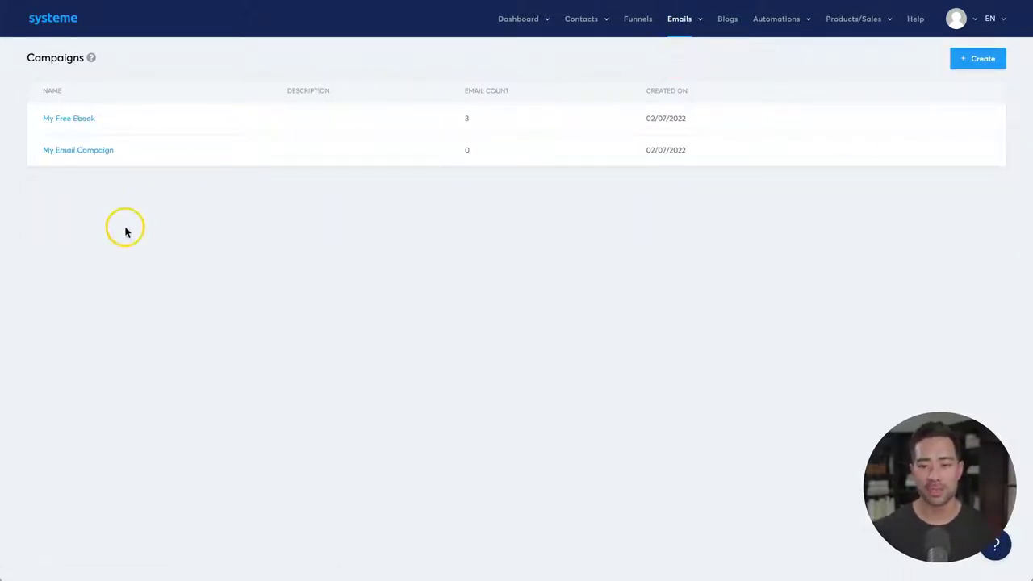
{"action": "left_click", "coordinate": [67, 122]}
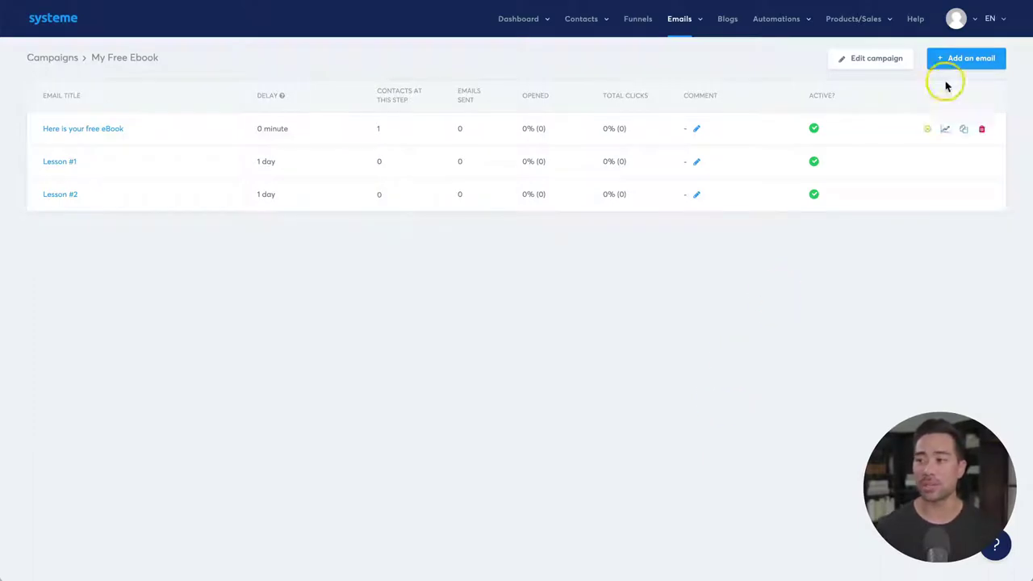
{"action": "left_click", "coordinate": [971, 60]}
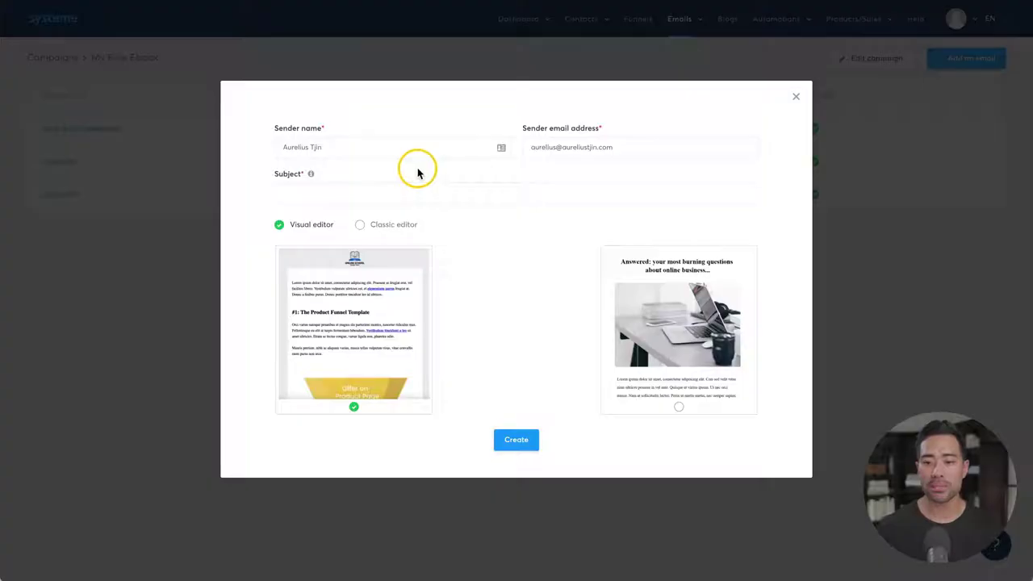
{"action": "left_click", "coordinate": [324, 196]}
{"action": "type", "text": "Lesson"}
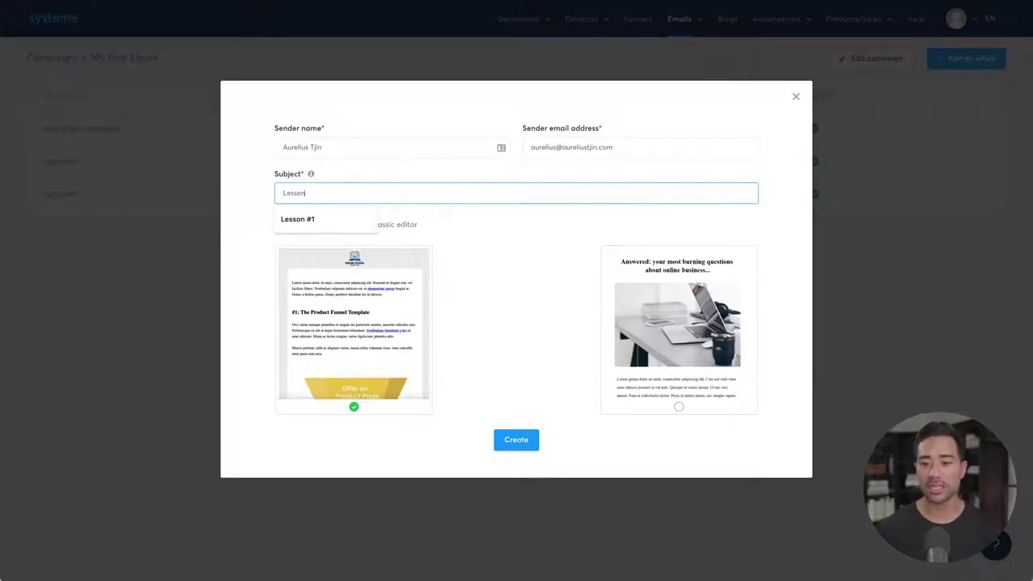
{"action": "type", "text": " #3"}
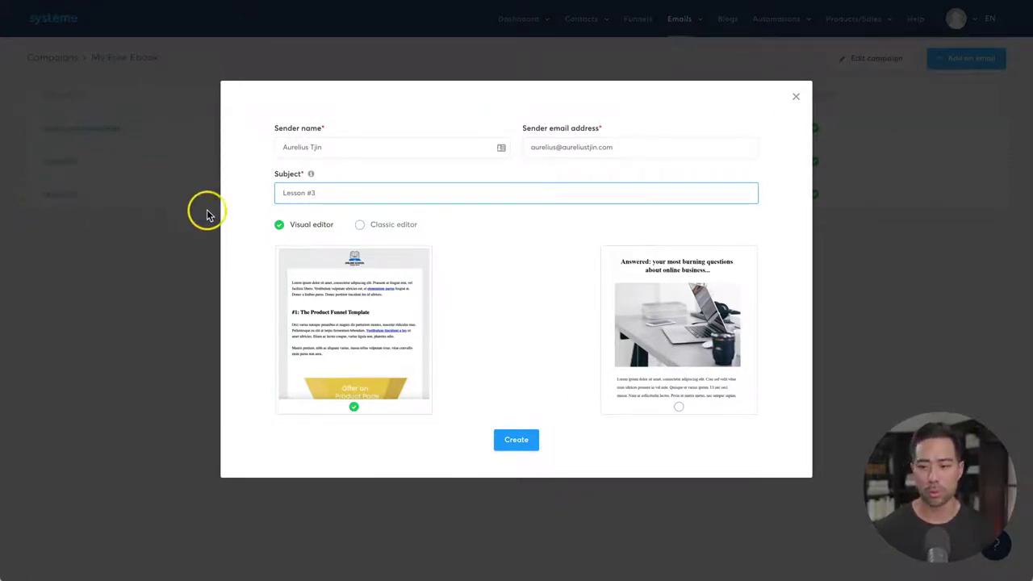
{"action": "left_click", "coordinate": [517, 443]}
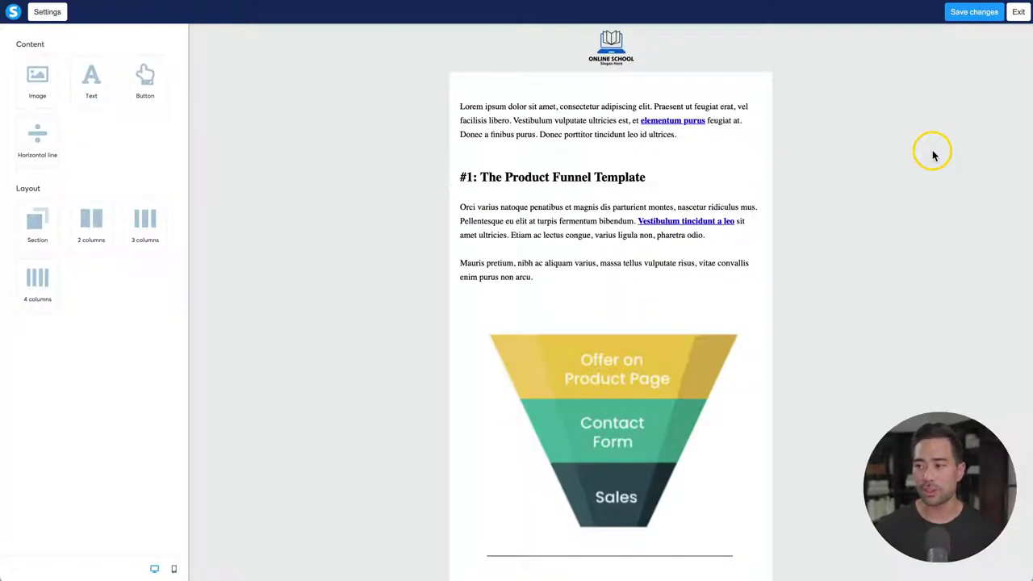
{"action": "left_click", "coordinate": [983, 11]}
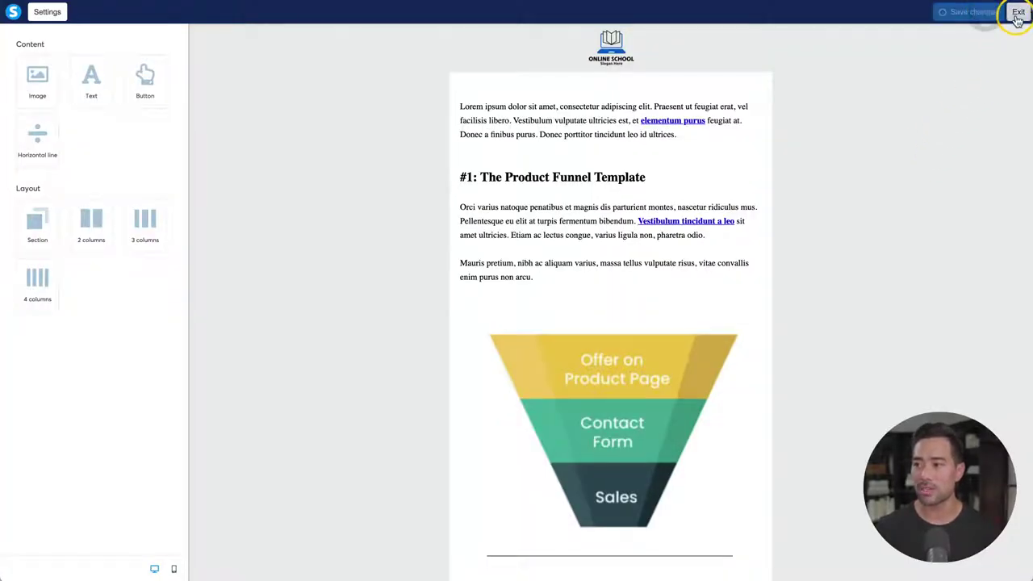
{"action": "left_click", "coordinate": [1016, 14]}
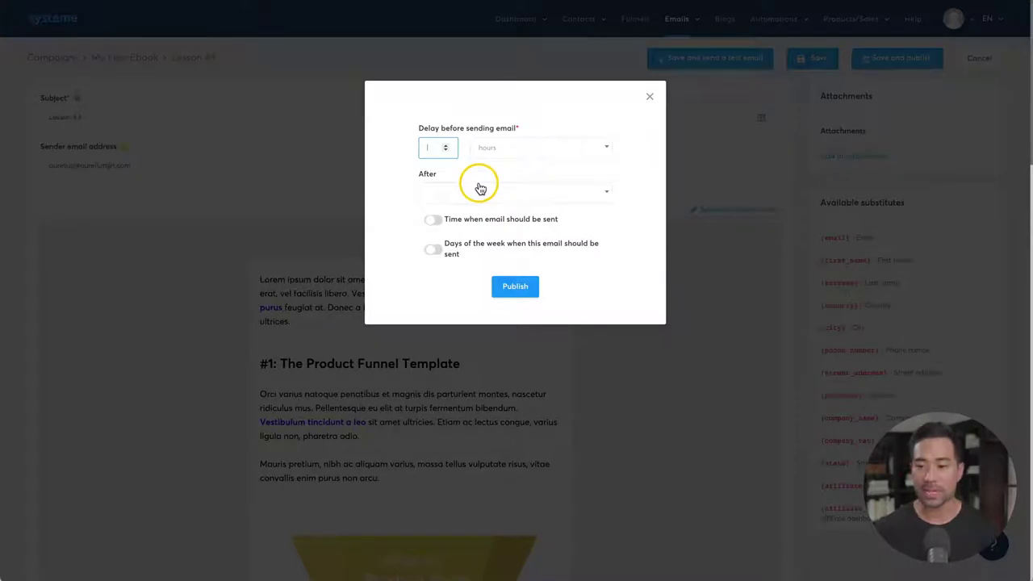
Set the Lesson #3 email to be sent with a delay of 1 day after Lesson #2.
{"action": "type", "text": "1"}
{"action": "left_click", "coordinate": [507, 151]}
{"action": "left_click", "coordinate": [493, 188]}
{"action": "left_click", "coordinate": [479, 201]}
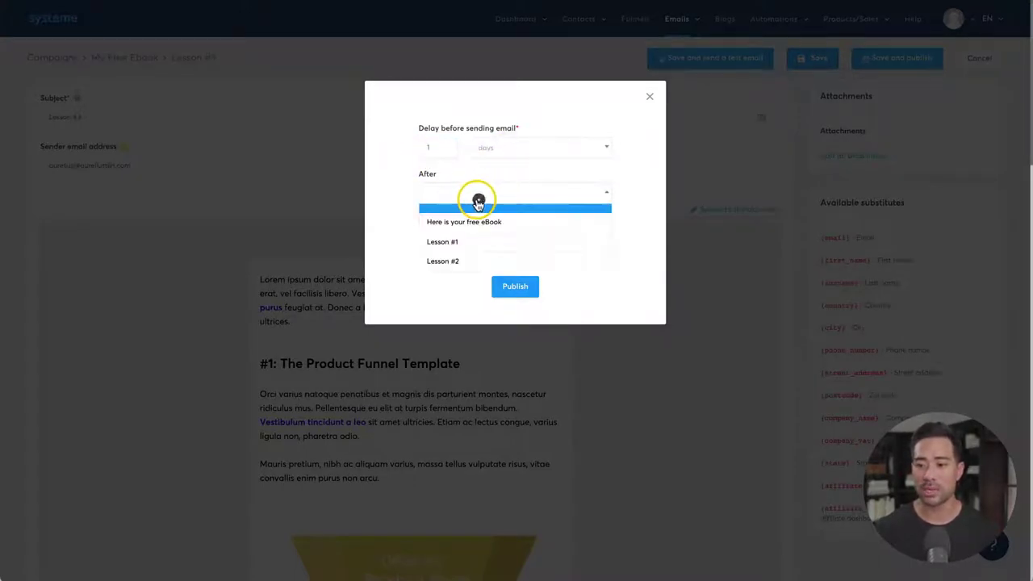
{"action": "left_click", "coordinate": [446, 263]}
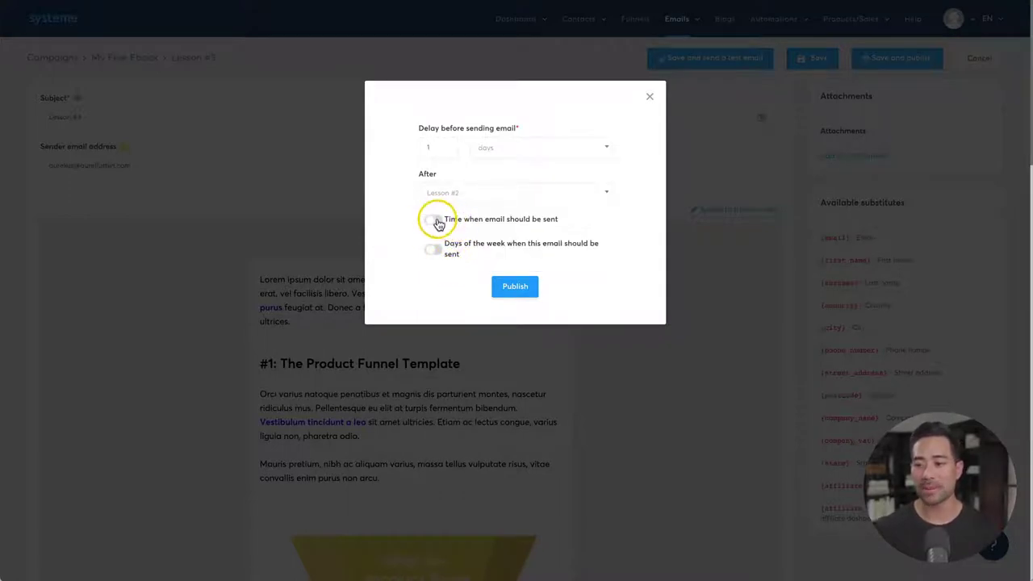
Try the sending-time option, restrict the email's sending days to exclude Saturday, and publish the email.
{"action": "left_click", "coordinate": [433, 220]}
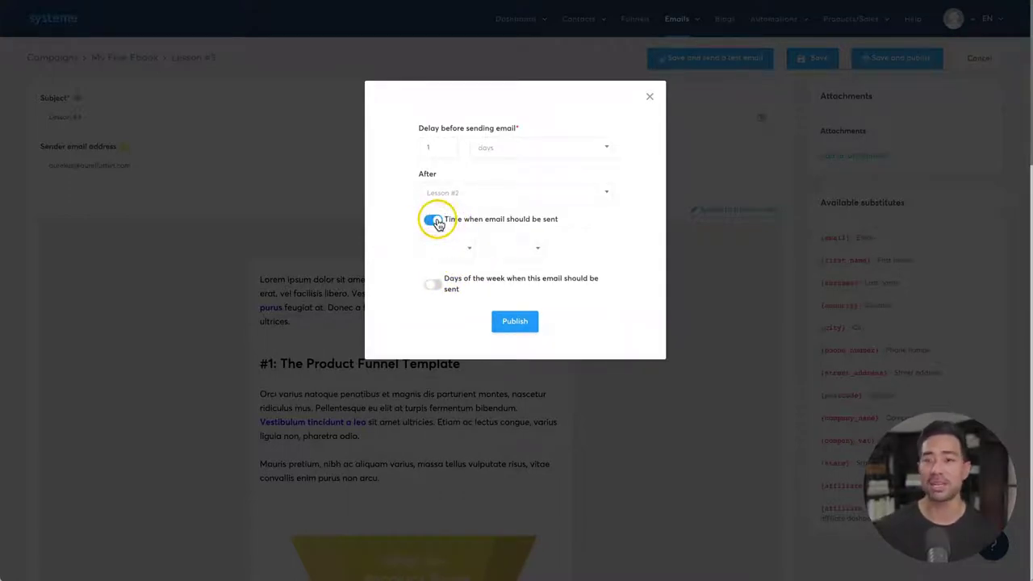
{"action": "left_click", "coordinate": [435, 221]}
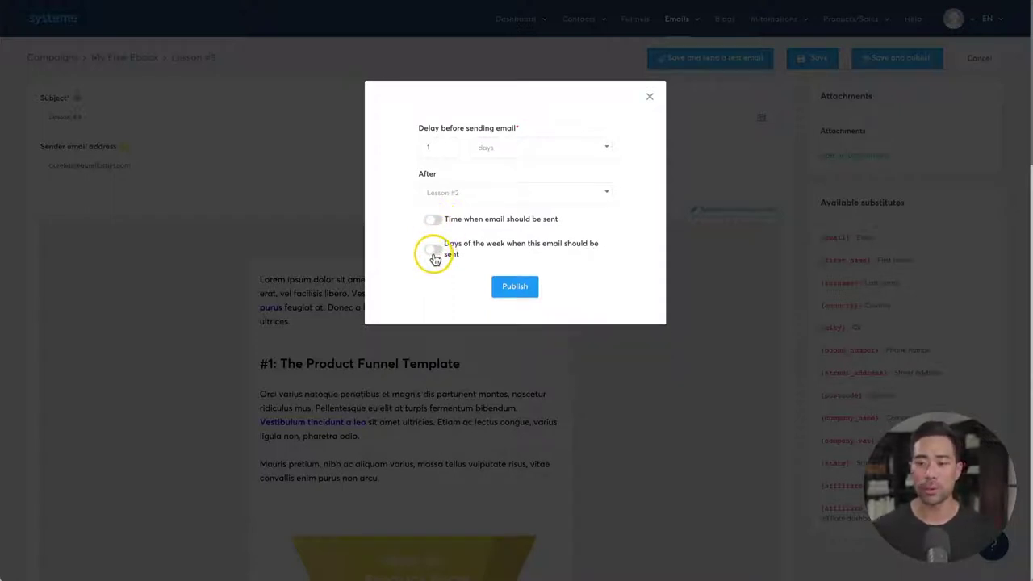
{"action": "left_click", "coordinate": [434, 252]}
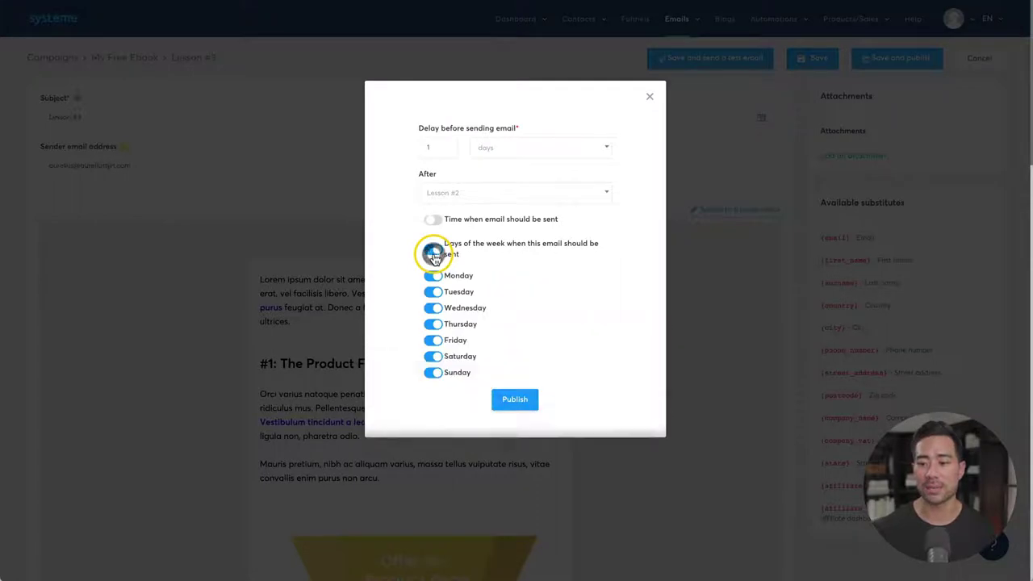
{"action": "left_click", "coordinate": [434, 360]}
{"action": "left_click", "coordinate": [513, 401]}
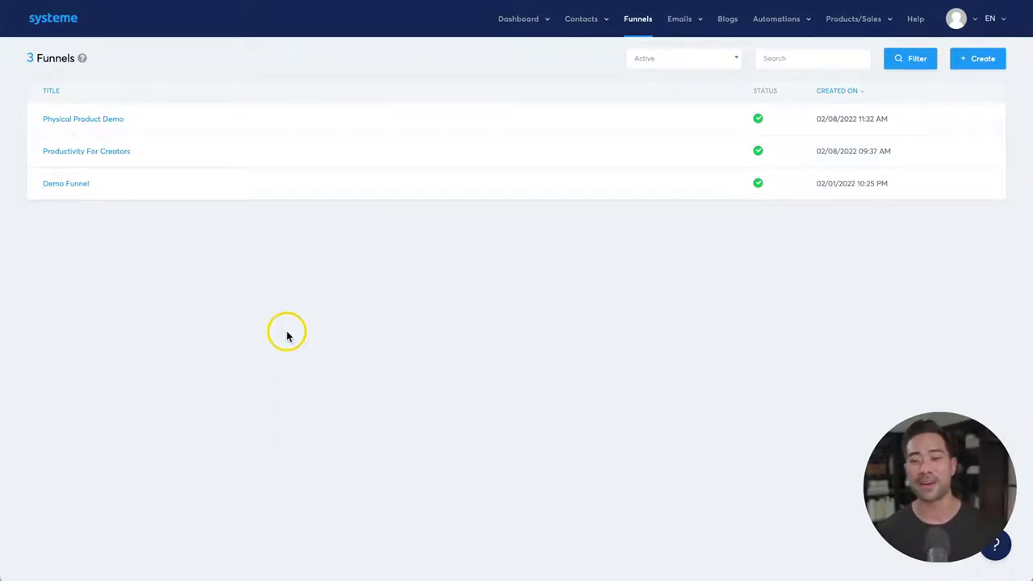
Open the Productivity For Creators funnel and examine its Free Ebook, Sales Page - 1 and Sales Page - 2 steps.
{"action": "left_click", "coordinate": [287, 331]}
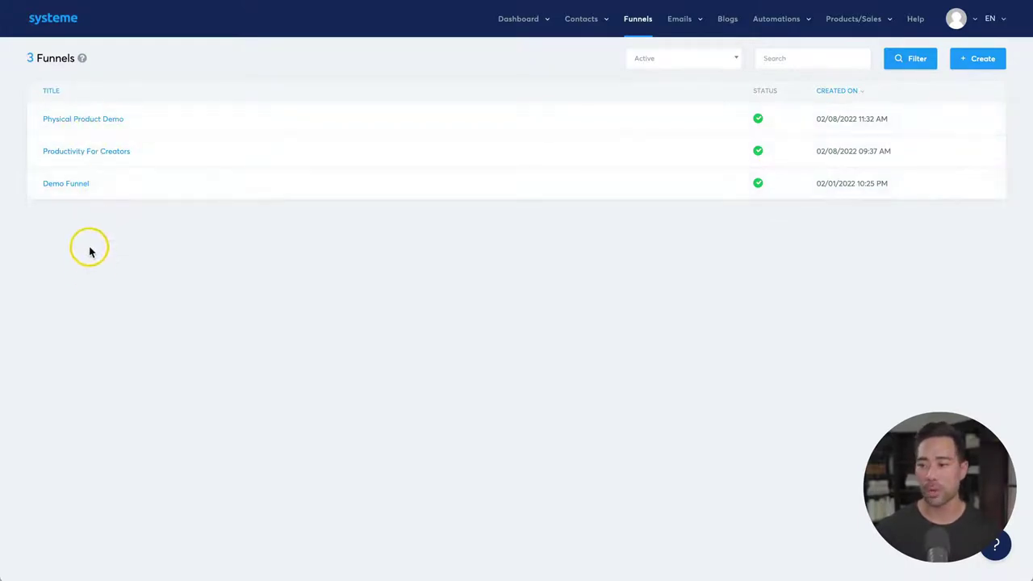
{"action": "left_click", "coordinate": [88, 155]}
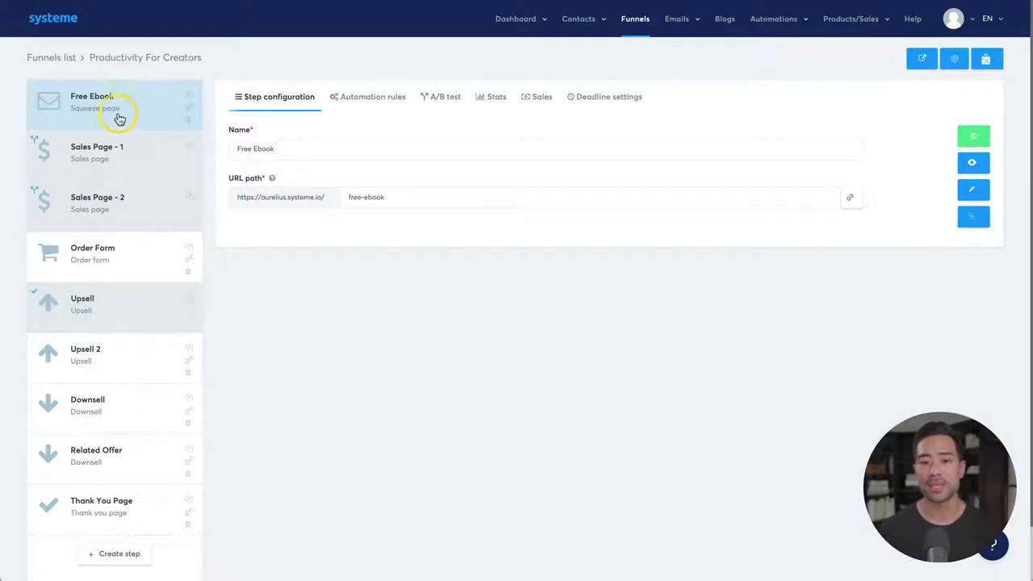
{"action": "left_click", "coordinate": [91, 113]}
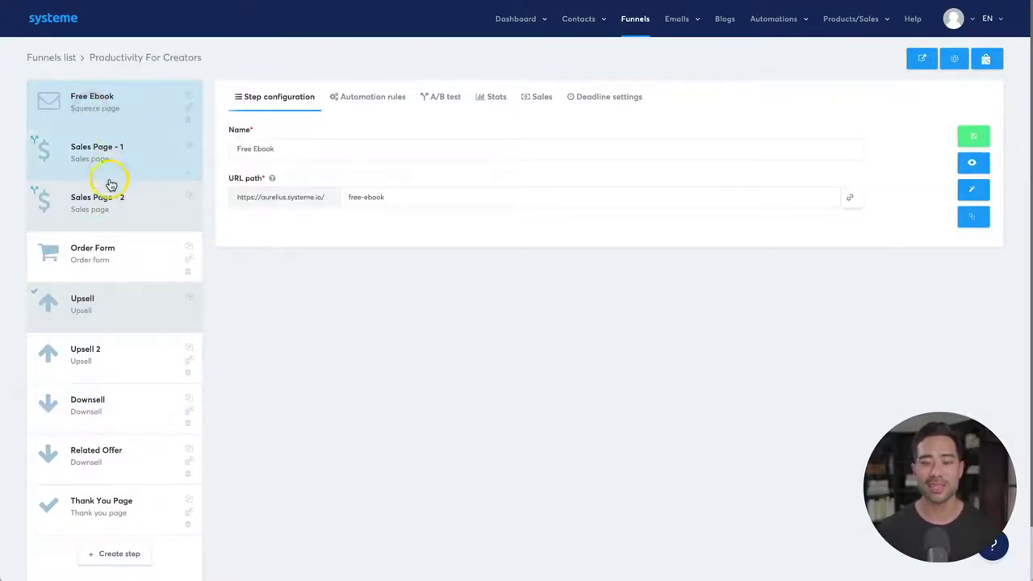
{"action": "left_click", "coordinate": [93, 114]}
{"action": "left_click", "coordinate": [98, 158]}
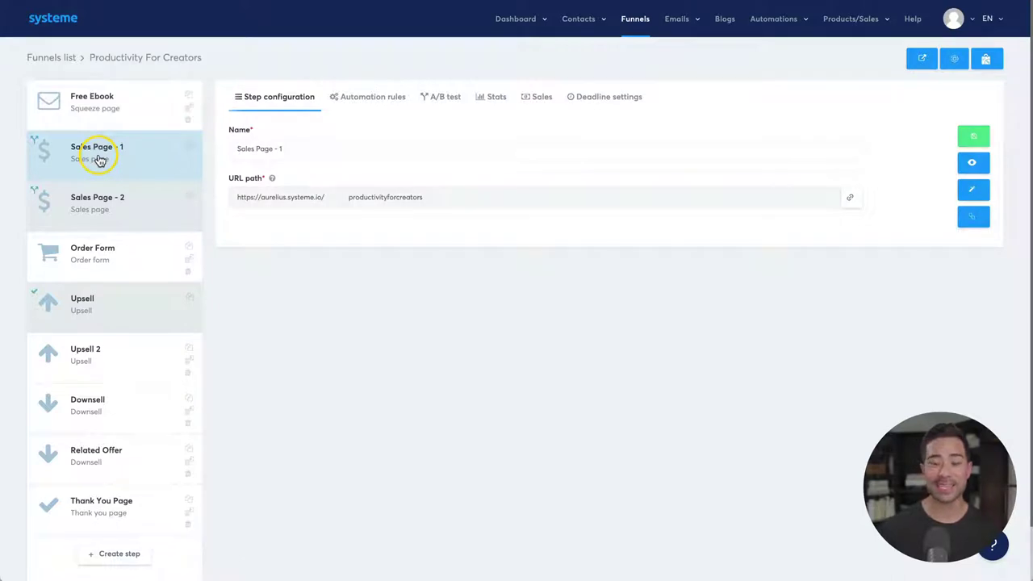
{"action": "left_click", "coordinate": [102, 207]}
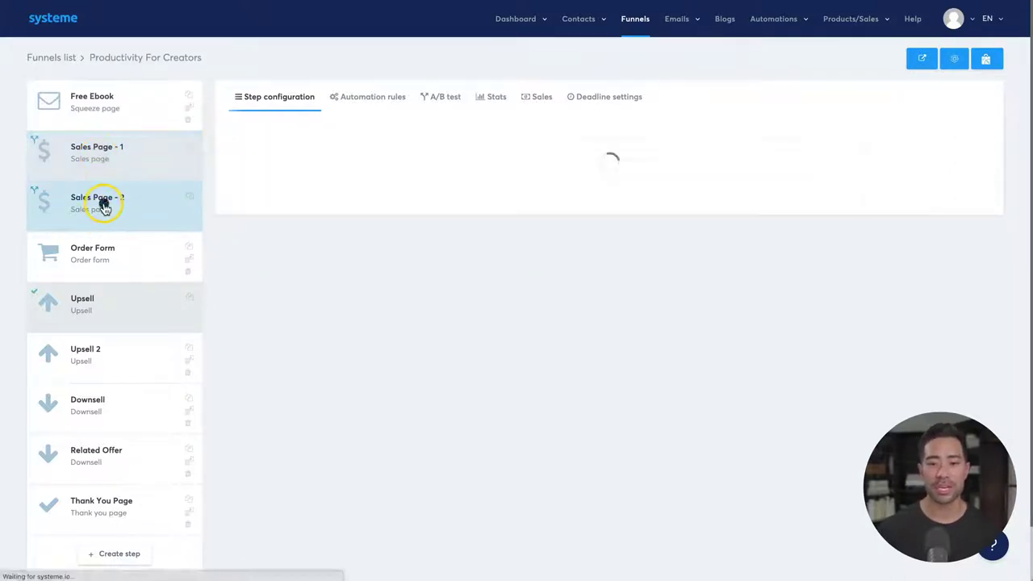
{"action": "left_click", "coordinate": [111, 169]}
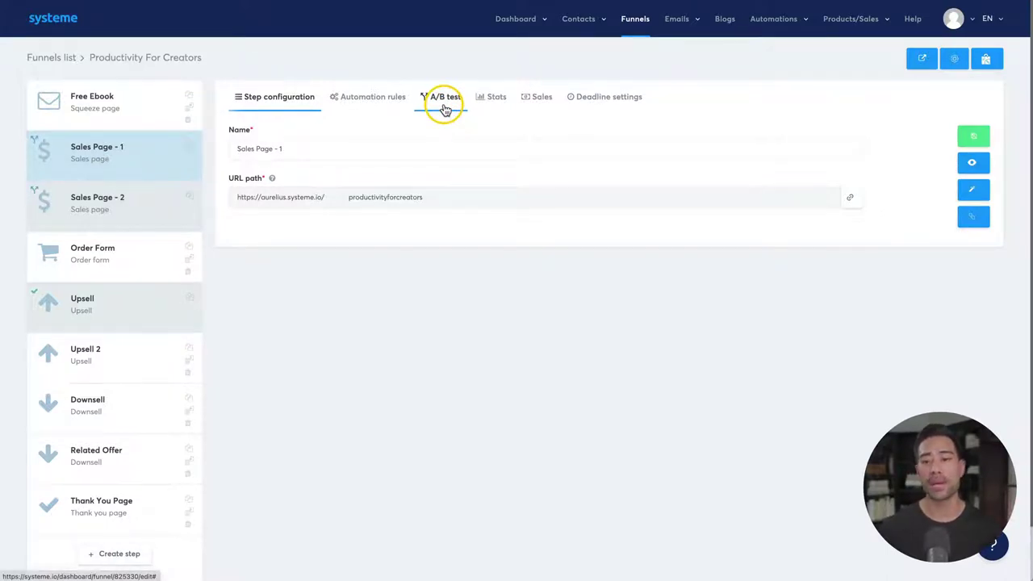
Examine the funnel's Order Form, Upsell, Upsell 2, Downsell, Related Offer and Thank You Page steps, and return to the Free Ebook step.
{"action": "left_click", "coordinate": [134, 272]}
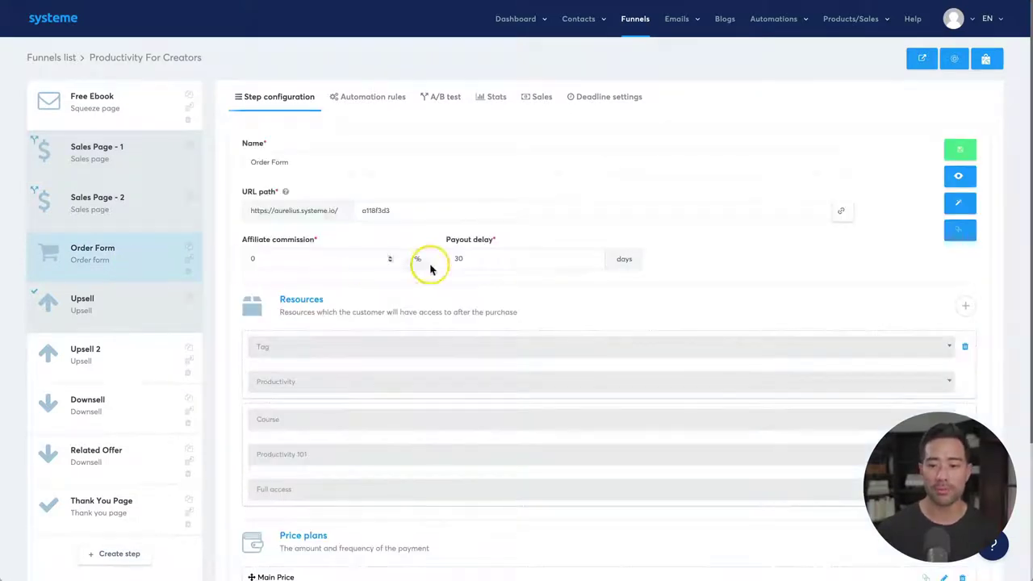
{"action": "left_click", "coordinate": [102, 314]}
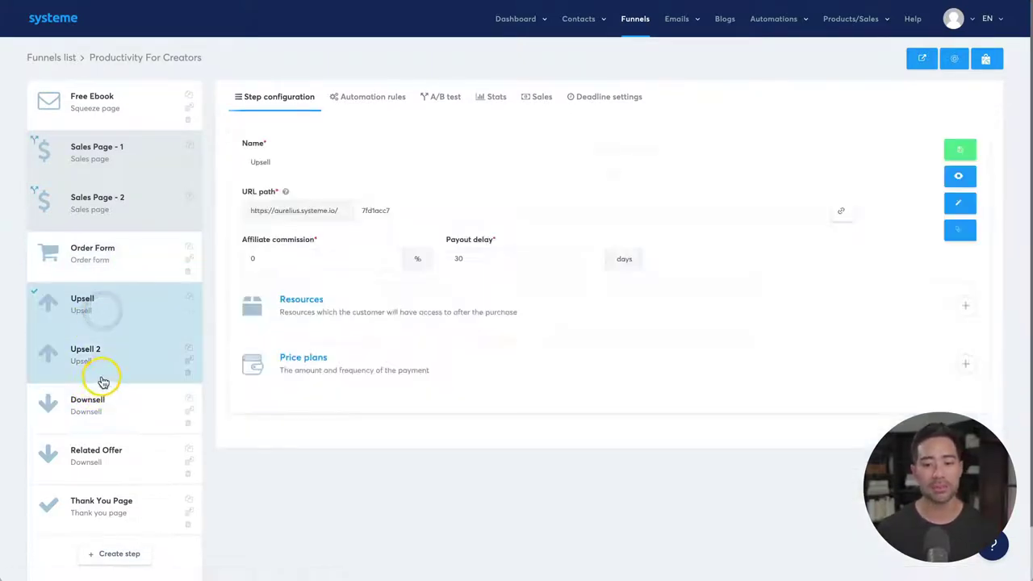
{"action": "left_click", "coordinate": [102, 367]}
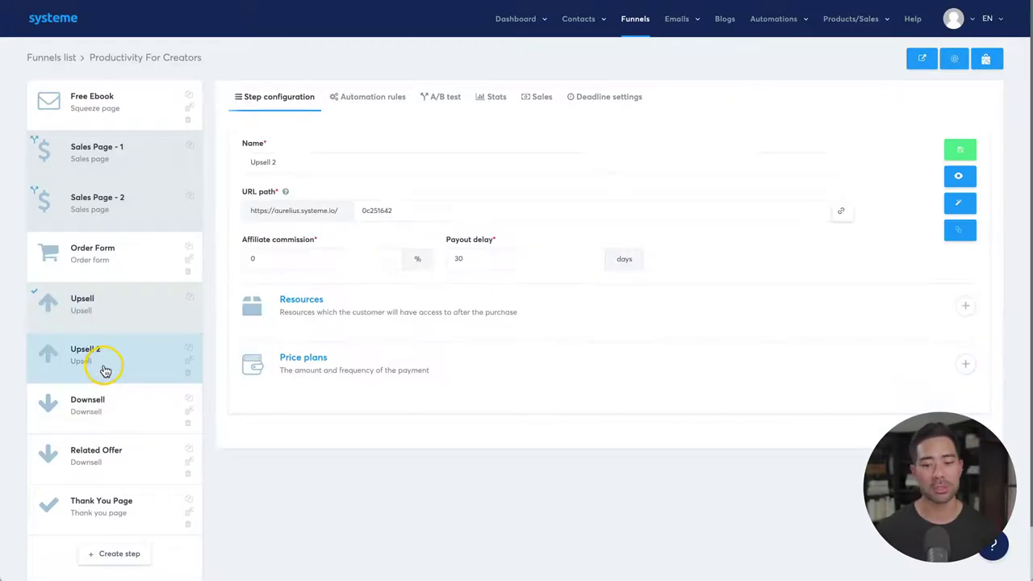
{"action": "scroll", "coordinate": [102, 396], "scroll_direction": "down", "scroll_amount": 1}
{"action": "left_click", "coordinate": [101, 358]}
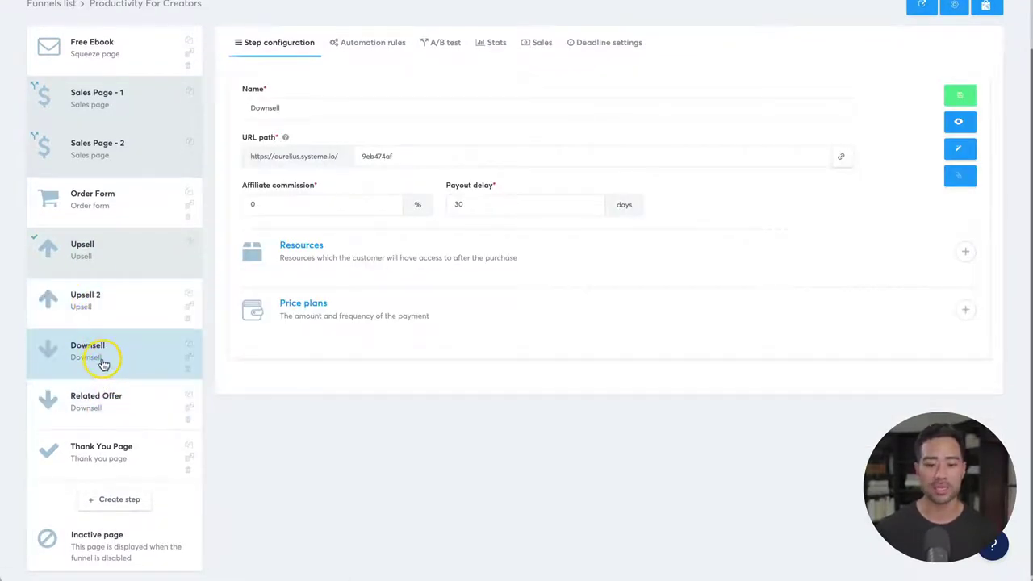
{"action": "left_click", "coordinate": [104, 408]}
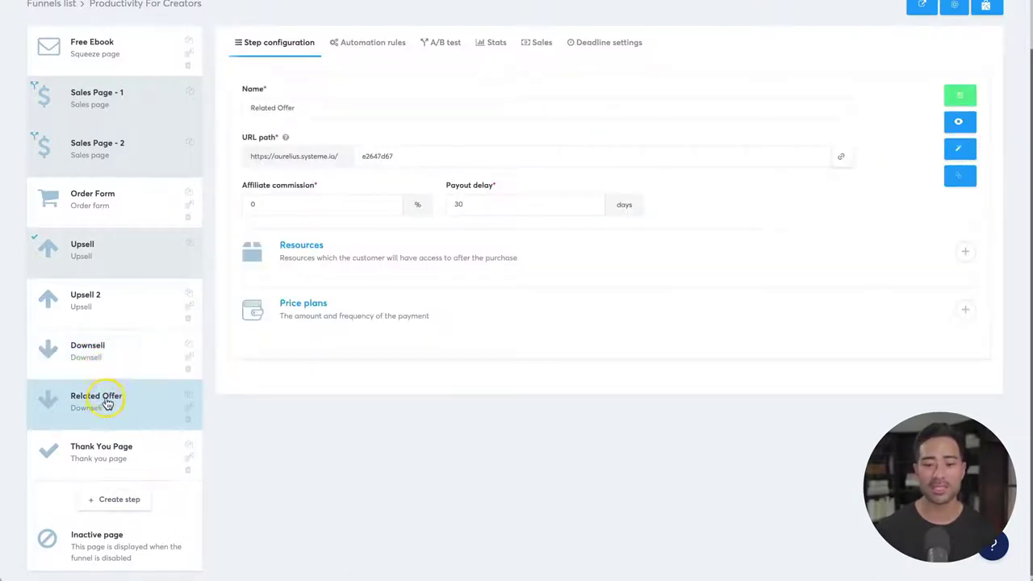
{"action": "left_click", "coordinate": [95, 458]}
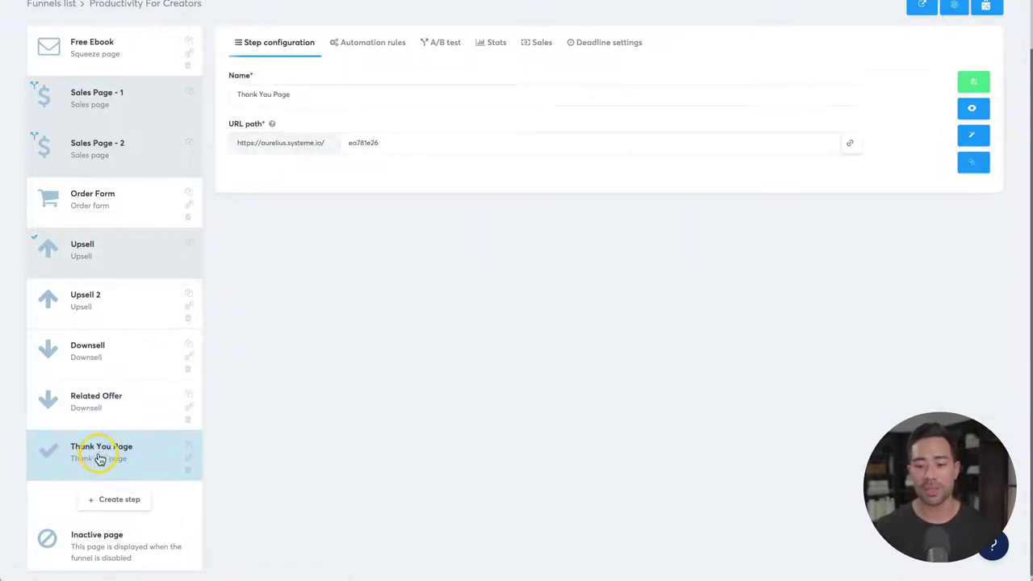
{"action": "scroll", "coordinate": [97, 458], "scroll_direction": "up", "scroll_amount": 2}
{"action": "left_click", "coordinate": [105, 118]}
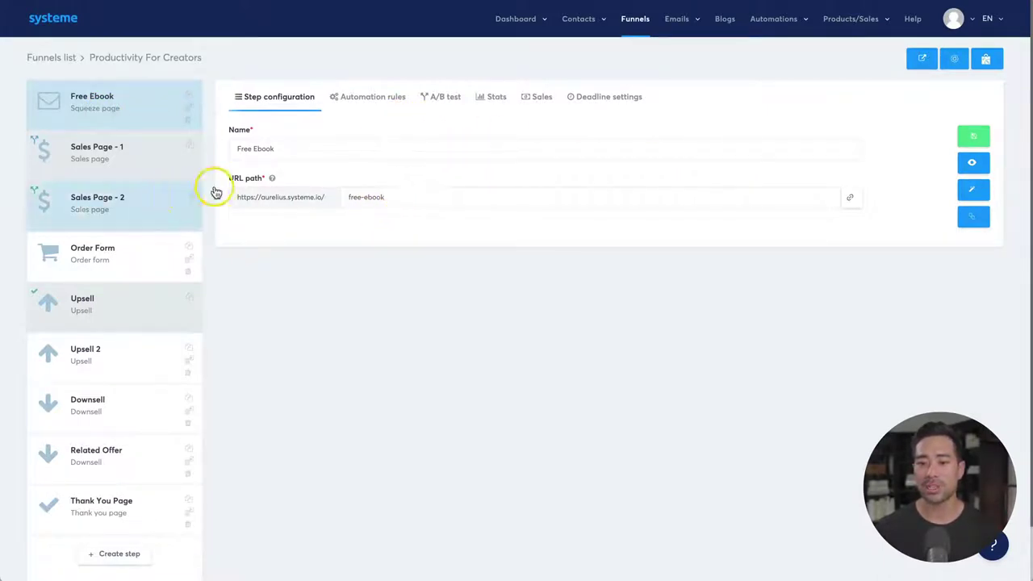
Open the Free Ebook page in the page editor and examine its book image, headline, first name and email fields.
{"action": "left_click", "coordinate": [972, 189]}
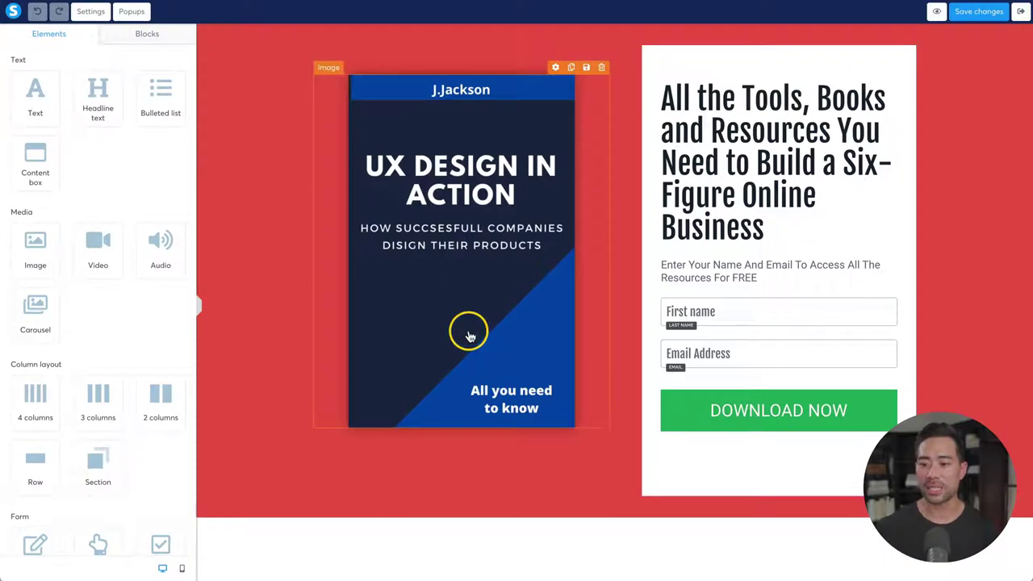
{"action": "left_click", "coordinate": [468, 336]}
{"action": "left_click", "coordinate": [710, 130]}
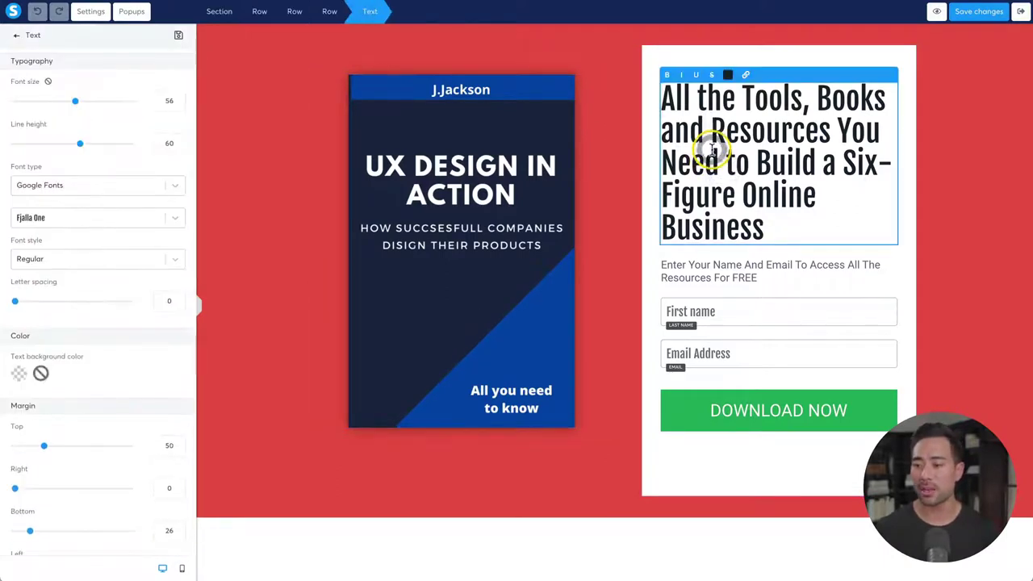
{"action": "left_click", "coordinate": [739, 321]}
{"action": "left_click", "coordinate": [733, 351]}
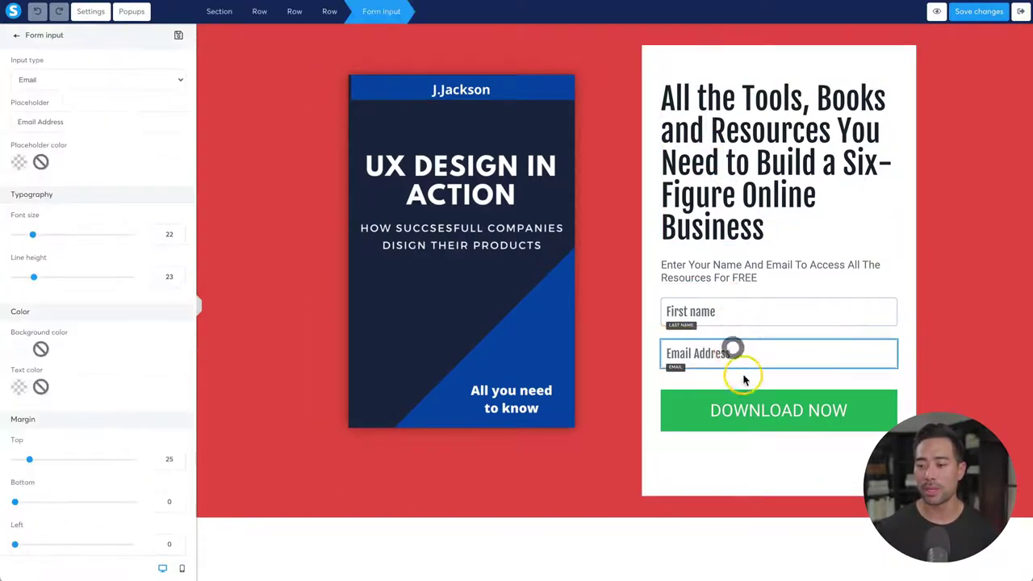
Inspect the row holding the opt-in form and open the settings of its DOWNLOAD NOW button.
{"action": "left_click", "coordinate": [742, 402]}
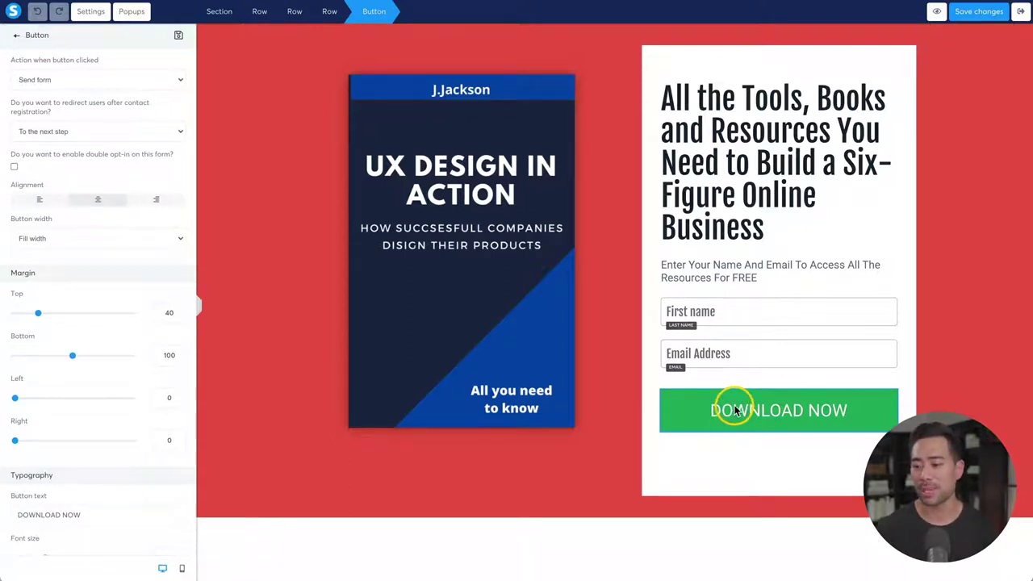
{"action": "left_click", "coordinate": [732, 414]}
{"action": "left_click", "coordinate": [728, 379]}
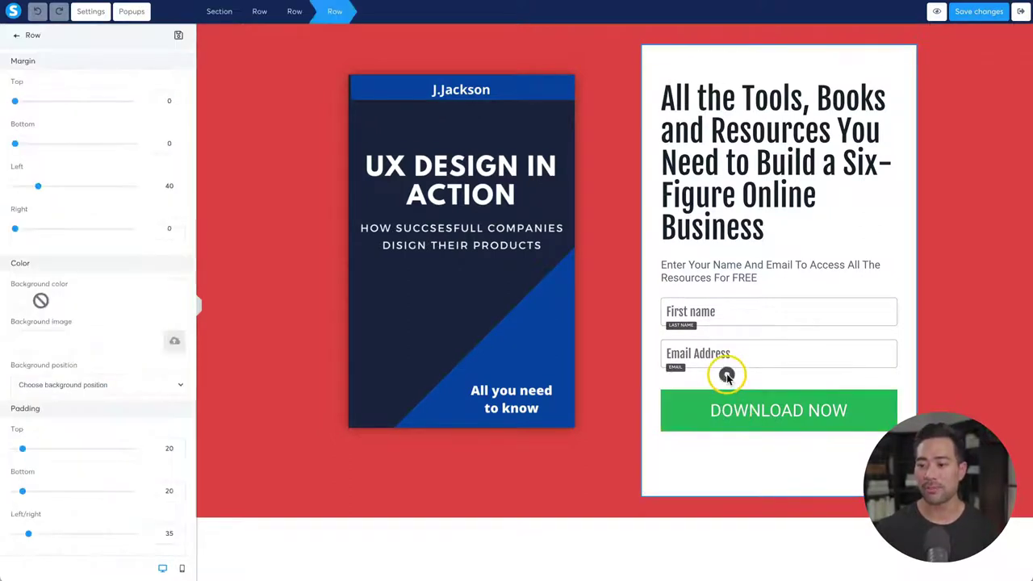
{"action": "left_click", "coordinate": [734, 362]}
{"action": "left_click", "coordinate": [732, 410]}
{"action": "left_click", "coordinate": [733, 410]}
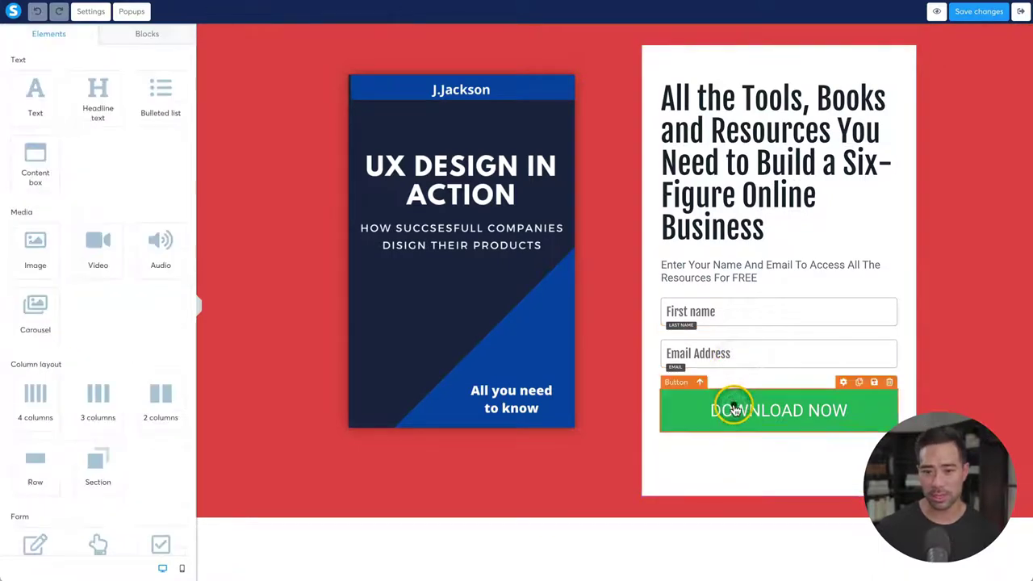
{"action": "left_click", "coordinate": [733, 409]}
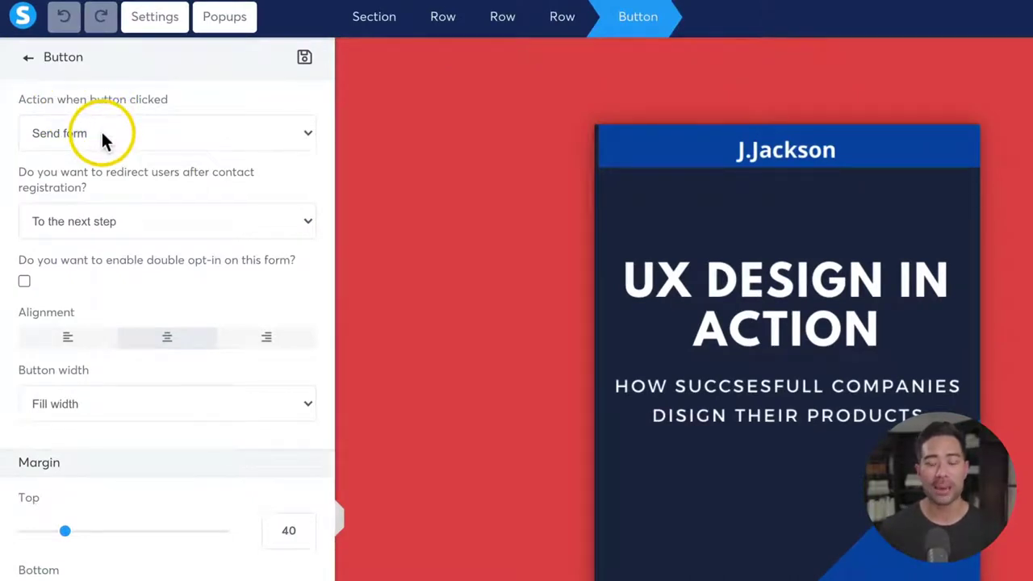
Try Next step URL as the DOWNLOAD NOW button's action, and set the action back to Send form.
{"action": "left_click", "coordinate": [100, 139]}
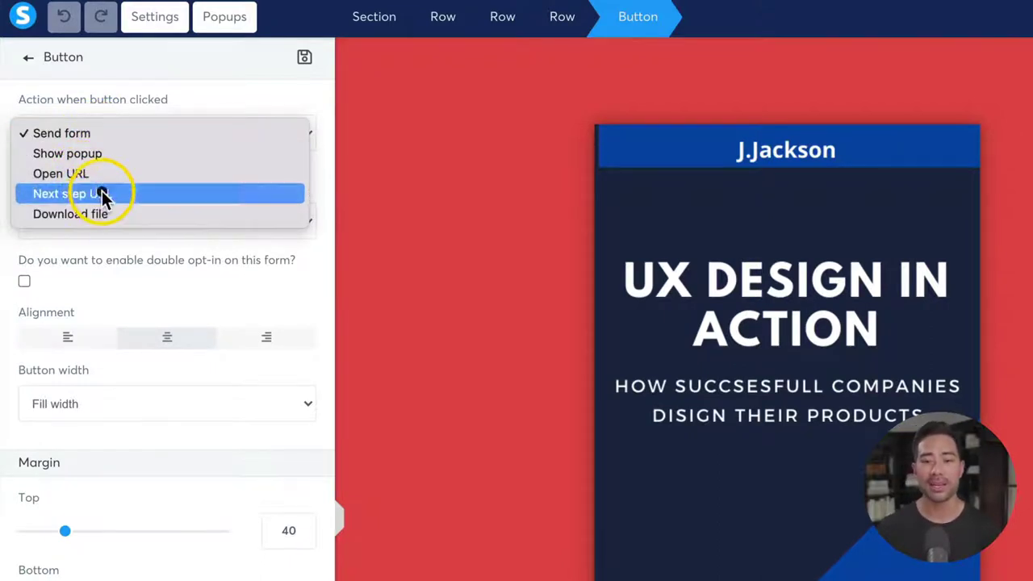
{"action": "left_click", "coordinate": [101, 195]}
{"action": "left_click", "coordinate": [133, 138]}
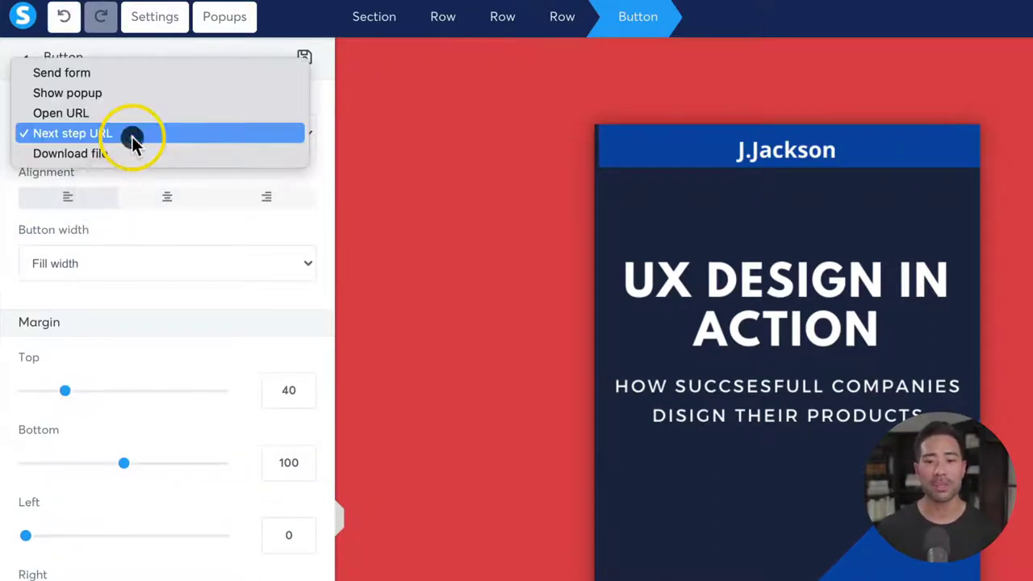
{"action": "left_click", "coordinate": [91, 71]}
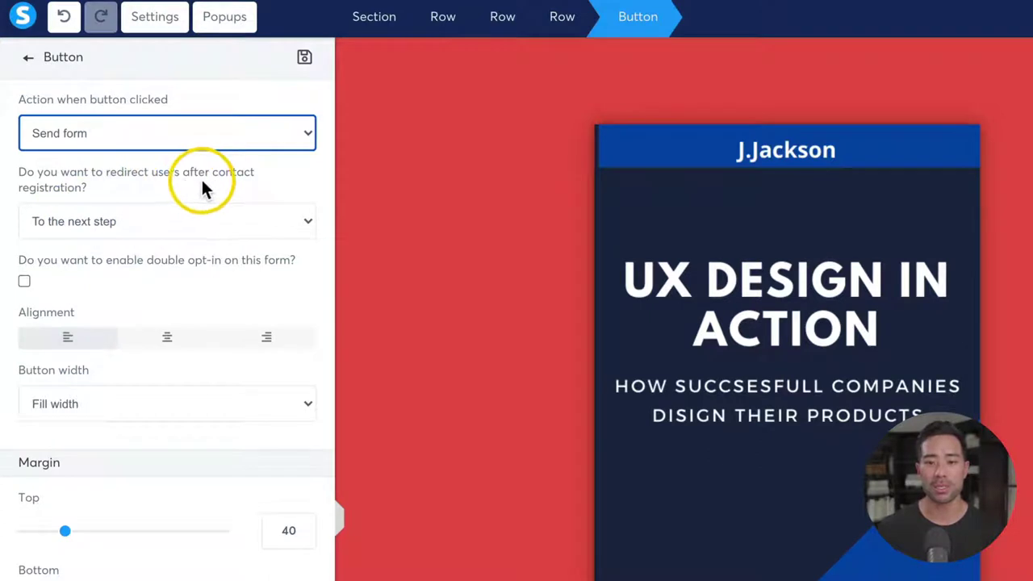
{"action": "left_click", "coordinate": [101, 186]}
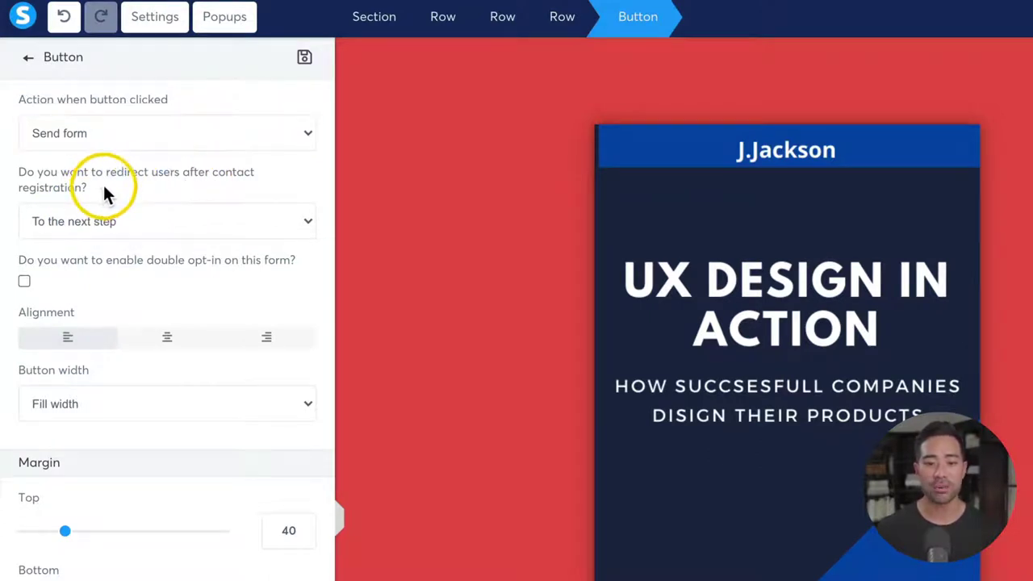
Examine the button's redirect options after contact registration, keep To the next step, and return to the funnel's steps.
{"action": "left_click", "coordinate": [91, 226]}
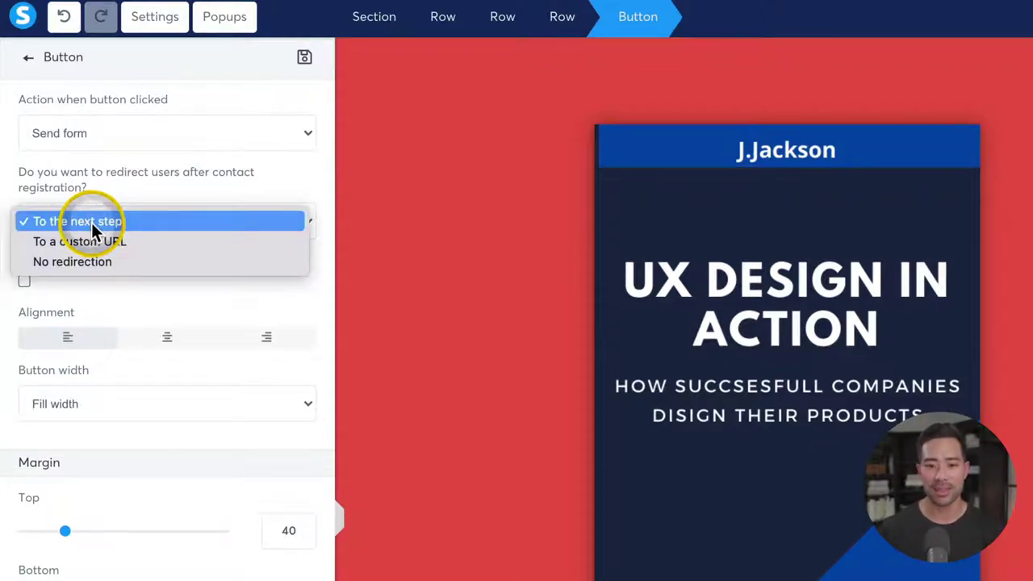
{"action": "left_click", "coordinate": [92, 223]}
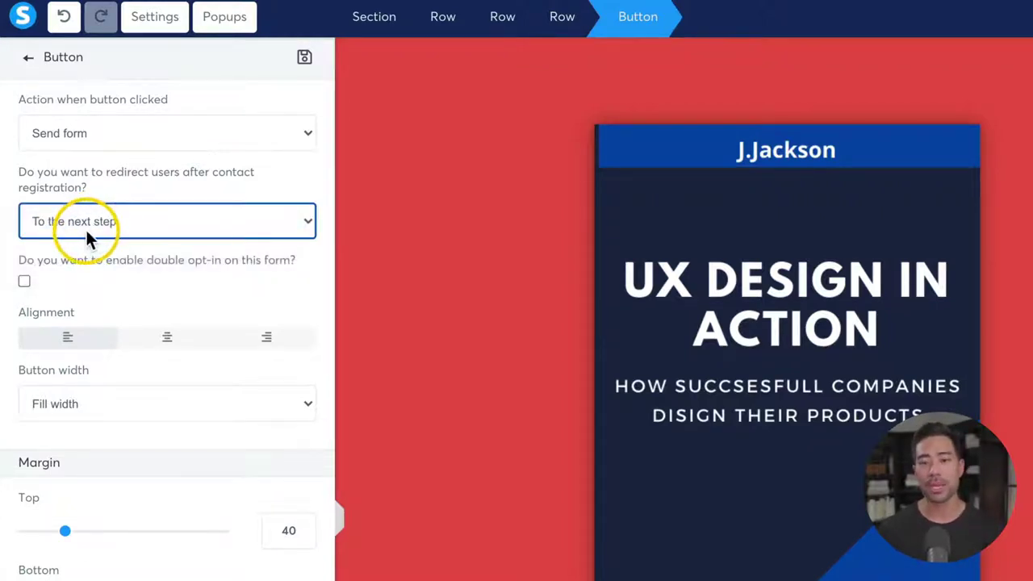
{"action": "left_click", "coordinate": [85, 228]}
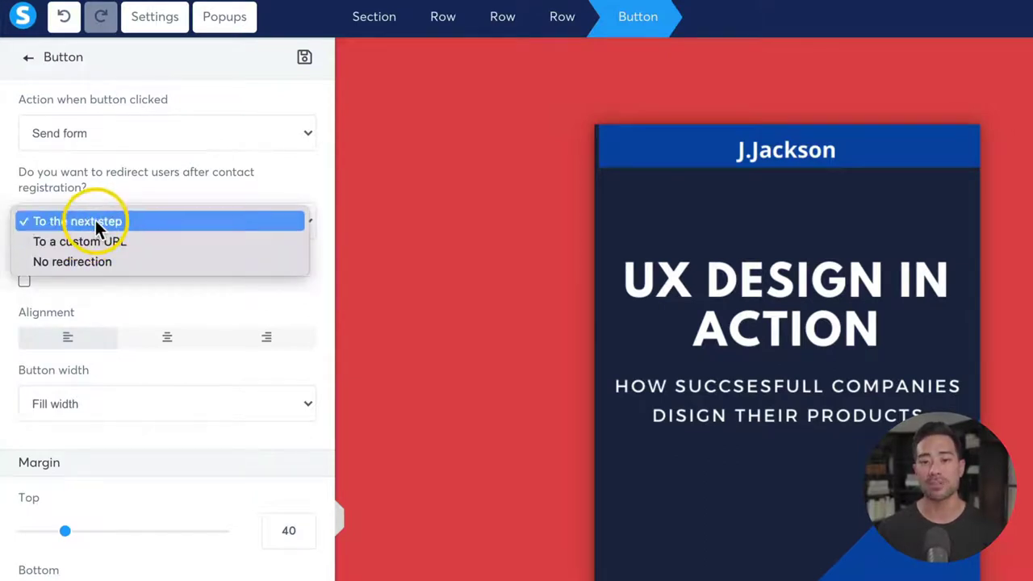
{"action": "left_click", "coordinate": [93, 222]}
{"action": "left_click", "coordinate": [205, 199]}
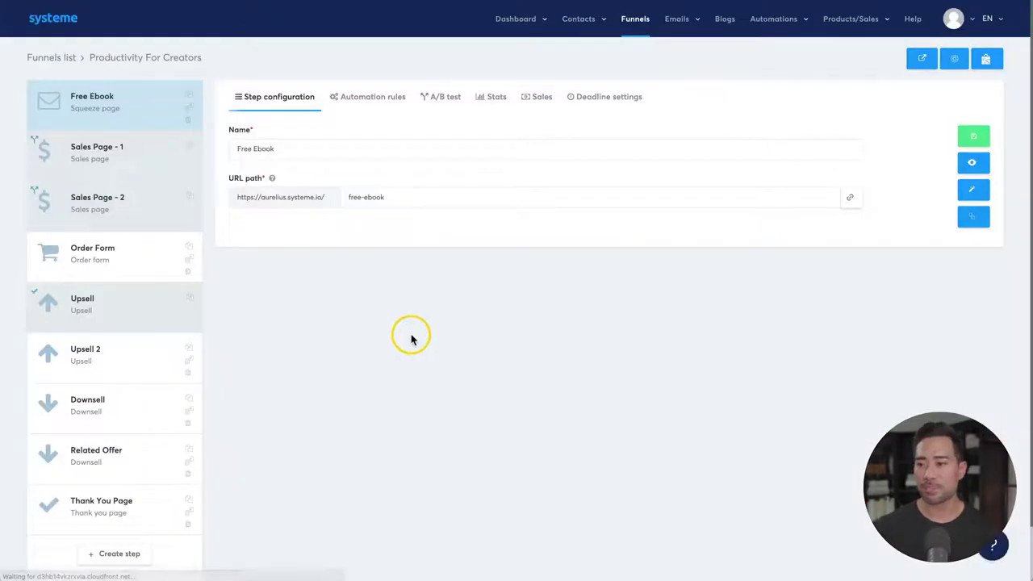
Create a new funnel named Demo Funnel 2 with the Sell goal and U.S. Dollar as currency.
{"action": "left_click", "coordinate": [637, 23]}
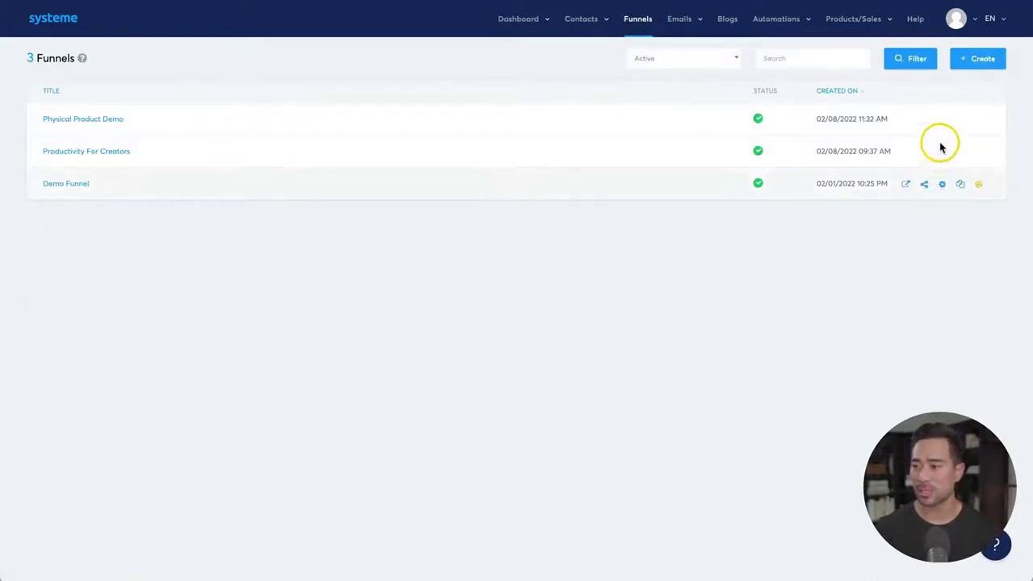
{"action": "left_click", "coordinate": [973, 62]}
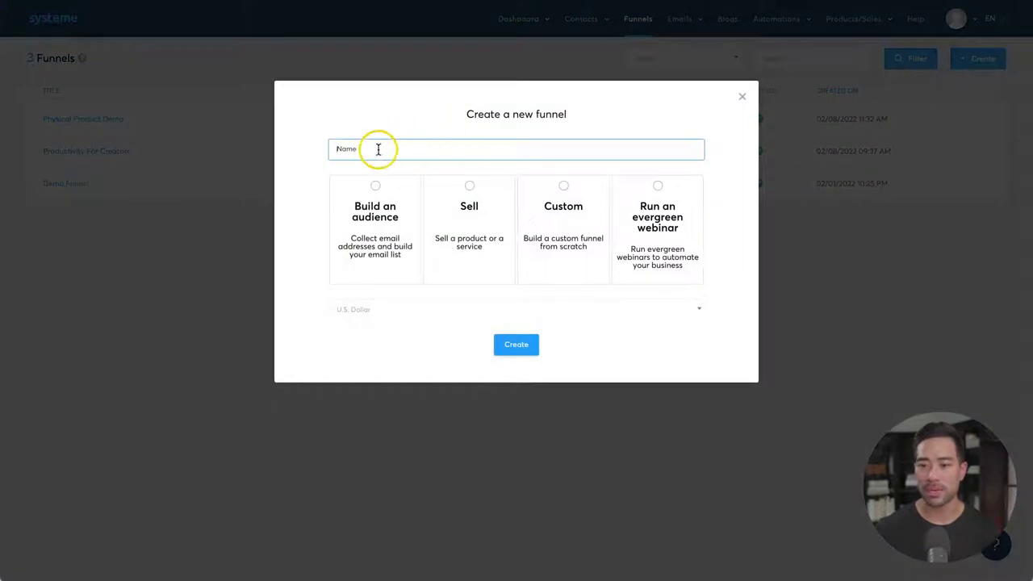
{"action": "type", "text": "unnel 2"}
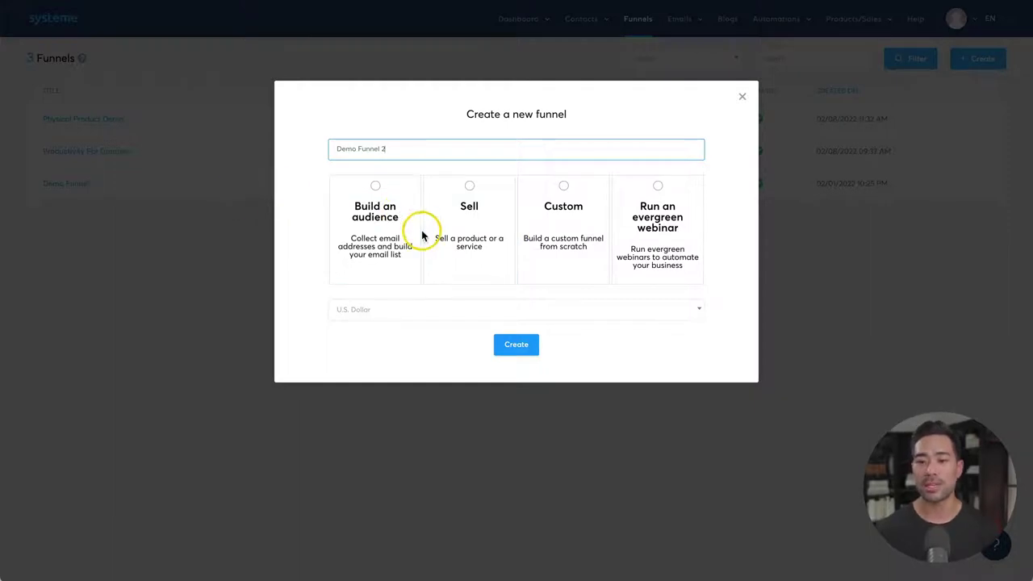
{"action": "left_click", "coordinate": [456, 237]}
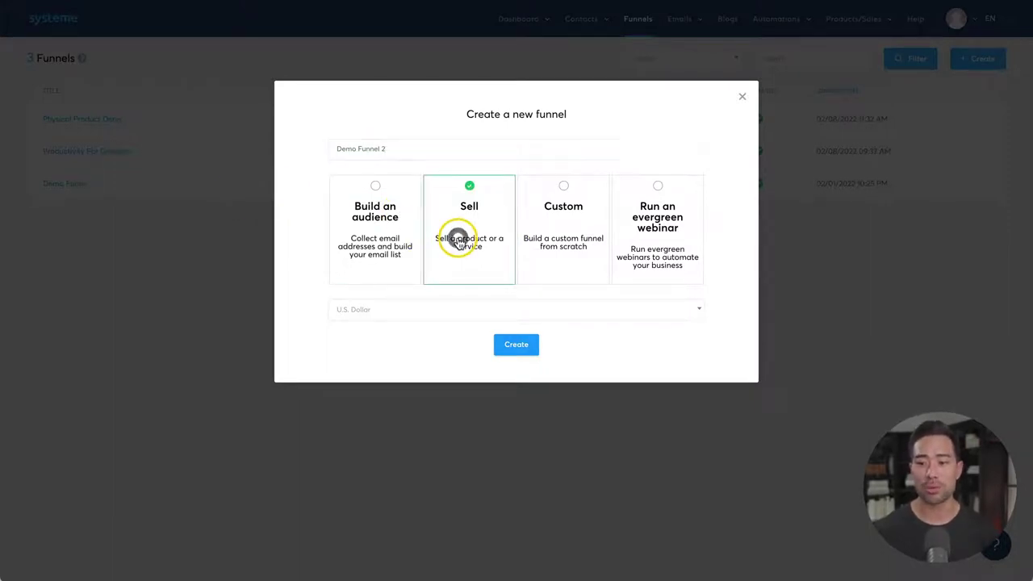
{"action": "left_click", "coordinate": [450, 320]}
{"action": "left_click", "coordinate": [450, 320]}
{"action": "left_click", "coordinate": [520, 353]}
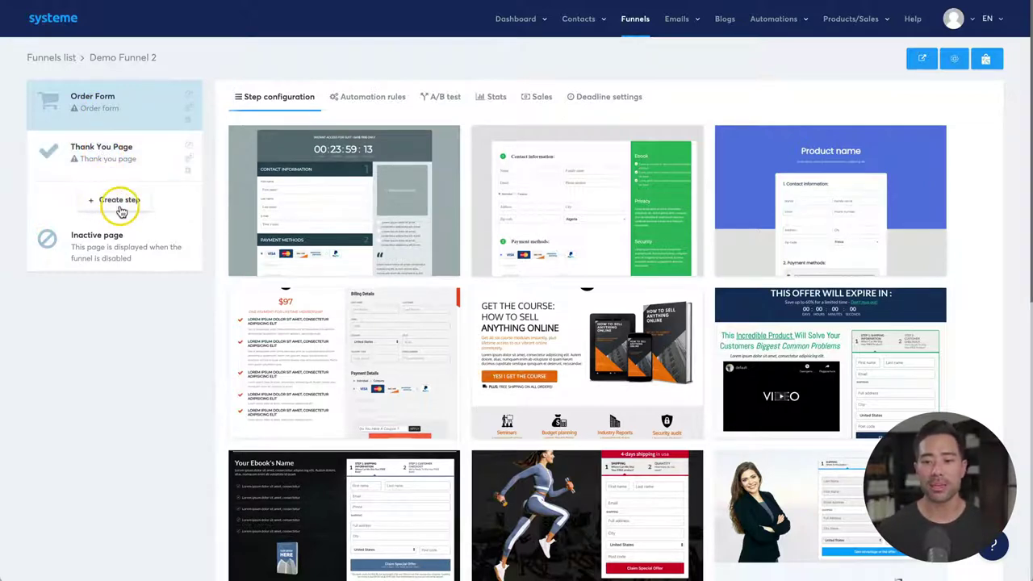
Preview the green order form template for the Order Form step and close the preview.
{"action": "mouse_move", "coordinate": [338, 187]}
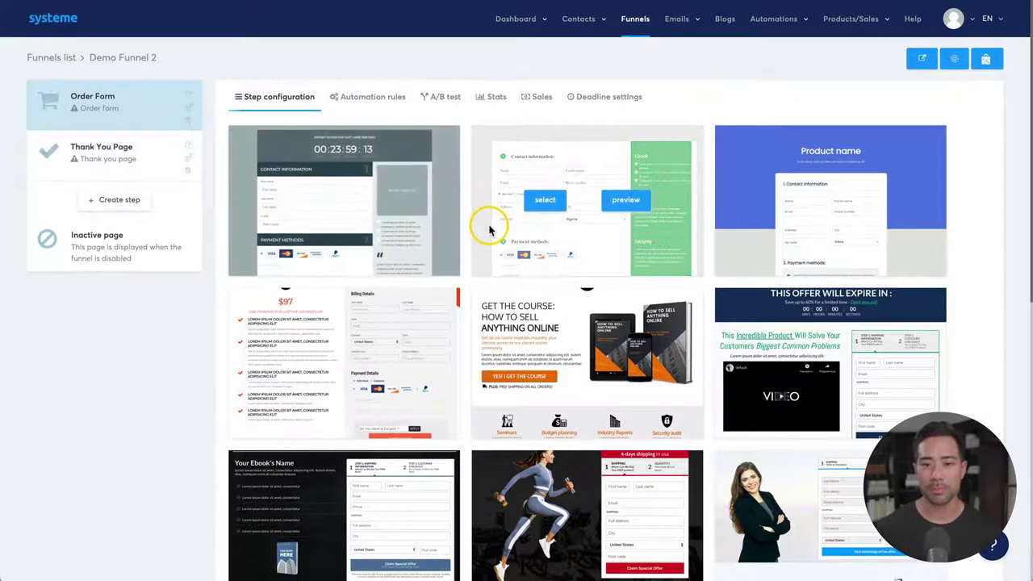
{"action": "mouse_move", "coordinate": [618, 202]}
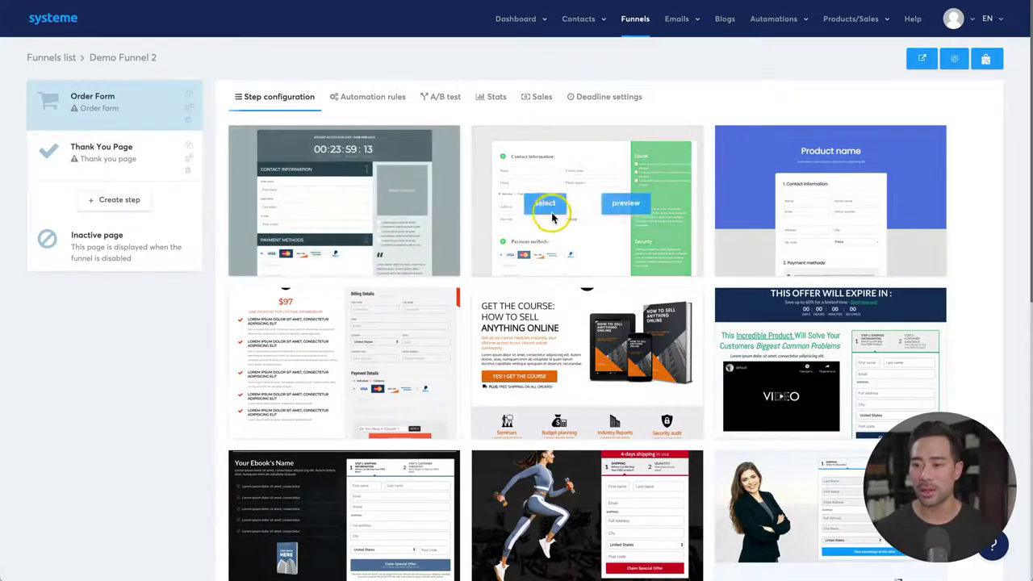
{"action": "left_click", "coordinate": [622, 201]}
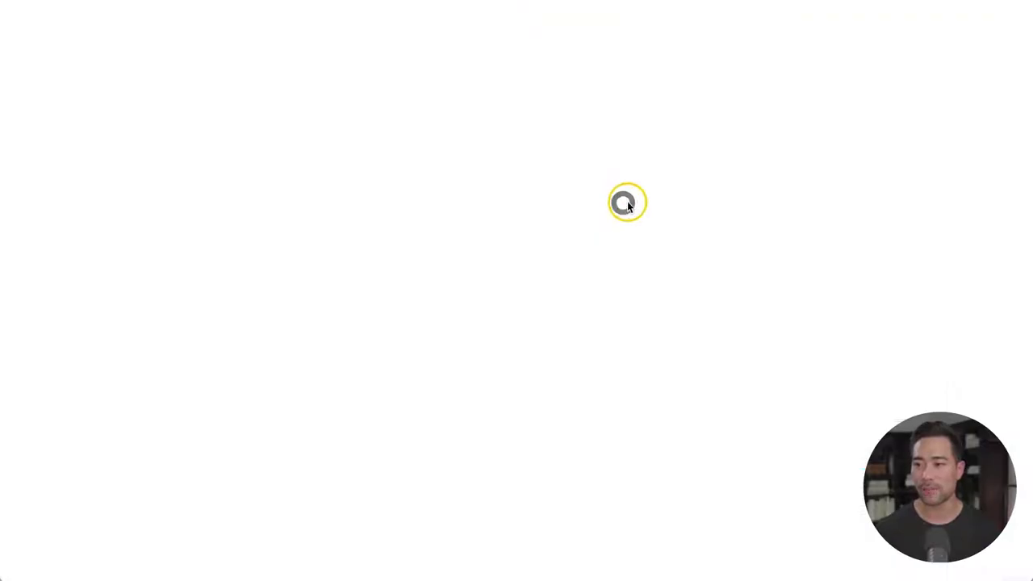
{"action": "scroll", "coordinate": [556, 304], "scroll_direction": "down", "scroll_amount": 4}
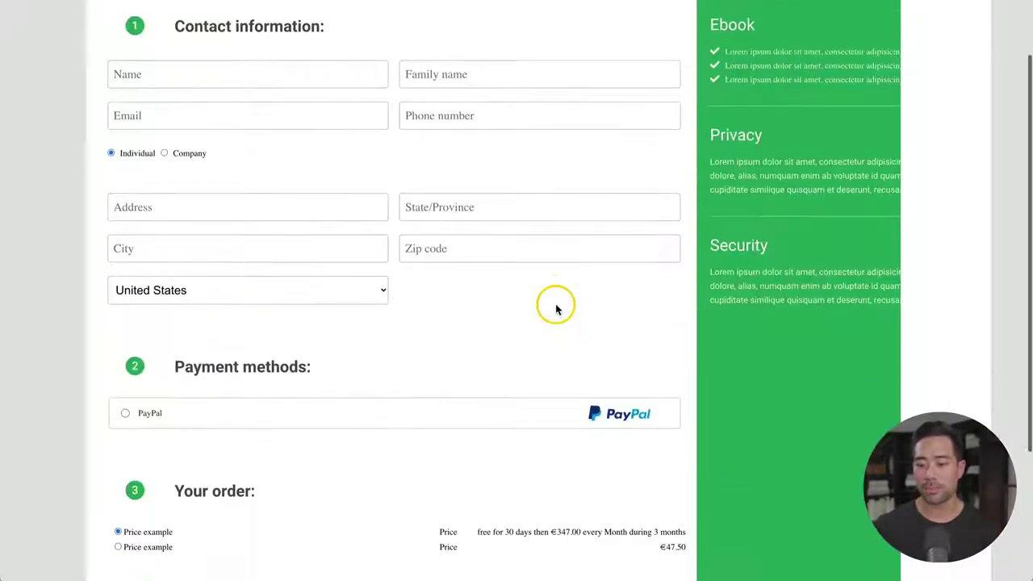
{"action": "key", "text": "Escape"}
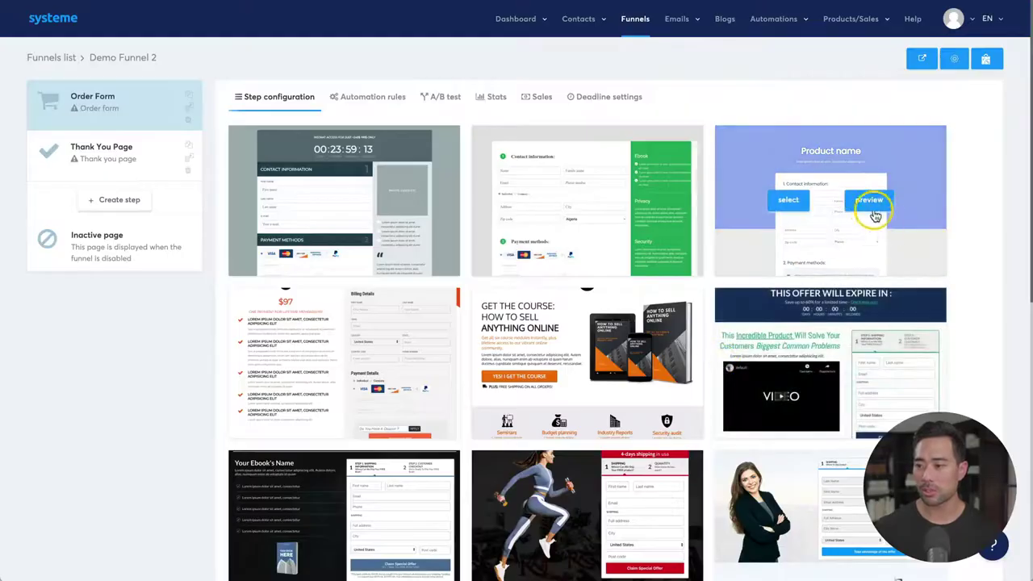
Preview the blue Product name template and select it for the Order Form step.
{"action": "left_click", "coordinate": [868, 207]}
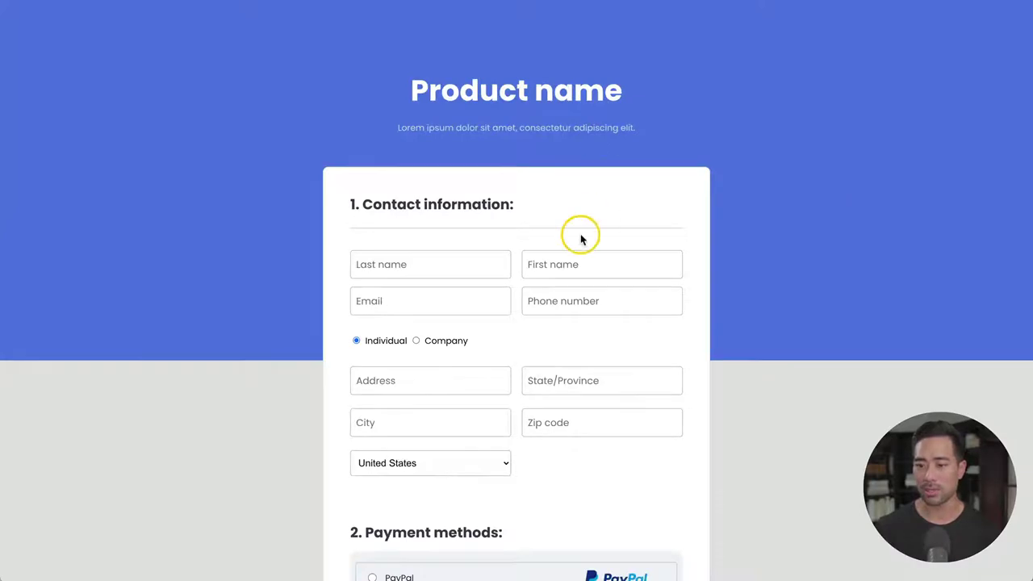
{"action": "scroll", "coordinate": [579, 234], "scroll_direction": "down", "scroll_amount": 5}
{"action": "scroll", "coordinate": [581, 235], "scroll_direction": "up", "scroll_amount": 5}
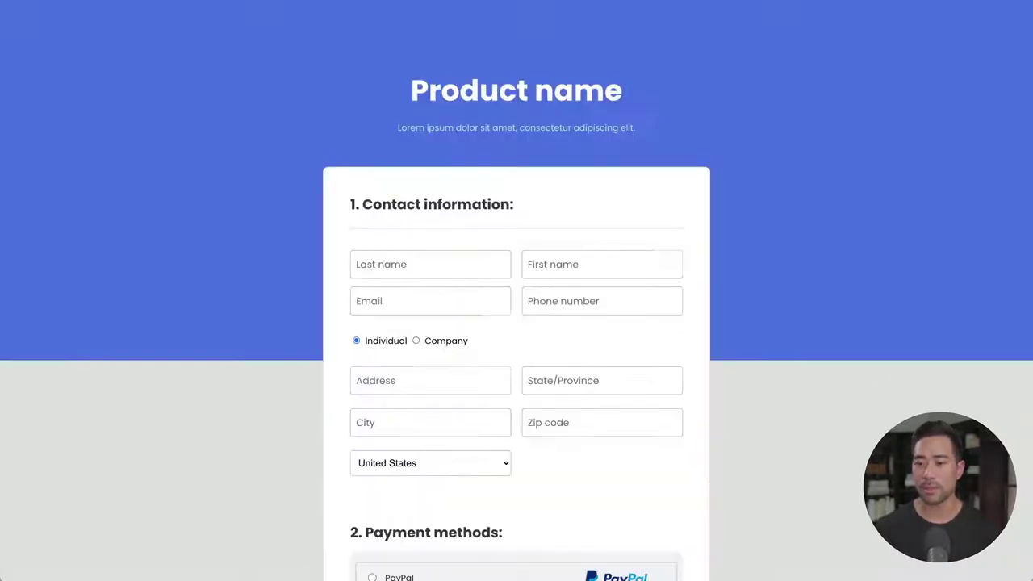
{"action": "key", "text": "Escape"}
{"action": "mouse_move", "coordinate": [743, 271]}
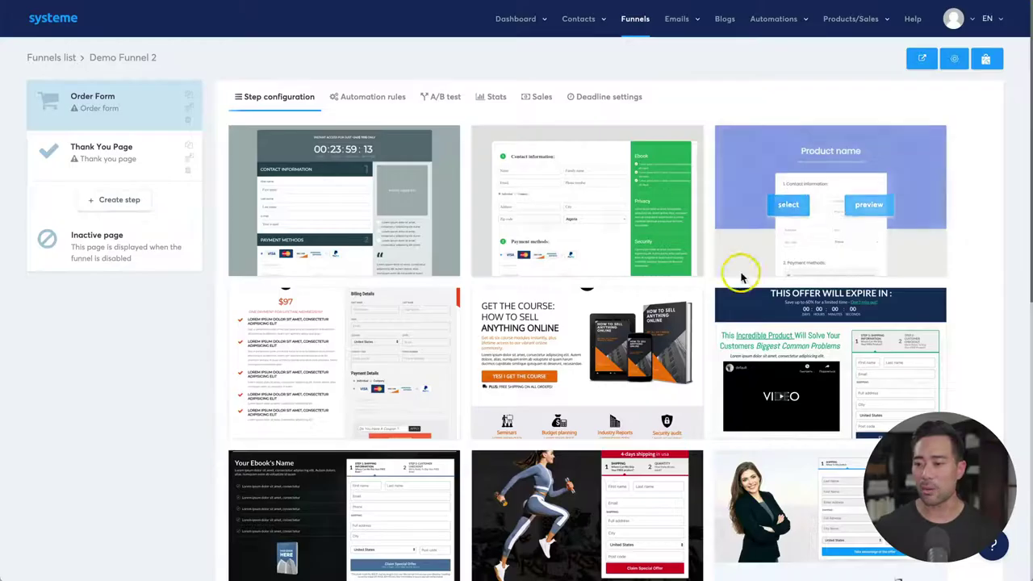
{"action": "left_click", "coordinate": [790, 203]}
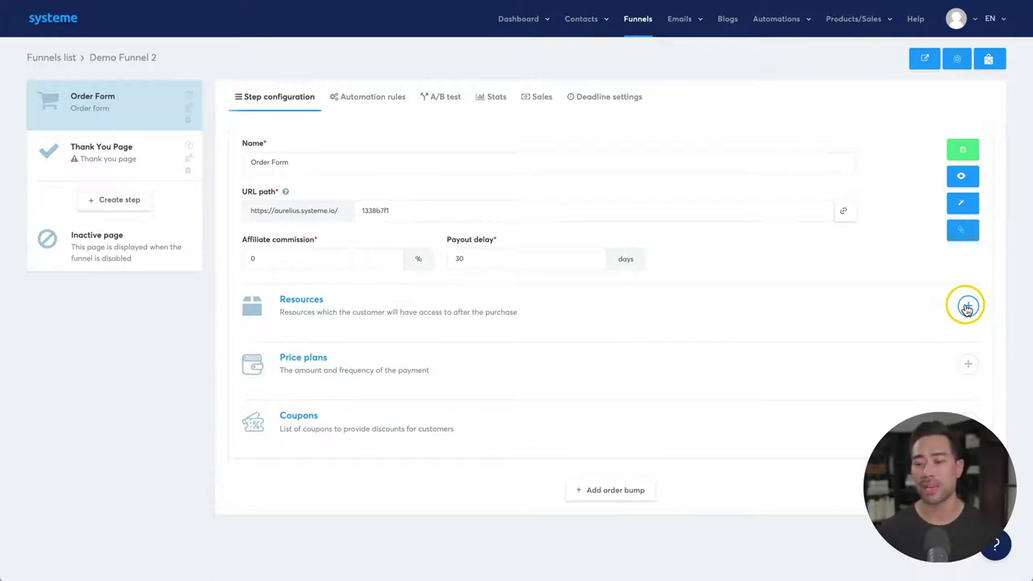
Add a Course resource to the Order Form step, choosing Digital Marketing For Beginners with Full access.
{"action": "left_click", "coordinate": [966, 307]}
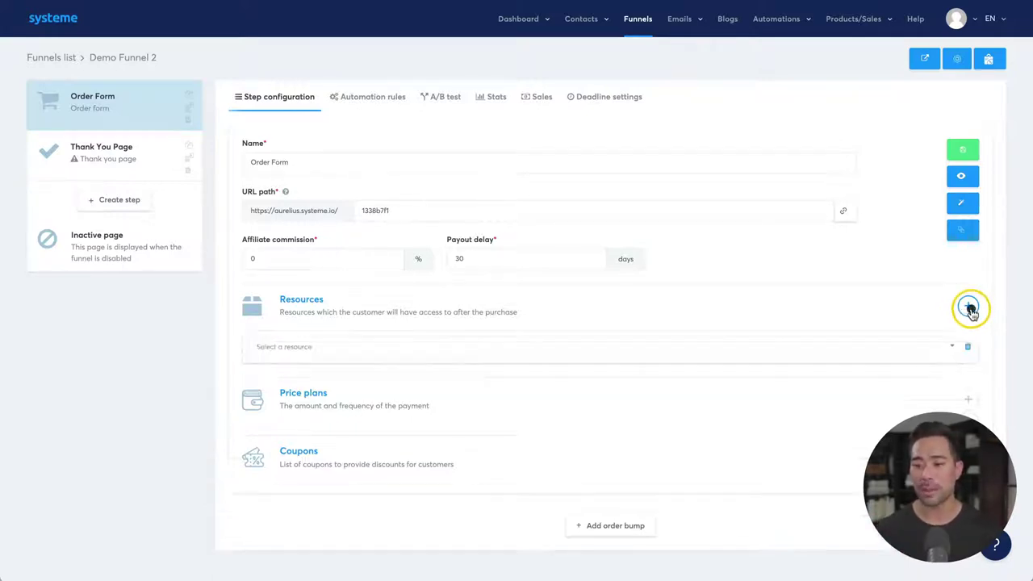
{"action": "left_click", "coordinate": [390, 351]}
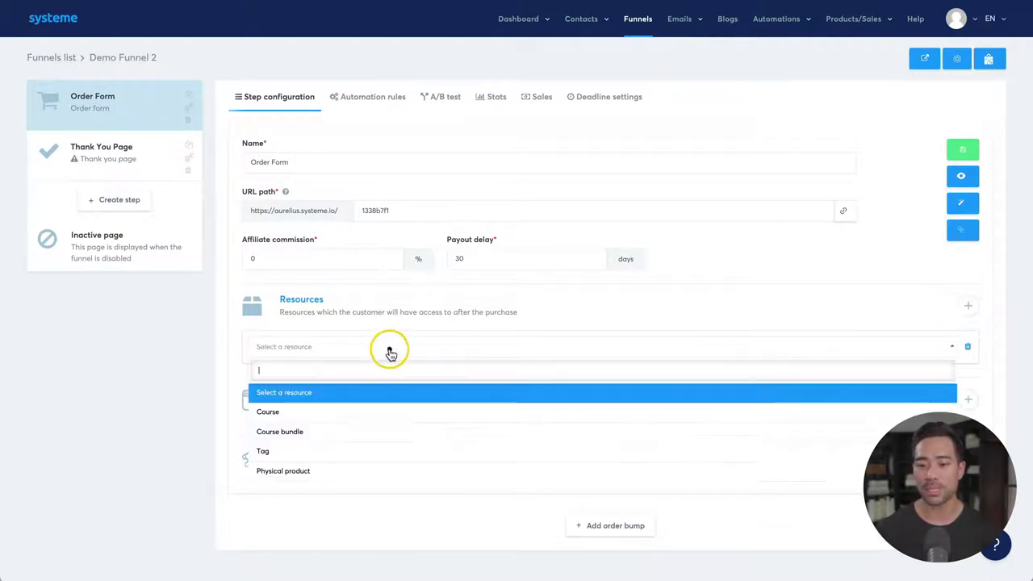
{"action": "left_click", "coordinate": [286, 418]}
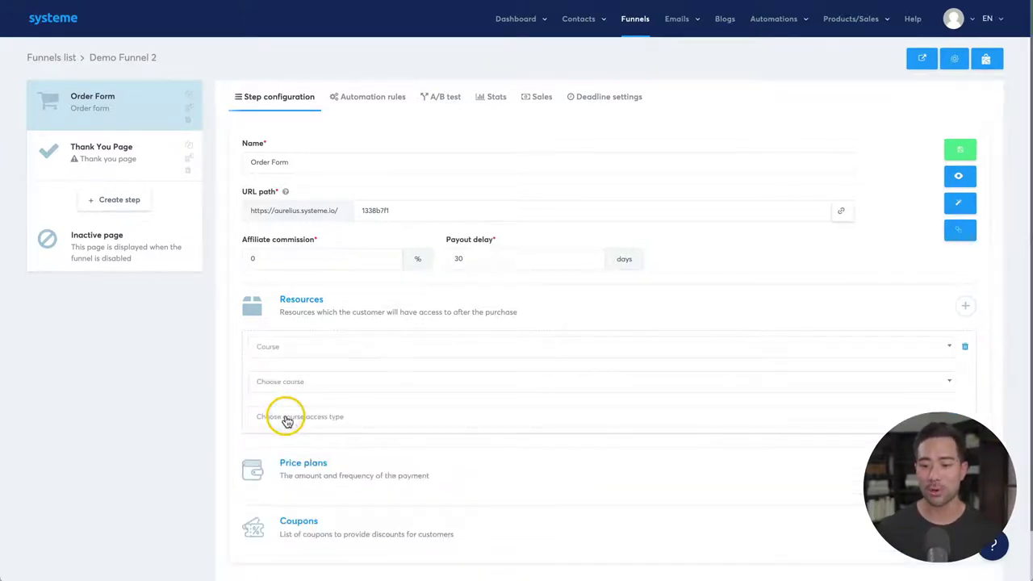
{"action": "left_click", "coordinate": [328, 379]}
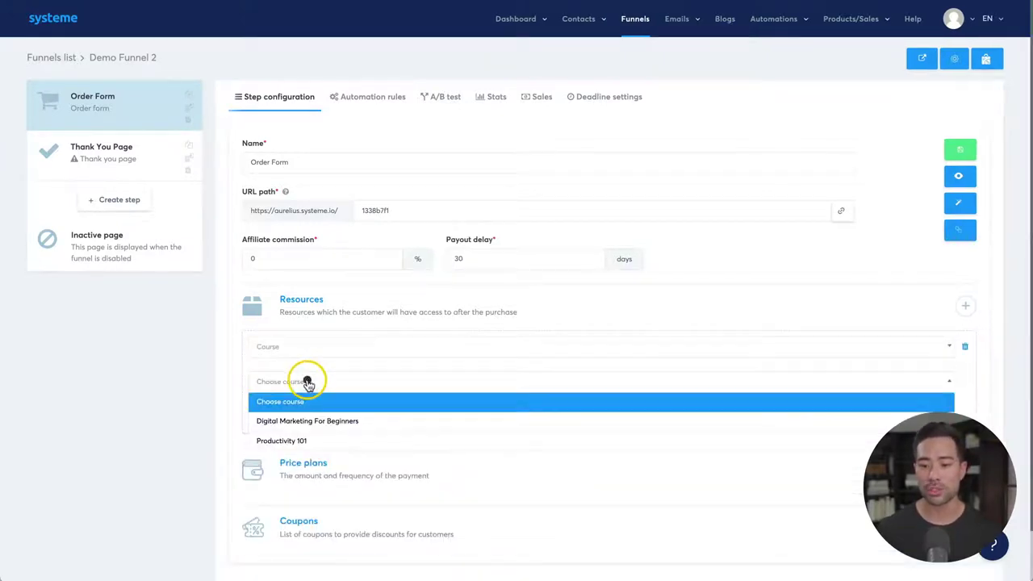
{"action": "left_click", "coordinate": [297, 423]}
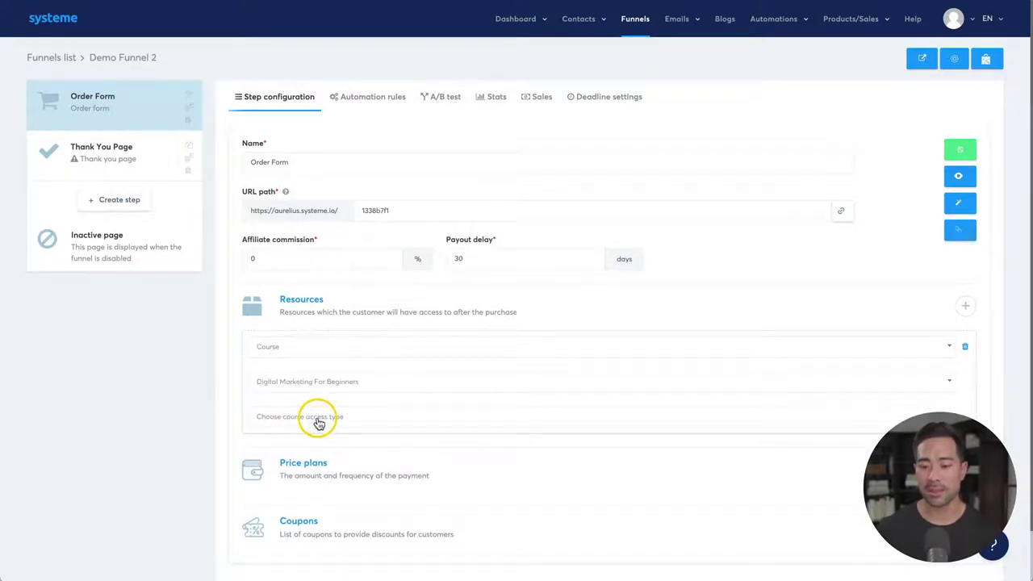
{"action": "left_click", "coordinate": [317, 419]}
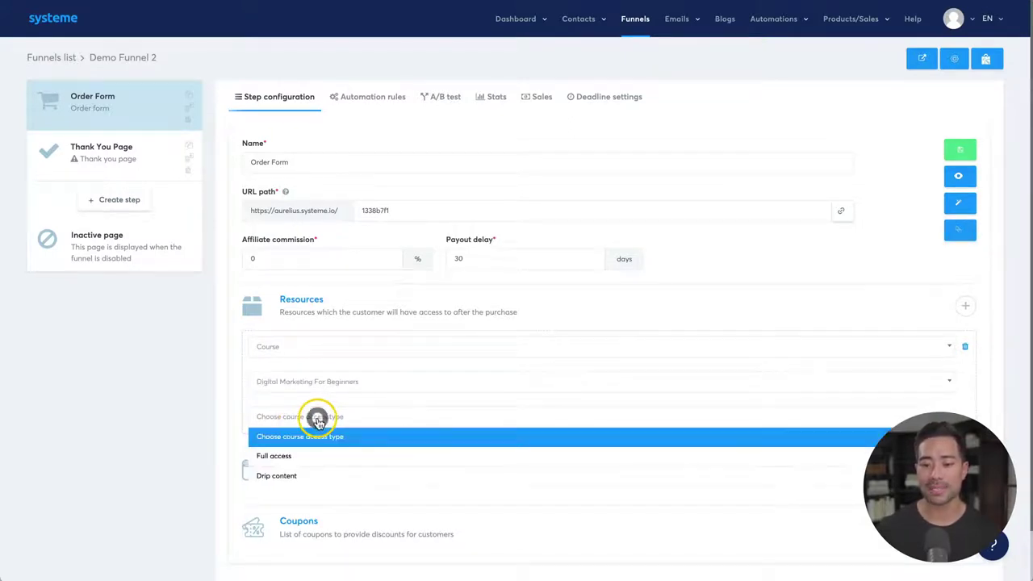
{"action": "left_click", "coordinate": [284, 458]}
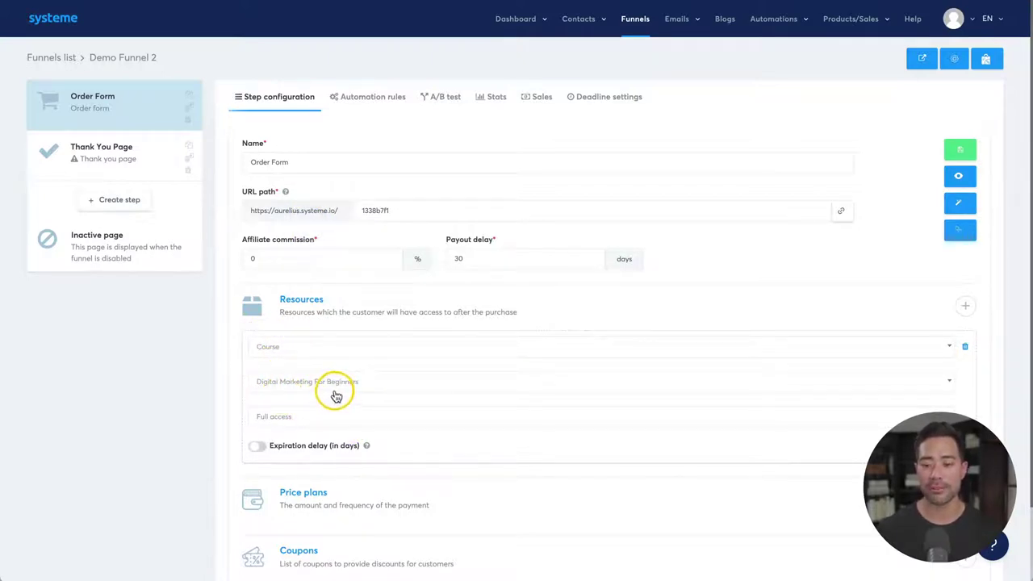
Review the price plan types and the existing One shot plans that can be assigned to the order form.
{"action": "scroll", "coordinate": [127, 419], "scroll_direction": "down", "scroll_amount": 1}
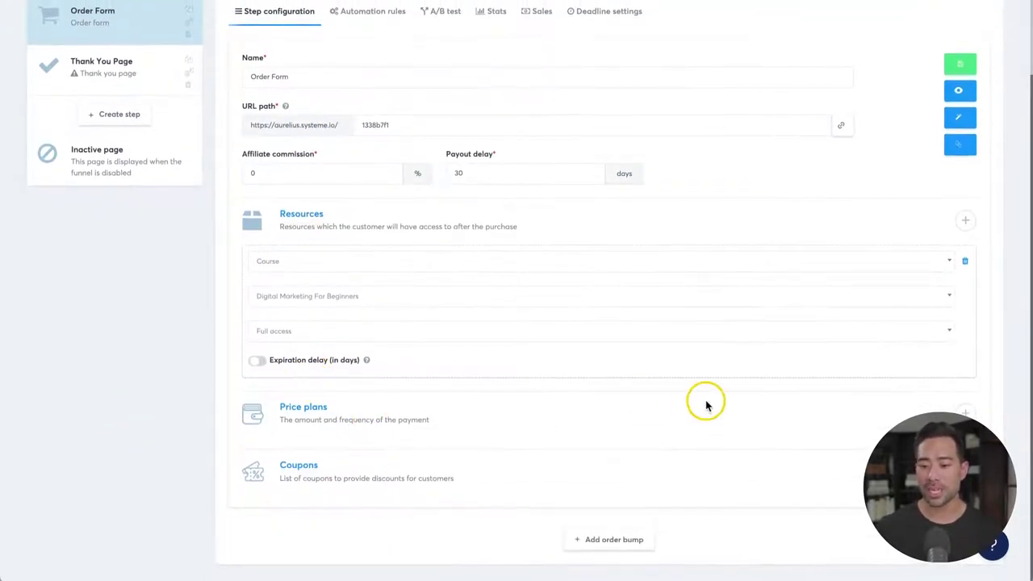
{"action": "left_click", "coordinate": [965, 412]}
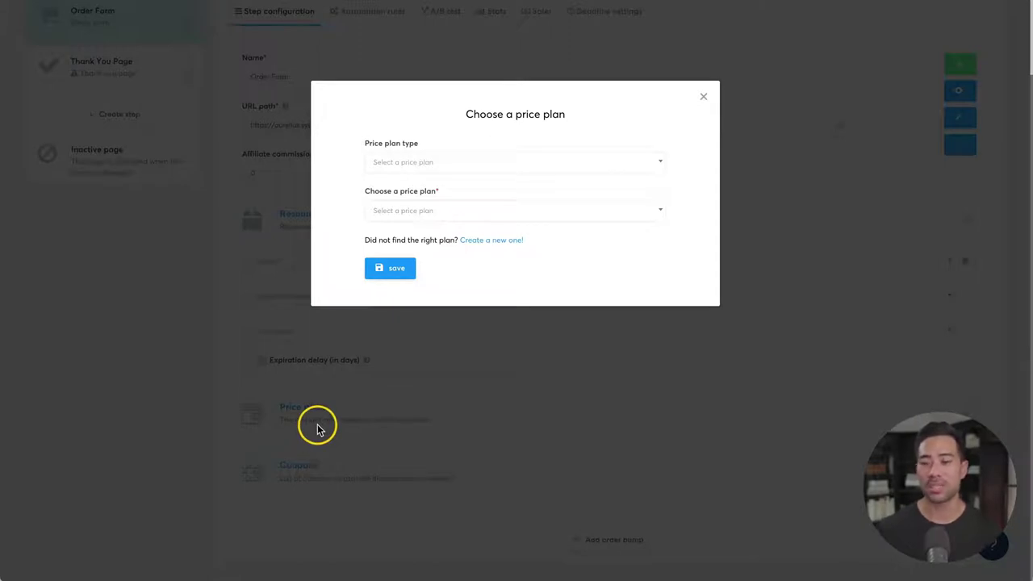
{"action": "left_click", "coordinate": [414, 173]}
{"action": "left_click", "coordinate": [392, 142]}
{"action": "left_click", "coordinate": [389, 142]}
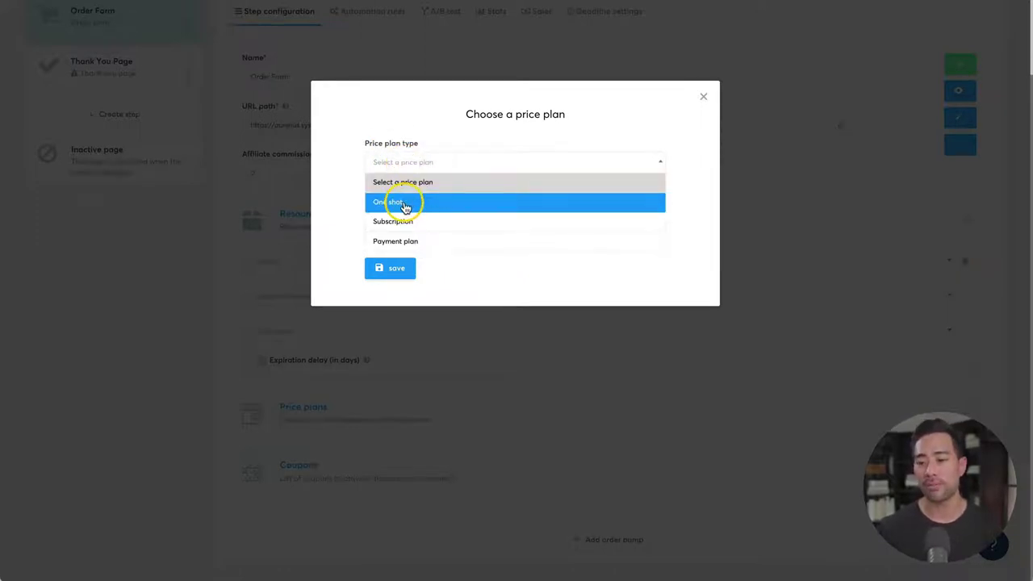
{"action": "left_click", "coordinate": [405, 204]}
{"action": "left_click", "coordinate": [409, 162]}
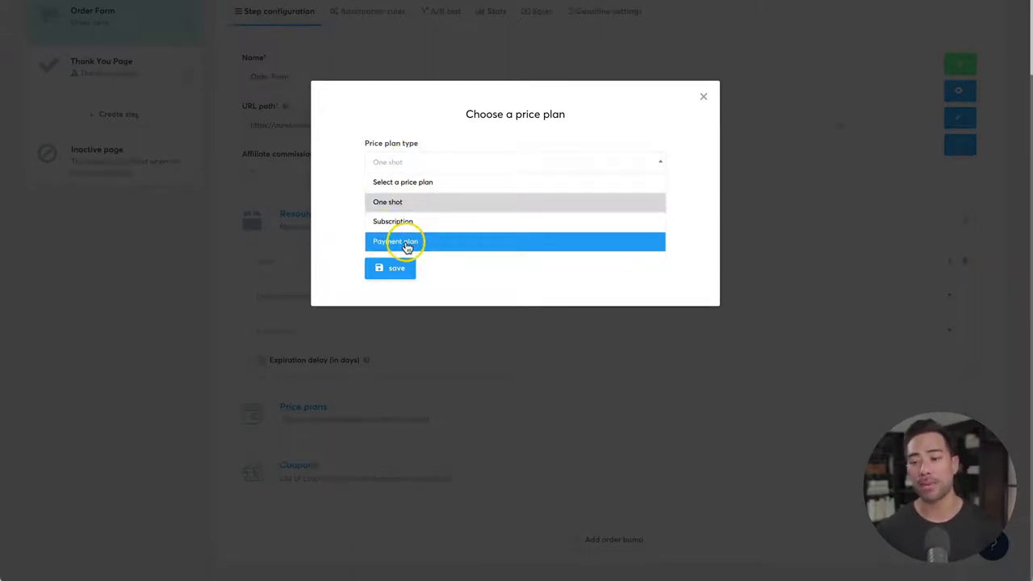
{"action": "key", "text": "Escape"}
{"action": "left_click", "coordinate": [423, 217]}
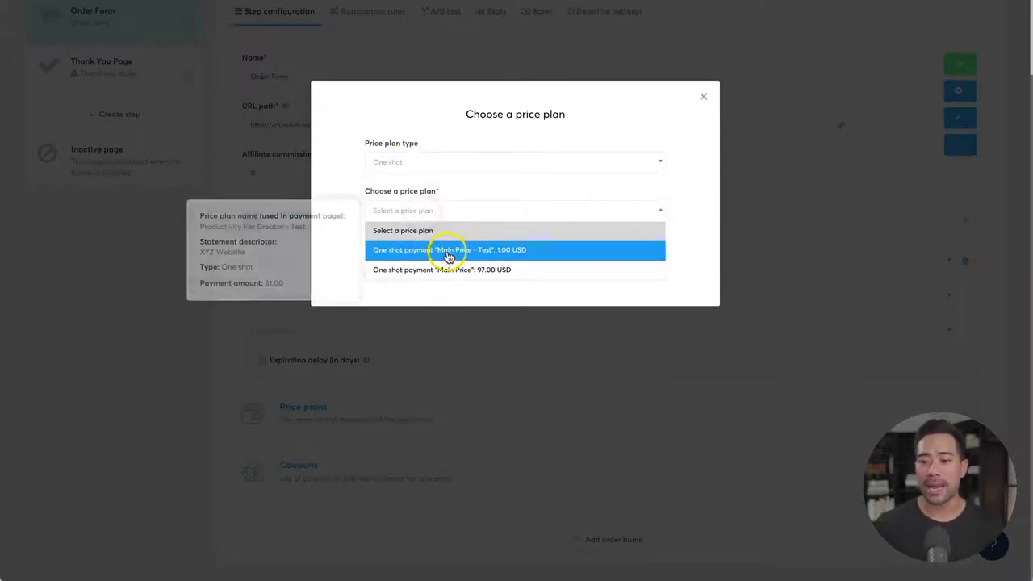
{"action": "left_click", "coordinate": [433, 284]}
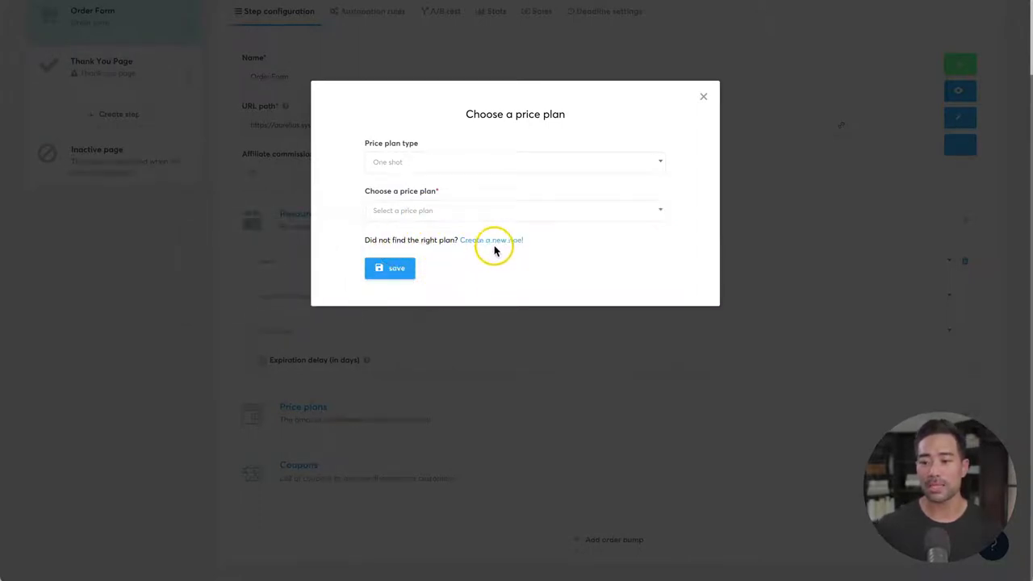
Examine the new price plan form's name, statement descriptor and type fields, try the One shot type, and close it unsaved.
{"action": "left_click", "coordinate": [492, 242]}
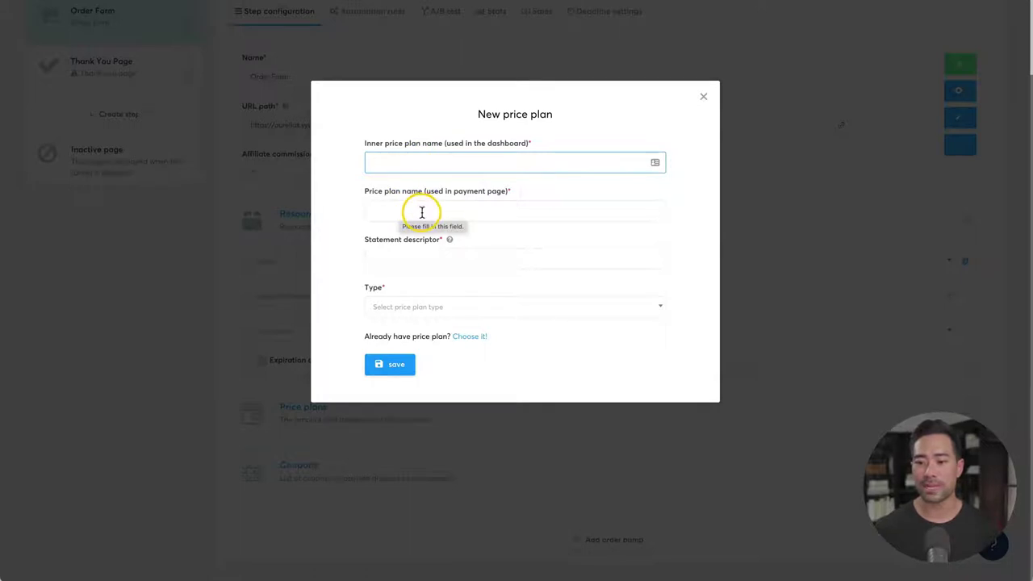
{"action": "left_click_drag", "start_coordinate": [438, 192], "coordinate": [503, 194]}
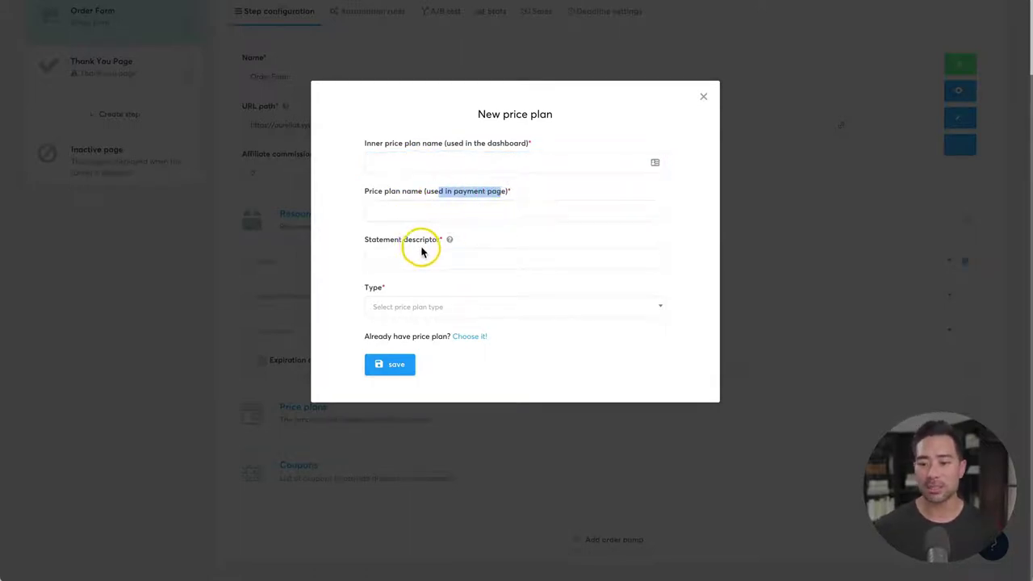
{"action": "left_click", "coordinate": [408, 307]}
{"action": "left_click", "coordinate": [420, 347]}
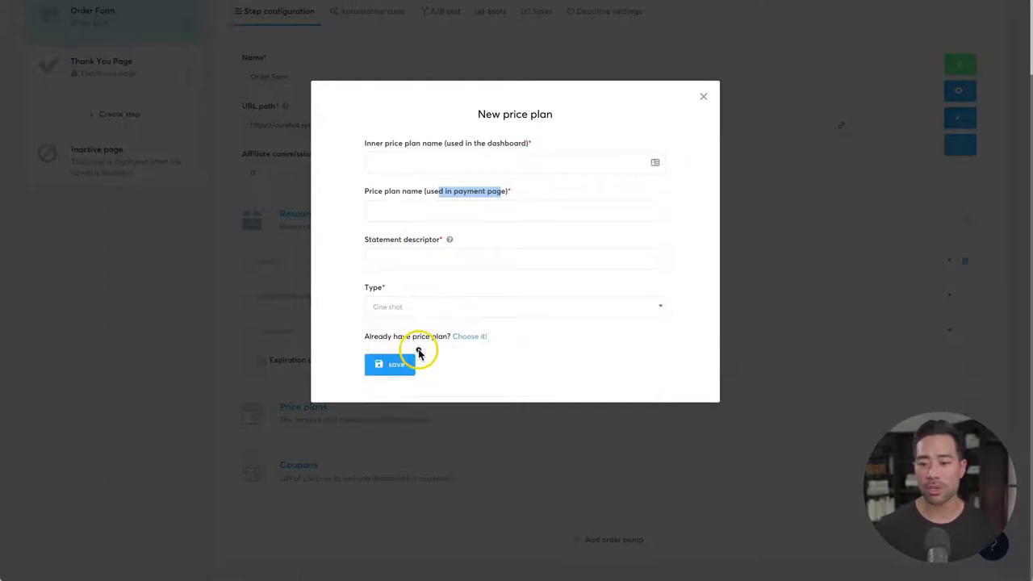
{"action": "left_click", "coordinate": [705, 98]}
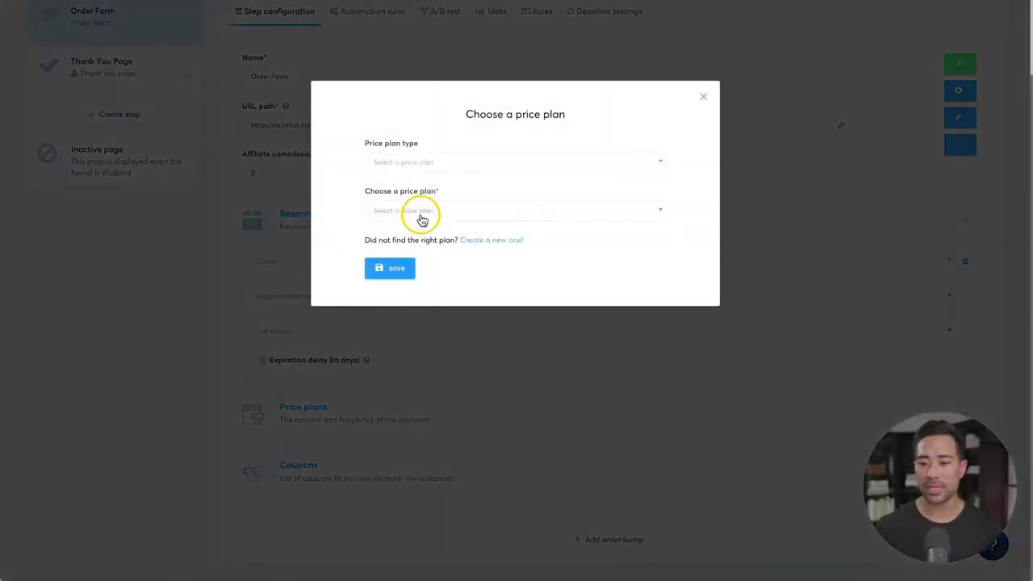
Assign the One shot price plan "Main Price - Test" at 1.00 USD to the order form and save it.
{"action": "left_click", "coordinate": [410, 163]}
{"action": "left_click", "coordinate": [405, 204]}
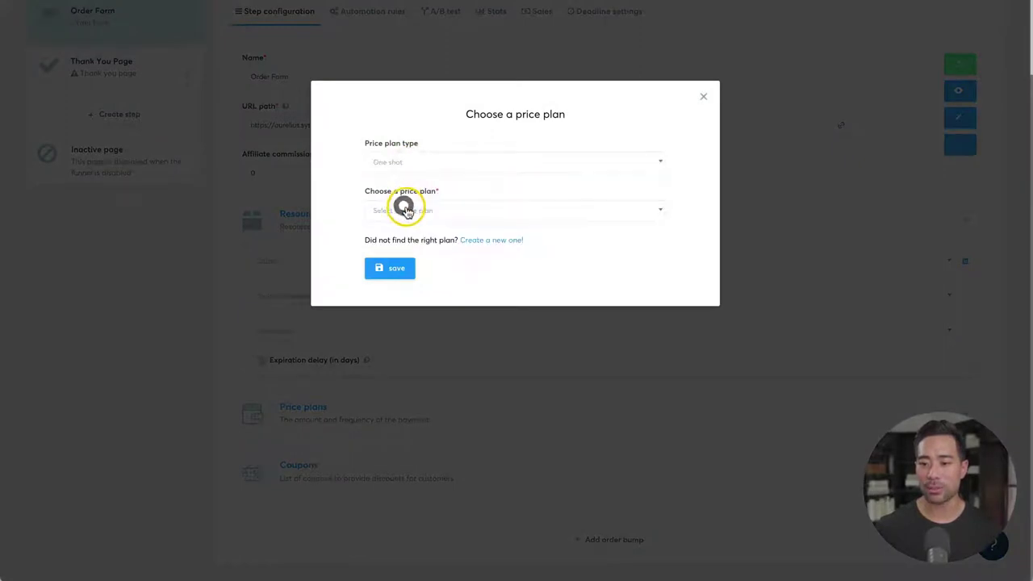
{"action": "left_click", "coordinate": [404, 209]}
{"action": "left_click", "coordinate": [468, 255]}
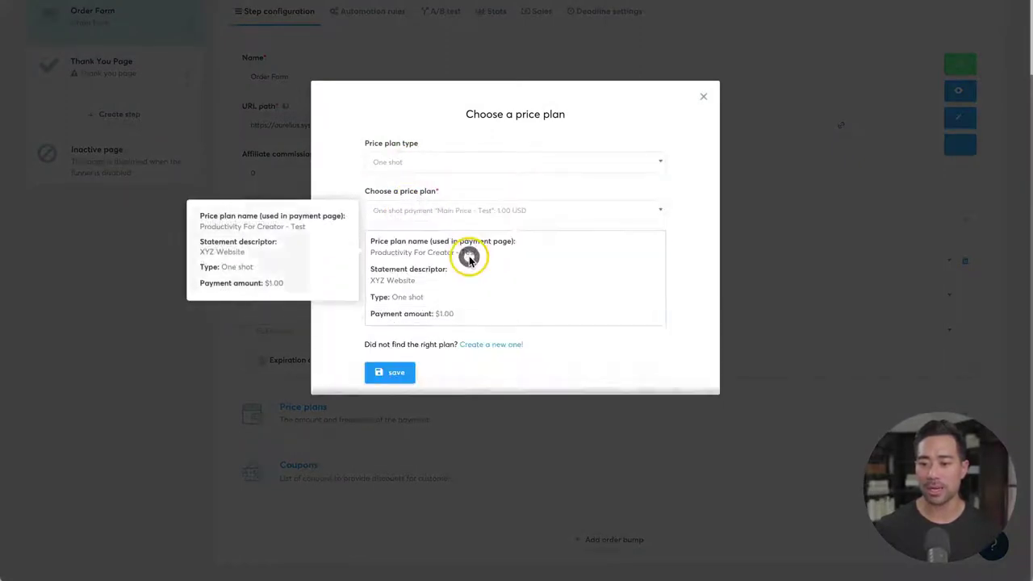
{"action": "left_click", "coordinate": [389, 372]}
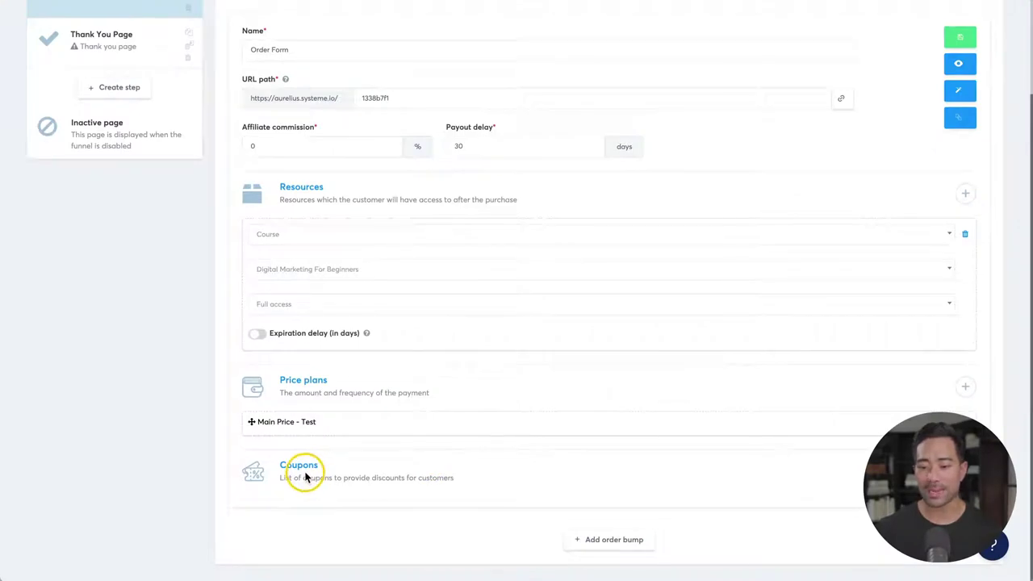
Add an order bump to the Order Form step and review its resource and price plan settings.
{"action": "left_click", "coordinate": [613, 539]}
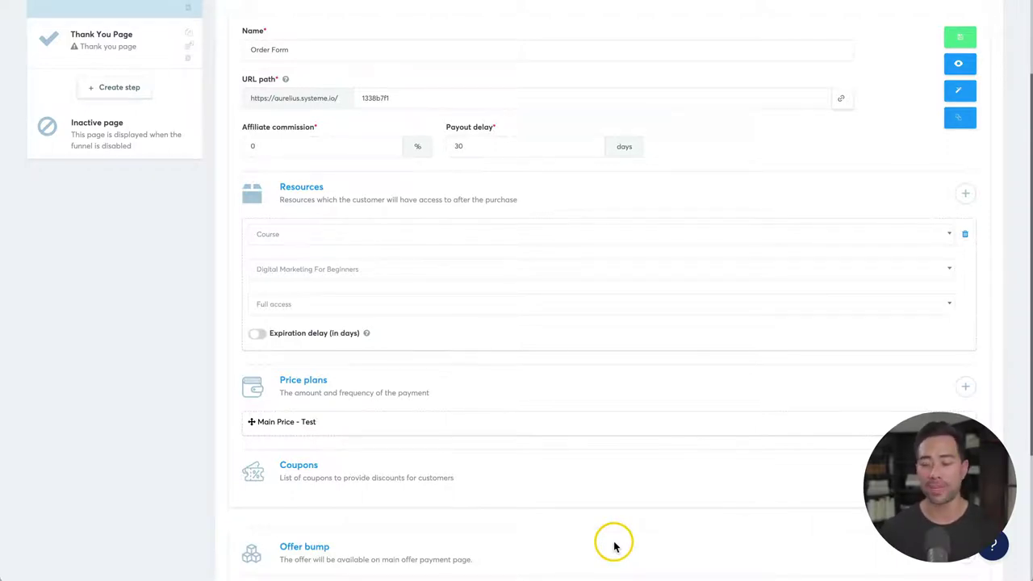
{"action": "scroll", "coordinate": [613, 547], "scroll_direction": "down", "scroll_amount": 3}
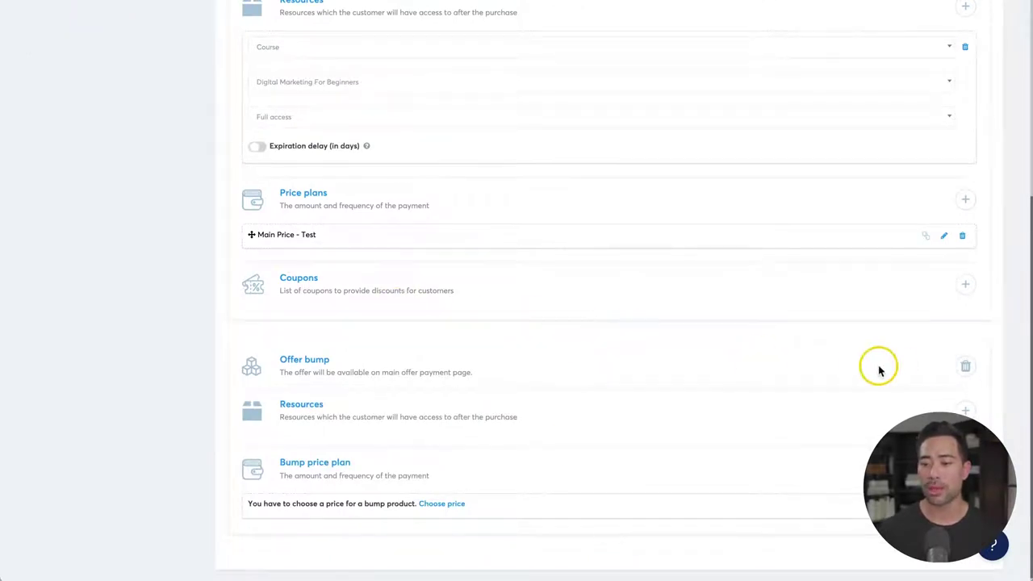
{"action": "scroll", "coordinate": [442, 187], "scroll_direction": "up", "scroll_amount": 5}
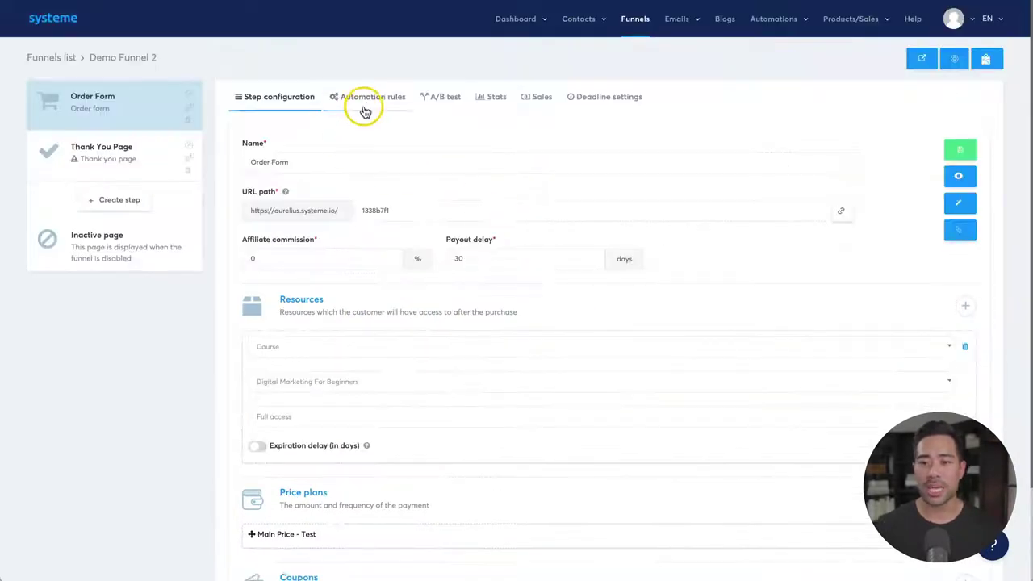
Start an automation rule for the Order Form with the New sale trigger and review the actions it can run.
{"action": "left_click", "coordinate": [368, 105]}
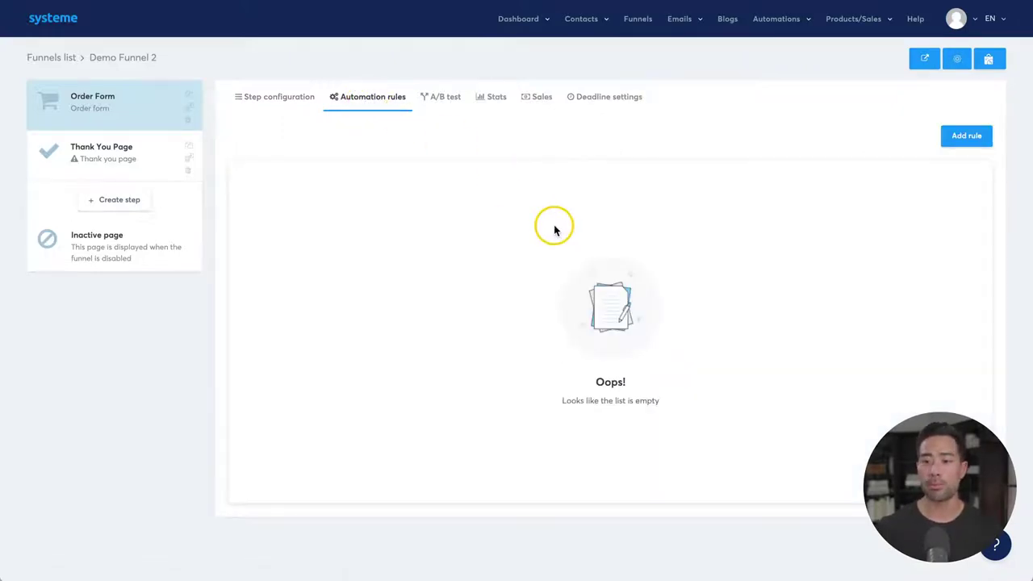
{"action": "left_click", "coordinate": [968, 135]}
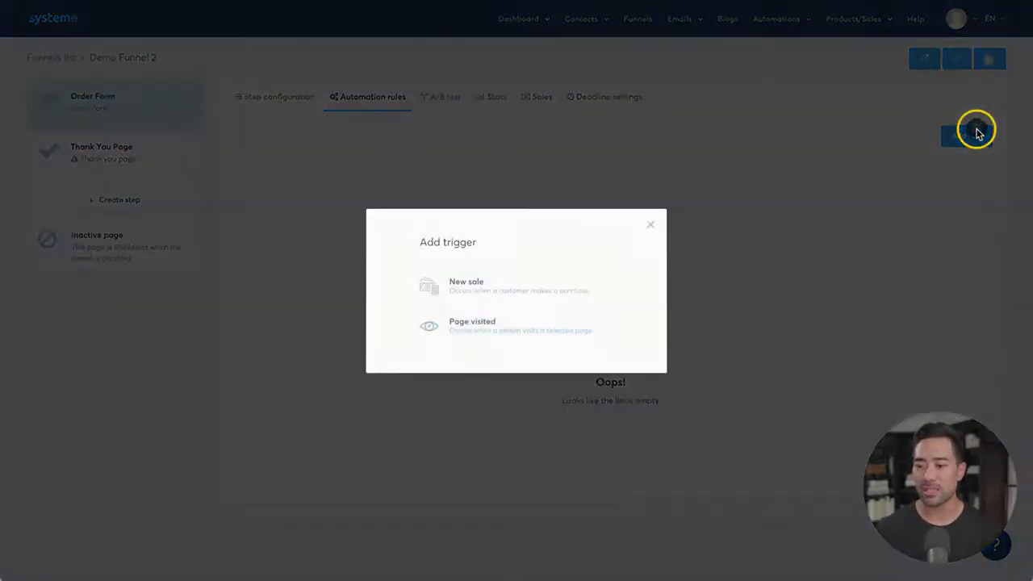
{"action": "left_click", "coordinate": [484, 295]}
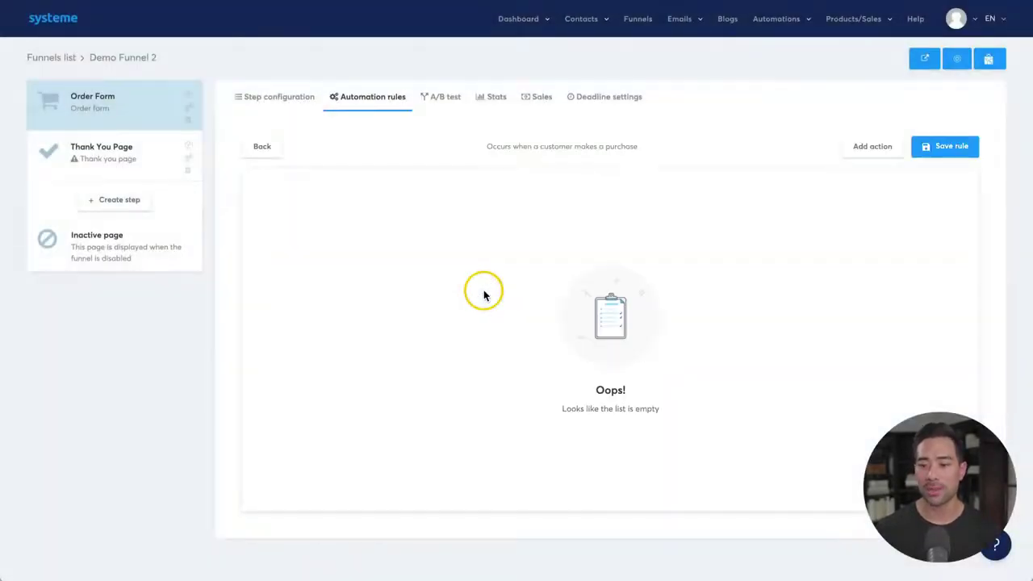
{"action": "left_click", "coordinate": [850, 155]}
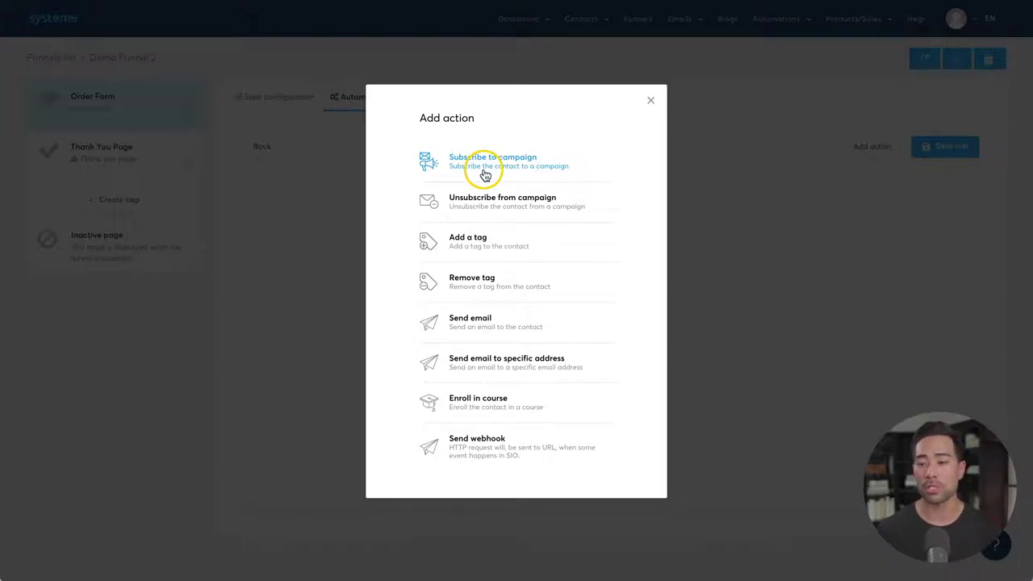
Check the Order Form's A/B test settings and open the Thank You Page step's templates.
{"action": "left_click", "coordinate": [443, 102]}
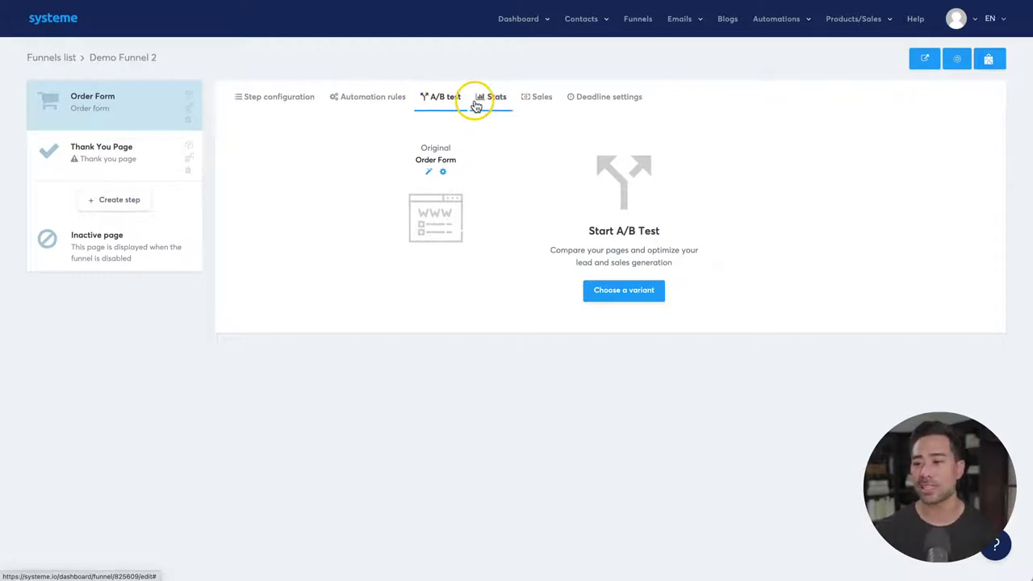
{"action": "left_click", "coordinate": [118, 153]}
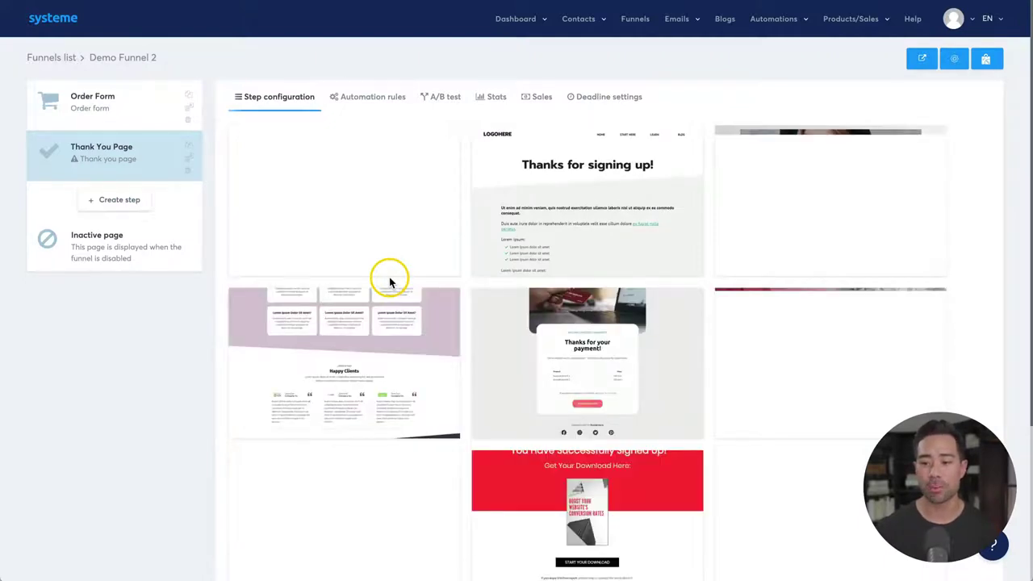
Switch to Gmail and read the course access email, including its username and password setup instructions.
{"action": "mouse_move", "coordinate": [537, 364]}
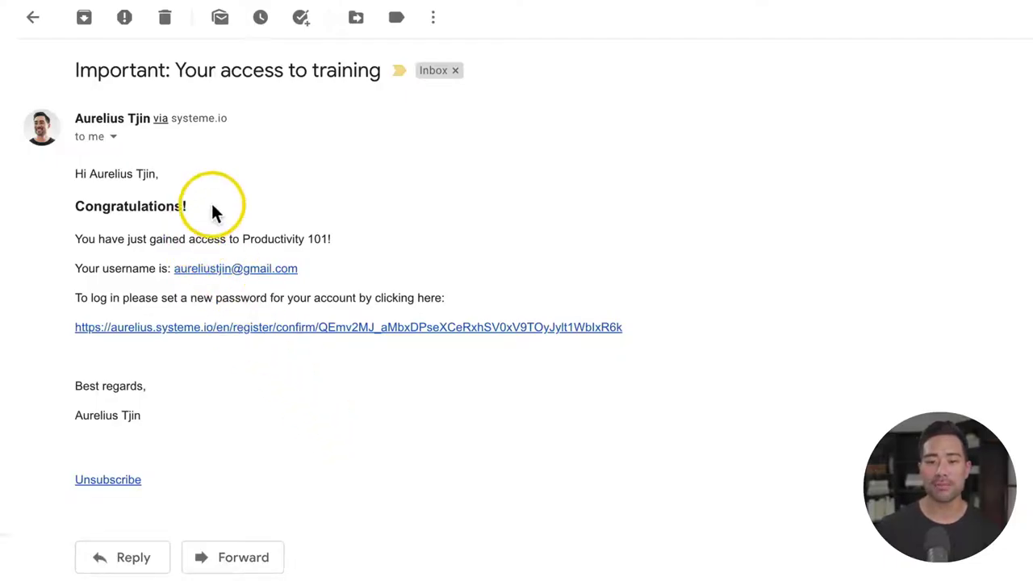
{"action": "left_click", "coordinate": [214, 208]}
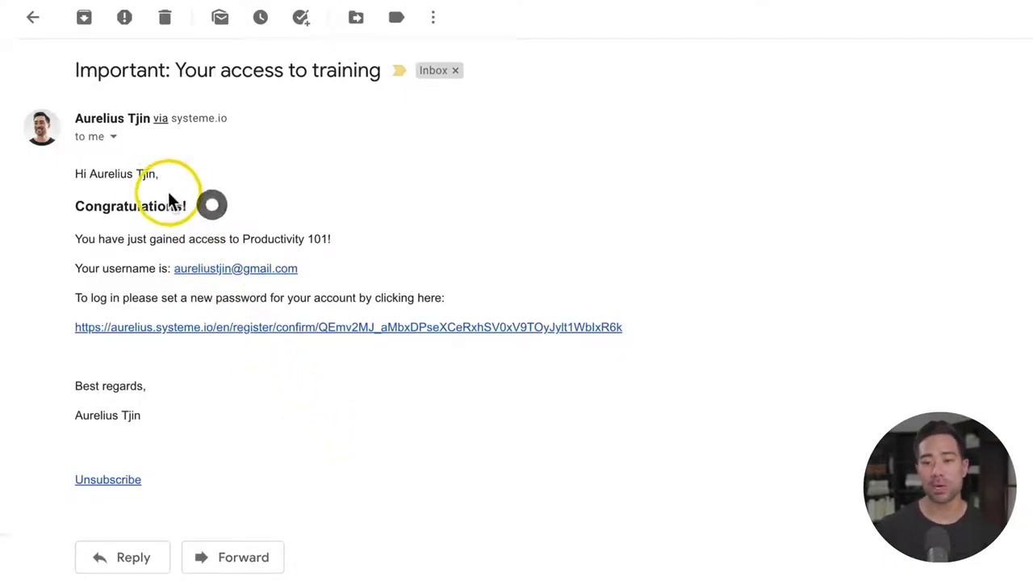
{"action": "left_click", "coordinate": [257, 236]}
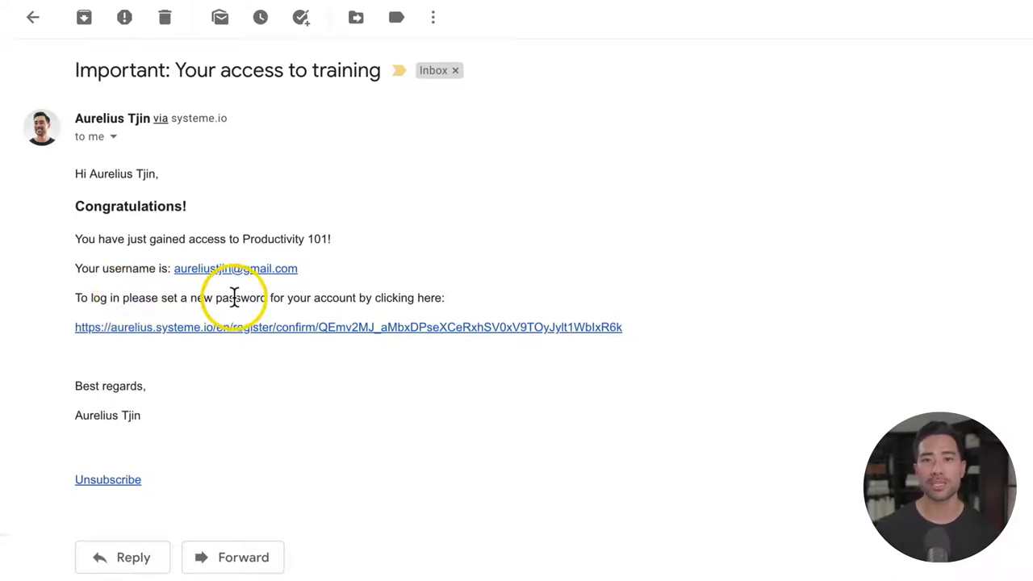
{"action": "left_click", "coordinate": [229, 388]}
{"action": "left_click_drag", "start_coordinate": [151, 430], "coordinate": [89, 171]}
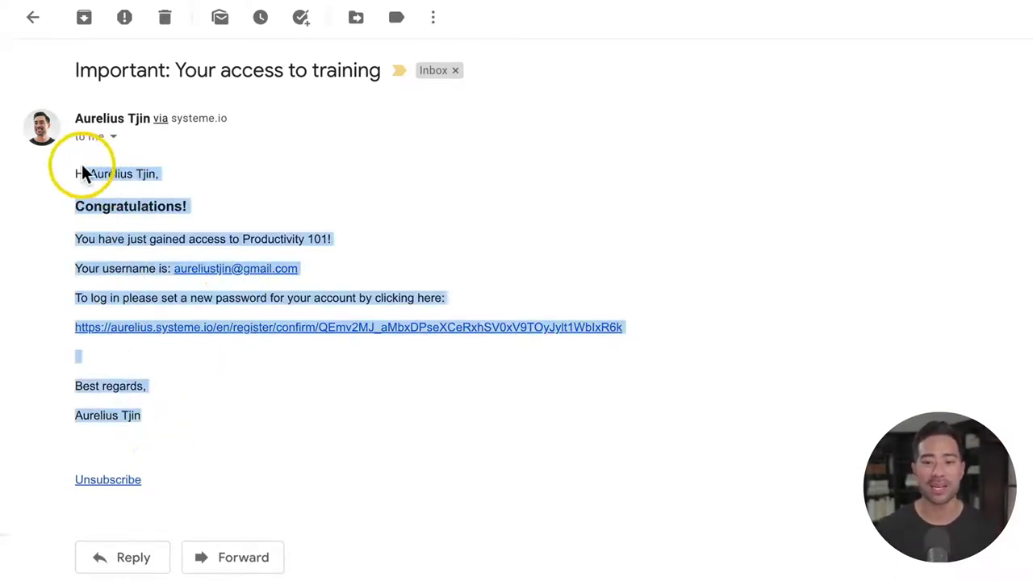
{"action": "left_click", "coordinate": [79, 175]}
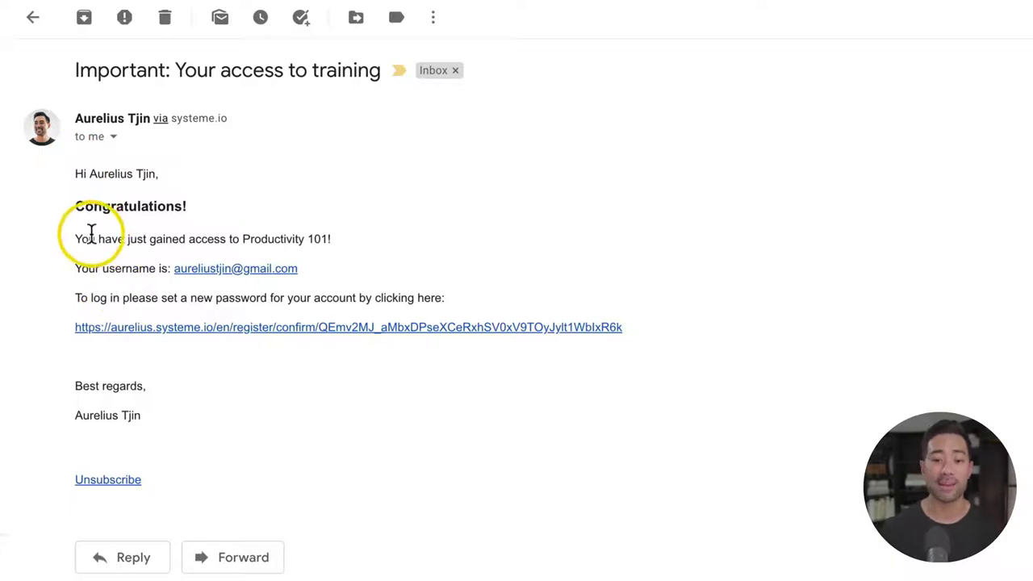
{"action": "left_click_drag", "start_coordinate": [87, 234], "coordinate": [256, 234]}
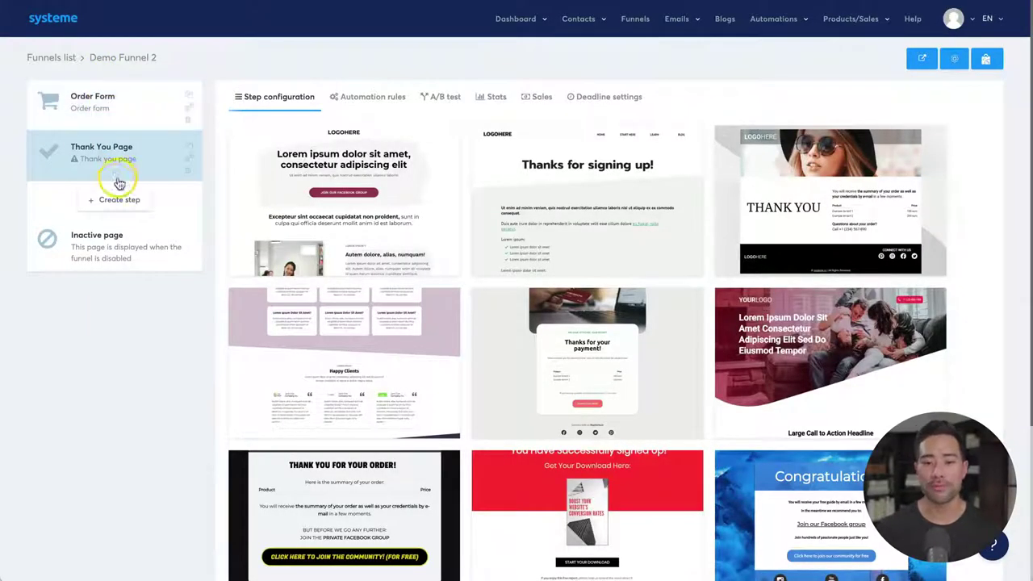
Create a new funnel step named Sales Page with the Sales page type.
{"action": "left_click", "coordinate": [117, 207]}
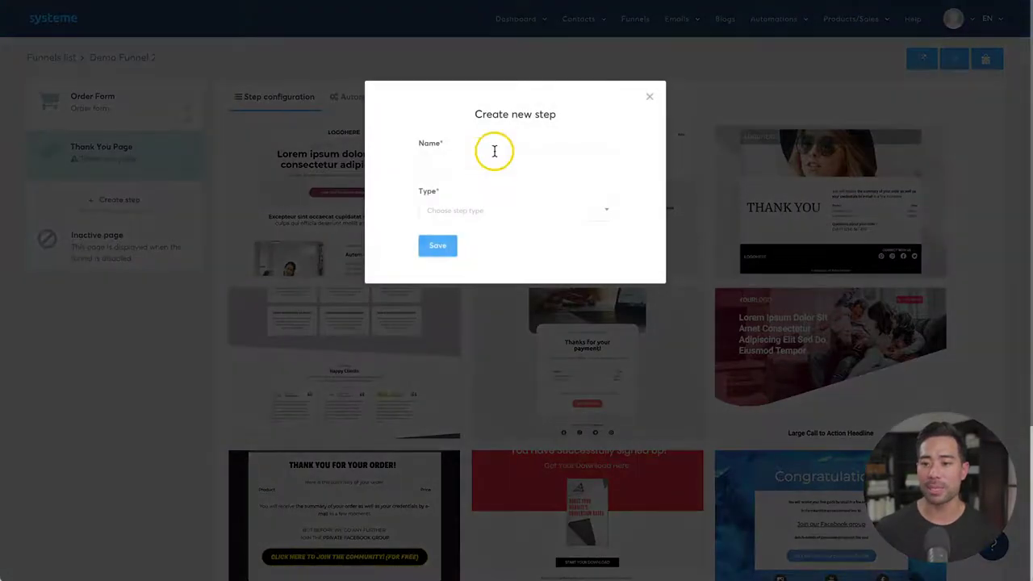
{"action": "left_click", "coordinate": [476, 157]}
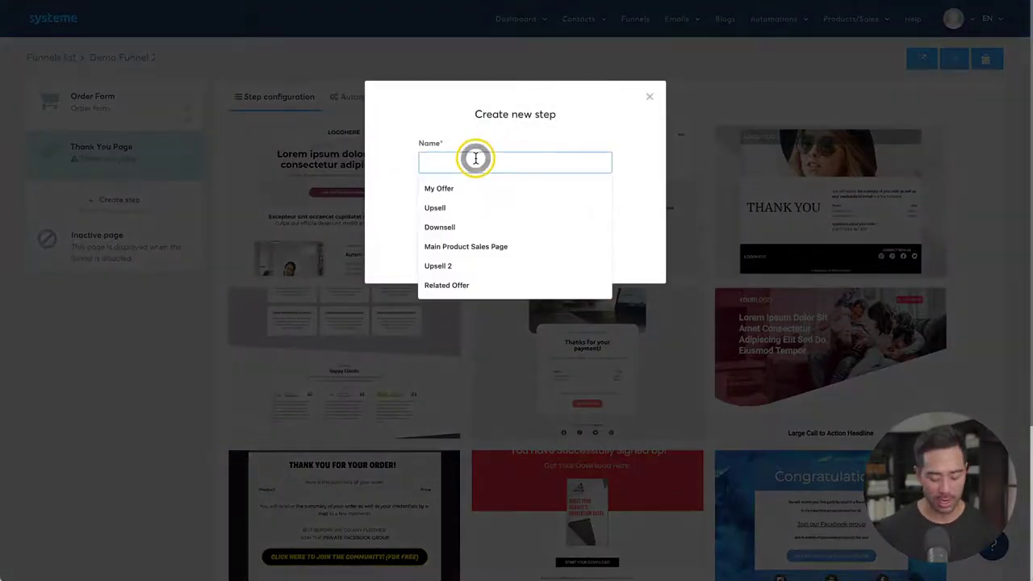
{"action": "type", "text": "Sales Page"}
{"action": "left_click", "coordinate": [477, 206]}
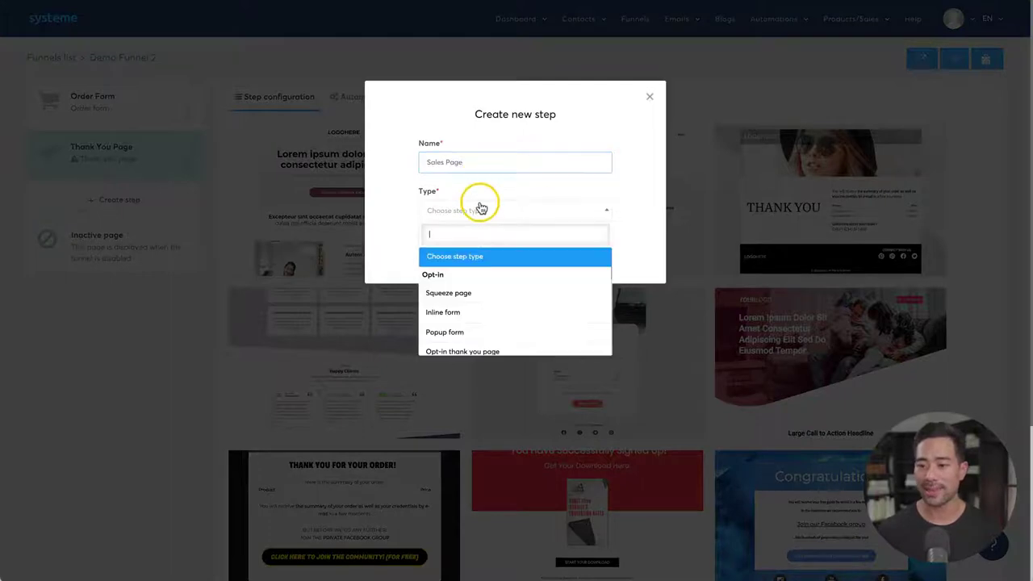
{"action": "scroll", "coordinate": [470, 331], "scroll_direction": "down", "scroll_amount": 2}
{"action": "scroll", "coordinate": [468, 331], "scroll_direction": "down", "scroll_amount": 2}
{"action": "scroll", "coordinate": [468, 332], "scroll_direction": "up", "scroll_amount": 5}
{"action": "scroll", "coordinate": [448, 283], "scroll_direction": "down", "scroll_amount": 1}
{"action": "scroll", "coordinate": [448, 282], "scroll_direction": "down", "scroll_amount": 2}
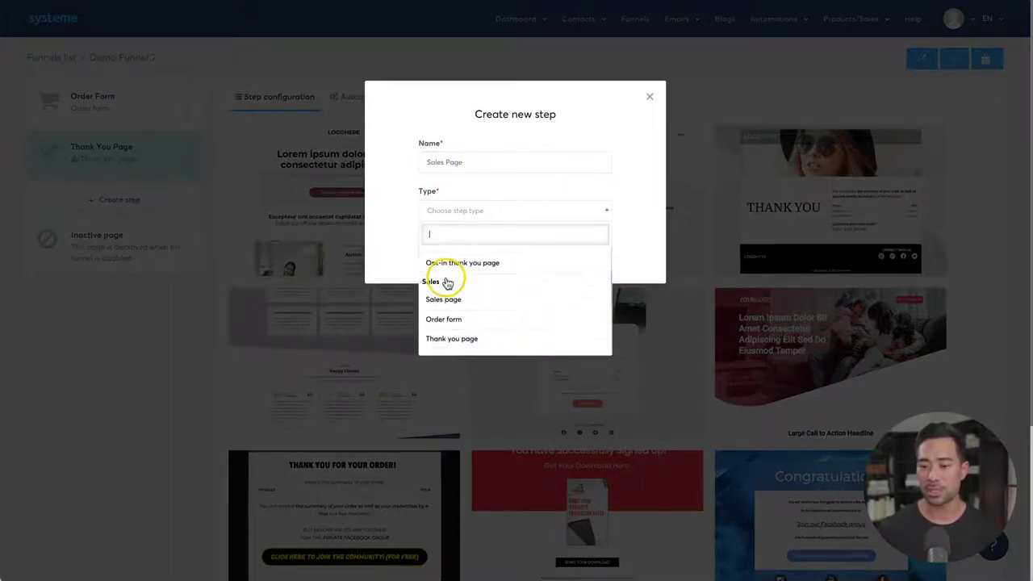
{"action": "left_click", "coordinate": [448, 280]}
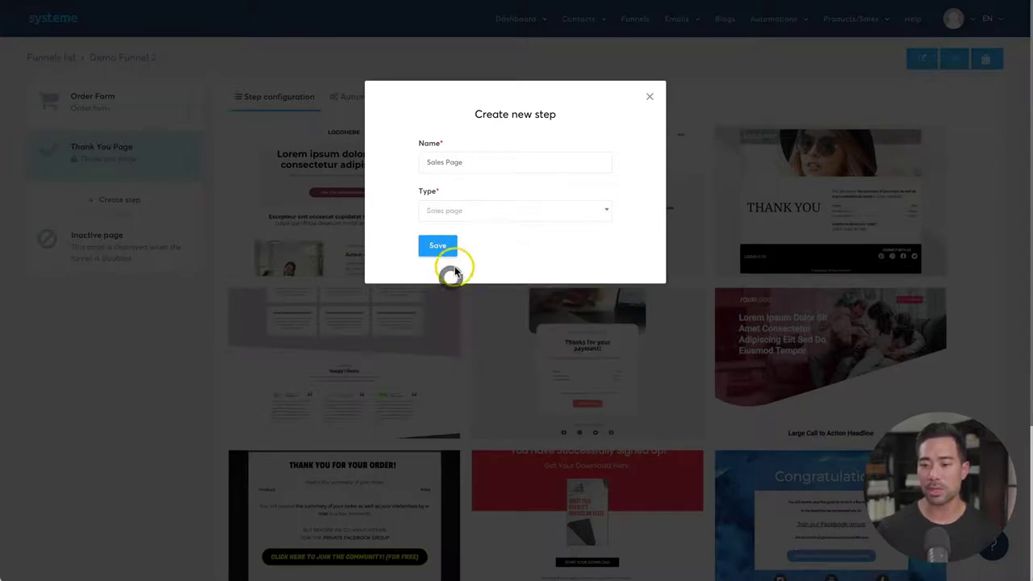
{"action": "left_click", "coordinate": [444, 246]}
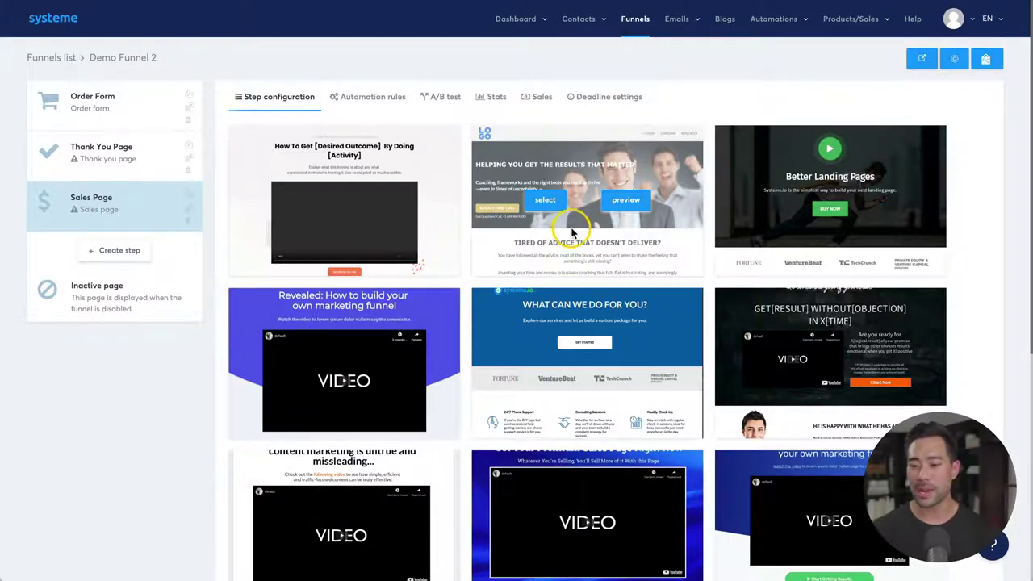
Browse the sales page templates and apply the dark Better Landing Pages template with the Buy Now button.
{"action": "scroll", "coordinate": [605, 271], "scroll_direction": "down", "scroll_amount": 5}
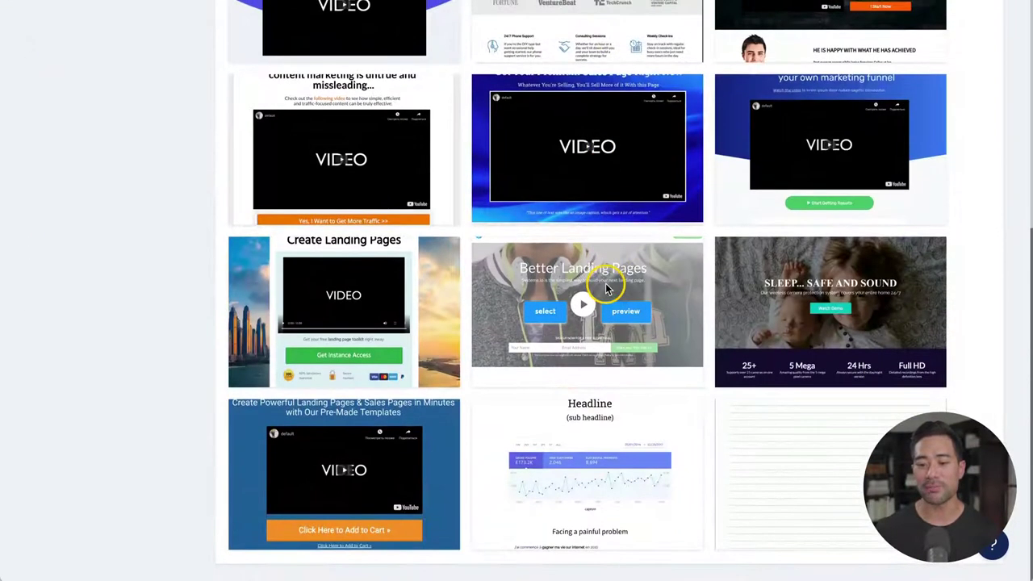
{"action": "scroll", "coordinate": [605, 282], "scroll_direction": "up", "scroll_amount": 5}
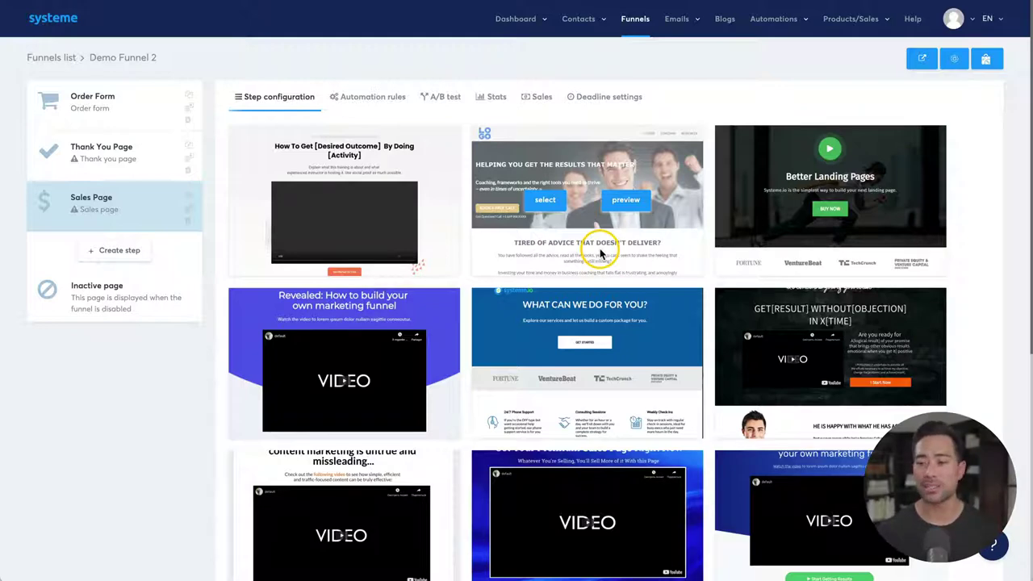
{"action": "mouse_move", "coordinate": [769, 222]}
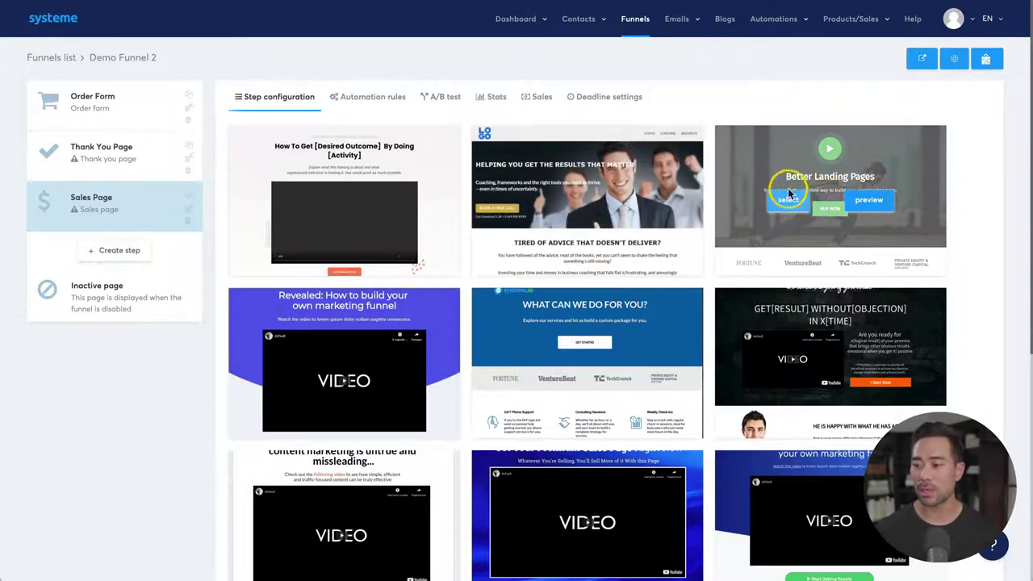
{"action": "left_click", "coordinate": [788, 202]}
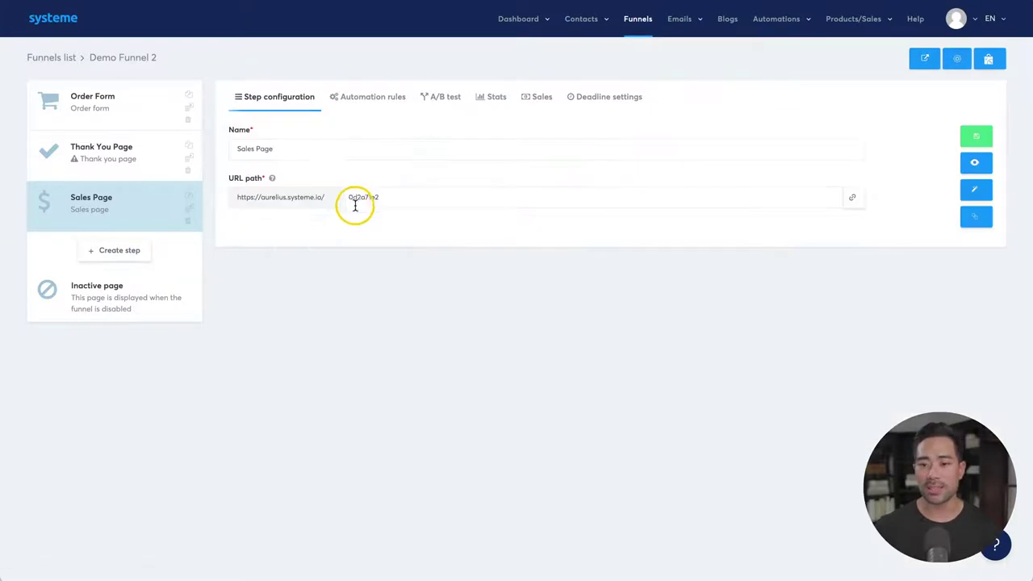
Check the Sales Page step's URL path and open the page in the editor.
{"action": "double_click", "coordinate": [355, 199]}
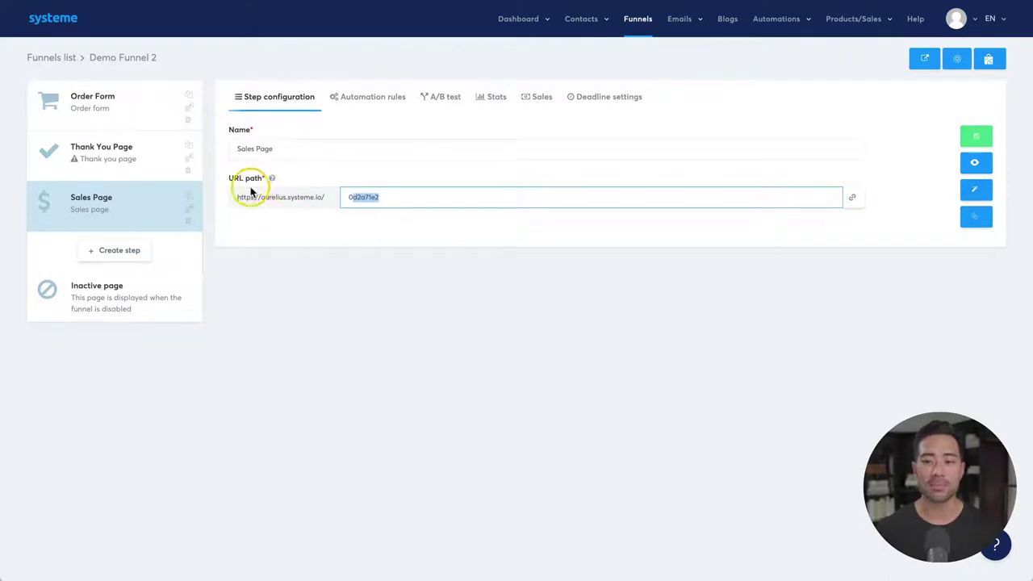
{"action": "left_click", "coordinate": [956, 19]}
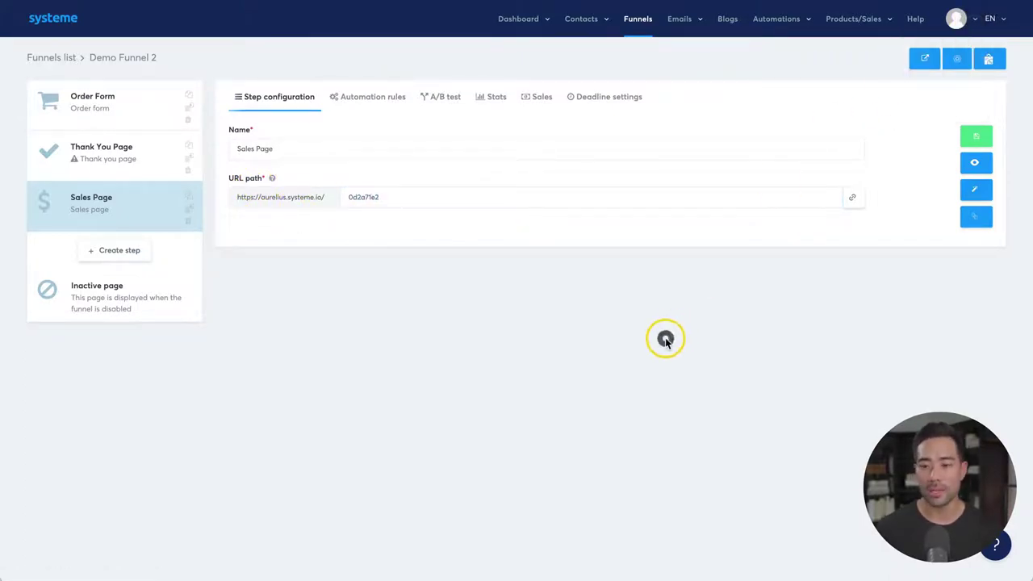
{"action": "left_click", "coordinate": [970, 193]}
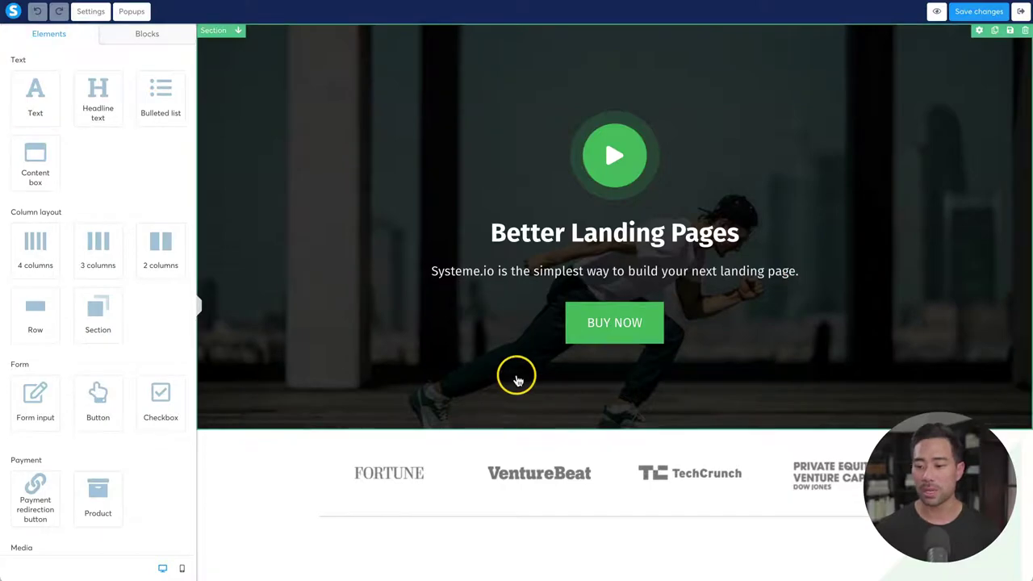
Add a headline text element above the Pricing heading and format it as H1.
{"action": "scroll", "coordinate": [517, 380], "scroll_direction": "down", "scroll_amount": 15}
{"action": "scroll", "coordinate": [517, 380], "scroll_direction": "down", "scroll_amount": 8}
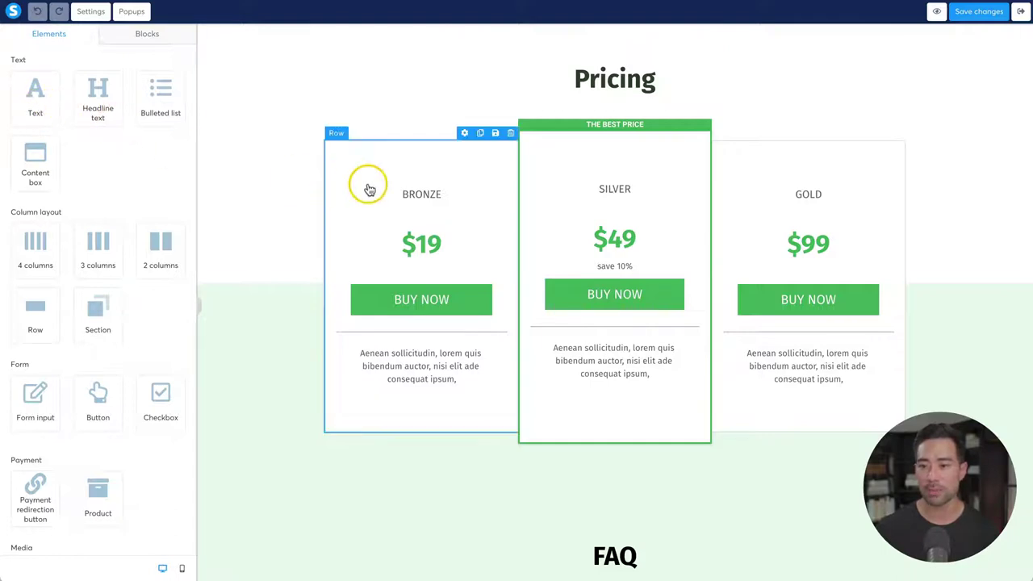
{"action": "scroll", "coordinate": [369, 187], "scroll_direction": "up", "scroll_amount": 2}
{"action": "left_click_drag", "start_coordinate": [96, 103], "coordinate": [621, 202]}
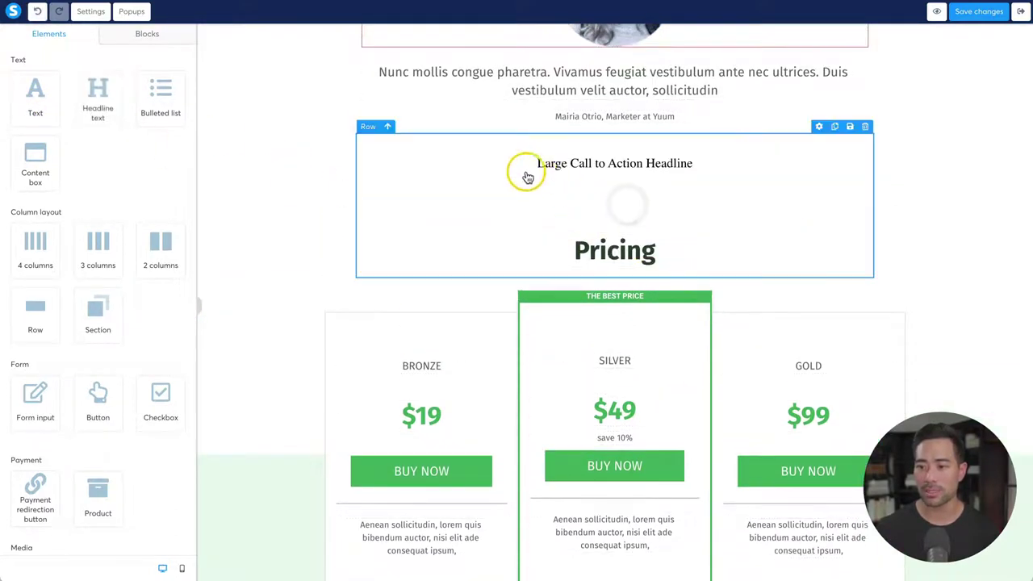
{"action": "left_click", "coordinate": [584, 160]}
{"action": "triple_click", "coordinate": [584, 160]}
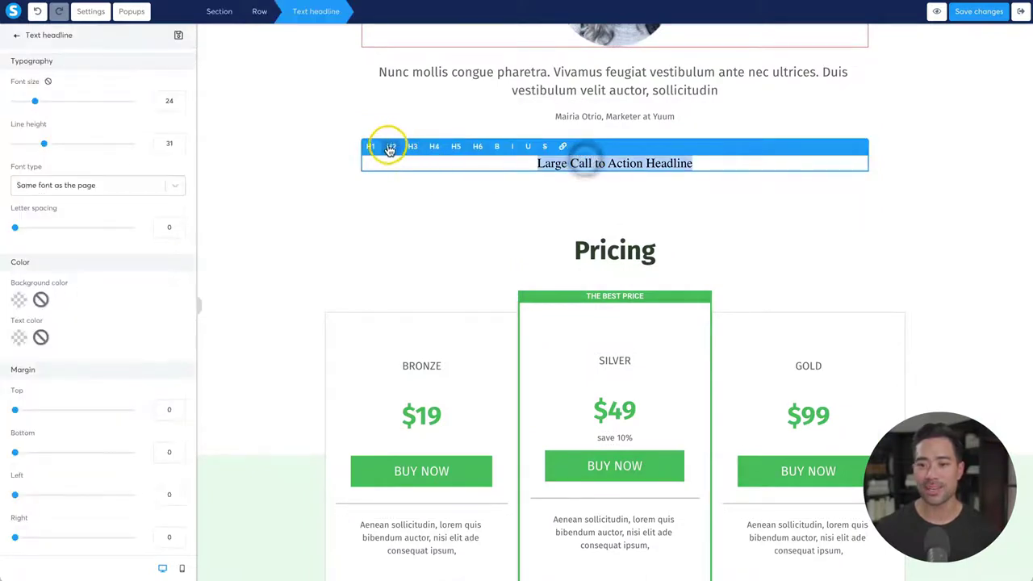
{"action": "left_click", "coordinate": [370, 146]}
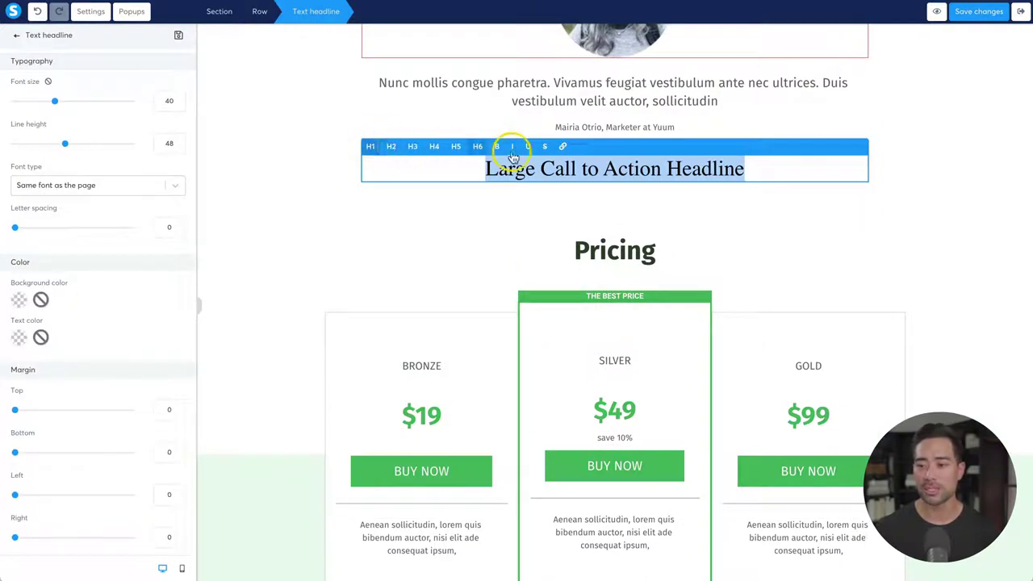
{"action": "key", "text": "Escape"}
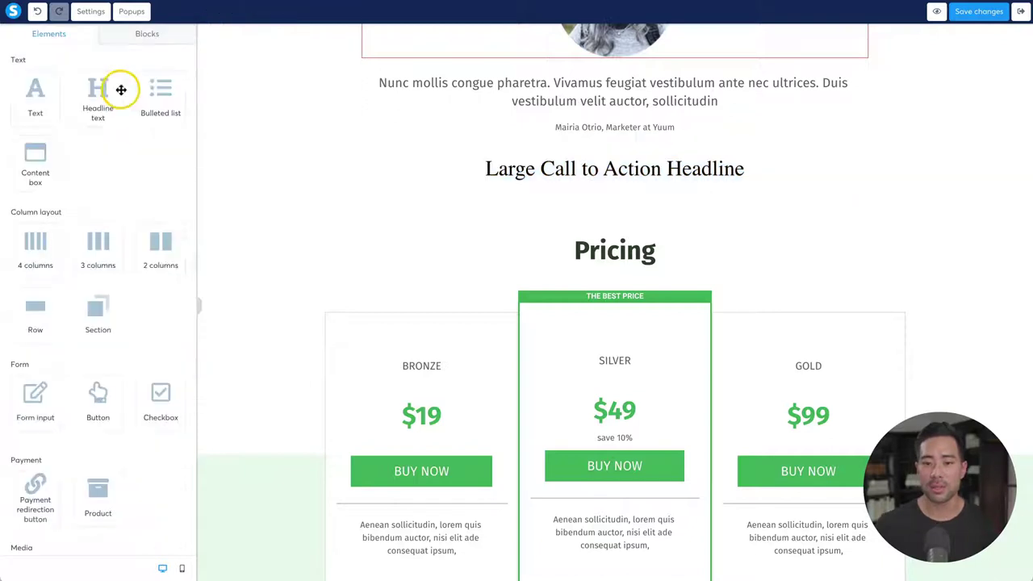
Try the Features block "Four columns of items (Big image, headline and text)" below the page footer, and undo its insertion.
{"action": "left_click", "coordinate": [145, 36]}
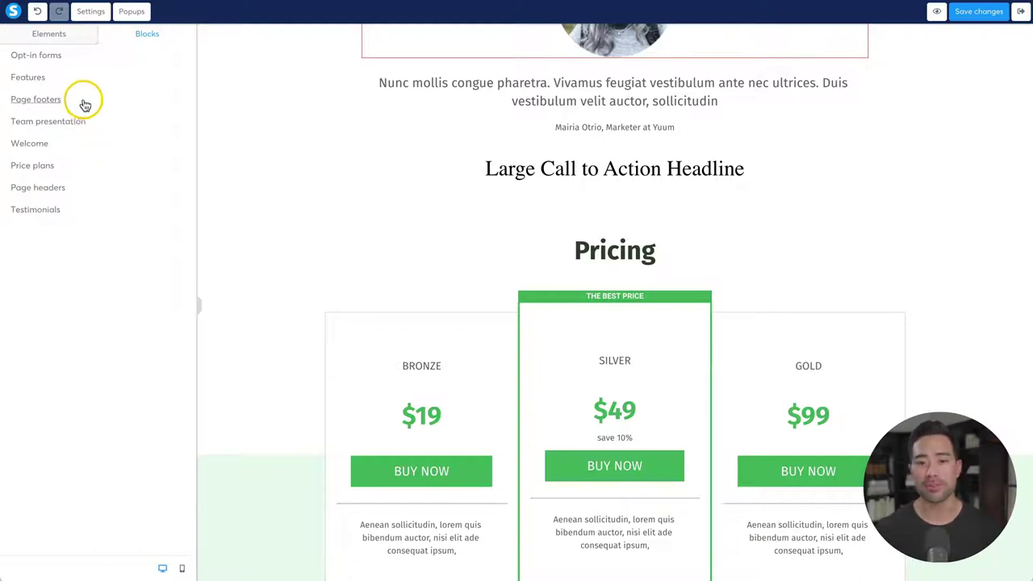
{"action": "left_click", "coordinate": [28, 77]}
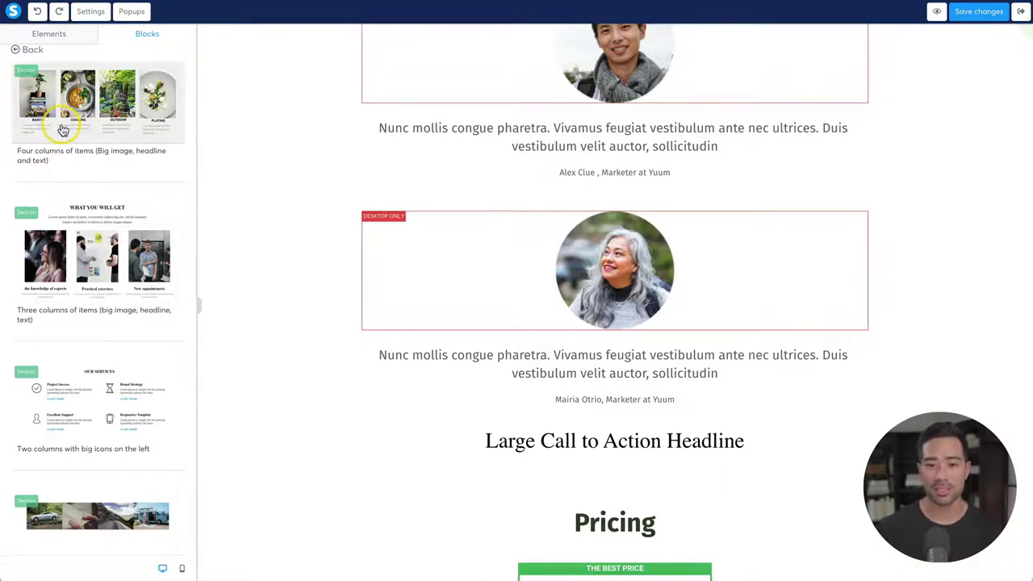
{"action": "left_click_drag", "start_coordinate": [50, 129], "coordinate": [544, 539]}
{"action": "scroll", "coordinate": [546, 533], "scroll_direction": "down", "scroll_amount": 5}
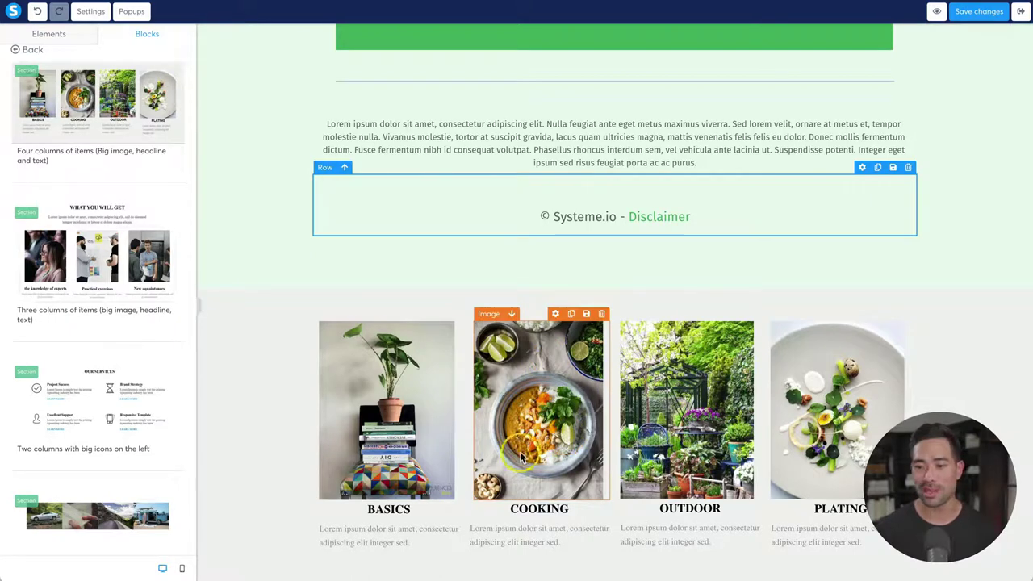
{"action": "left_click", "coordinate": [386, 439]}
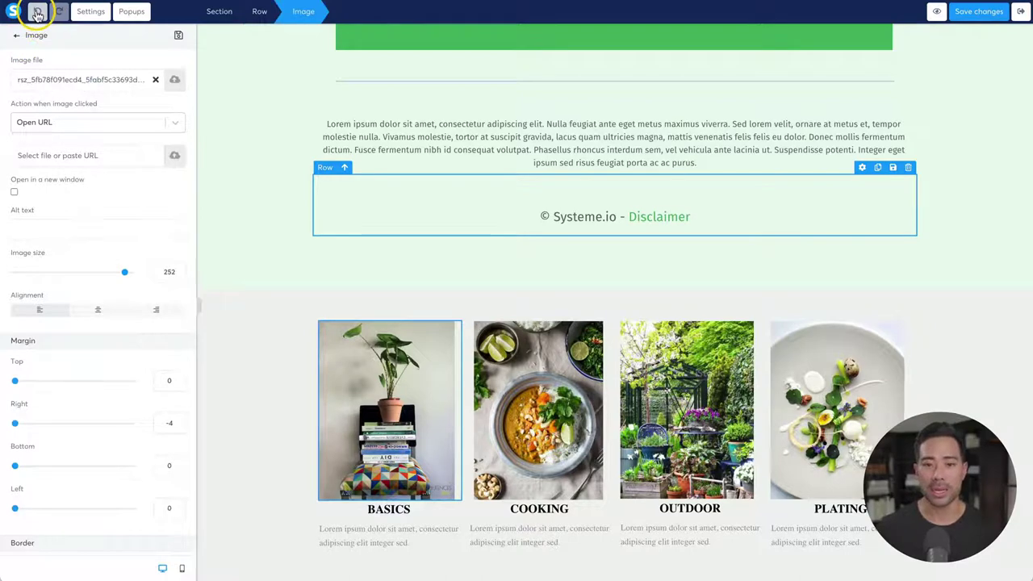
{"action": "left_click", "coordinate": [37, 12]}
{"action": "left_click", "coordinate": [37, 11]}
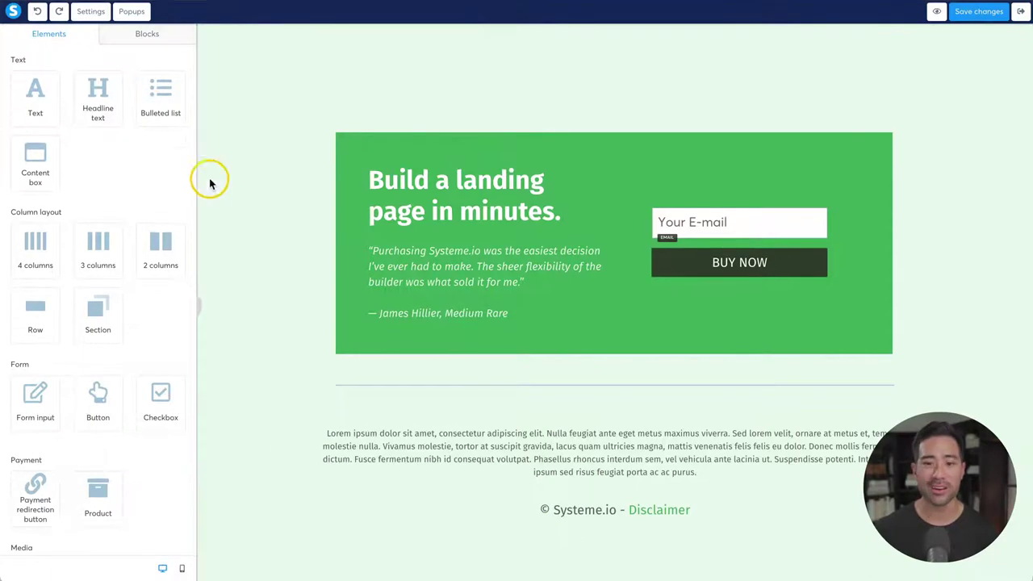
Look through the sales page, its page settings for SEO and tracking code, and its popups.
{"action": "scroll", "coordinate": [261, 185], "scroll_direction": "down", "scroll_amount": 15}
{"action": "scroll", "coordinate": [260, 186], "scroll_direction": "up", "scroll_amount": 20}
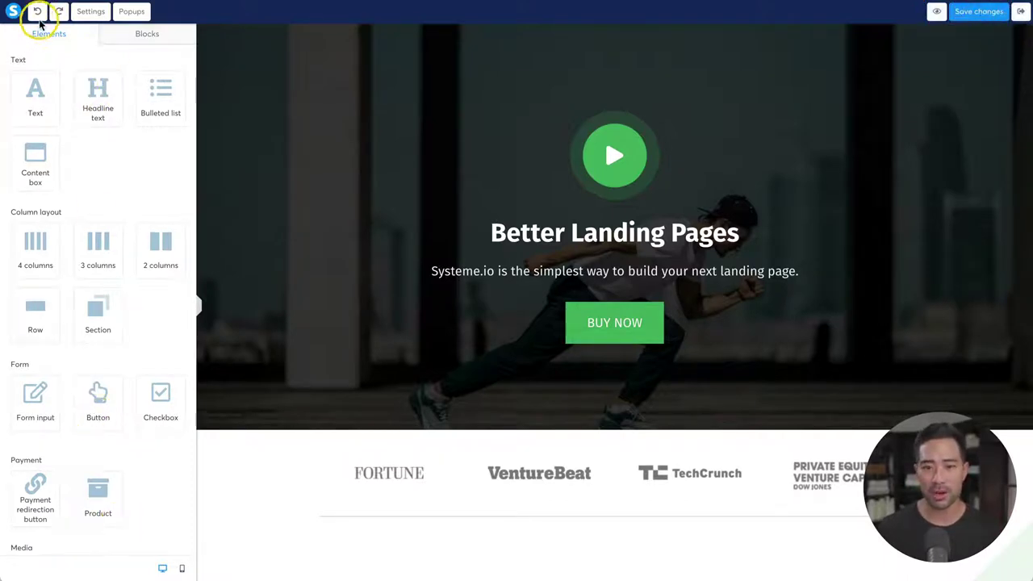
{"action": "left_click", "coordinate": [96, 14]}
{"action": "scroll", "coordinate": [106, 197], "scroll_direction": "down", "scroll_amount": 10}
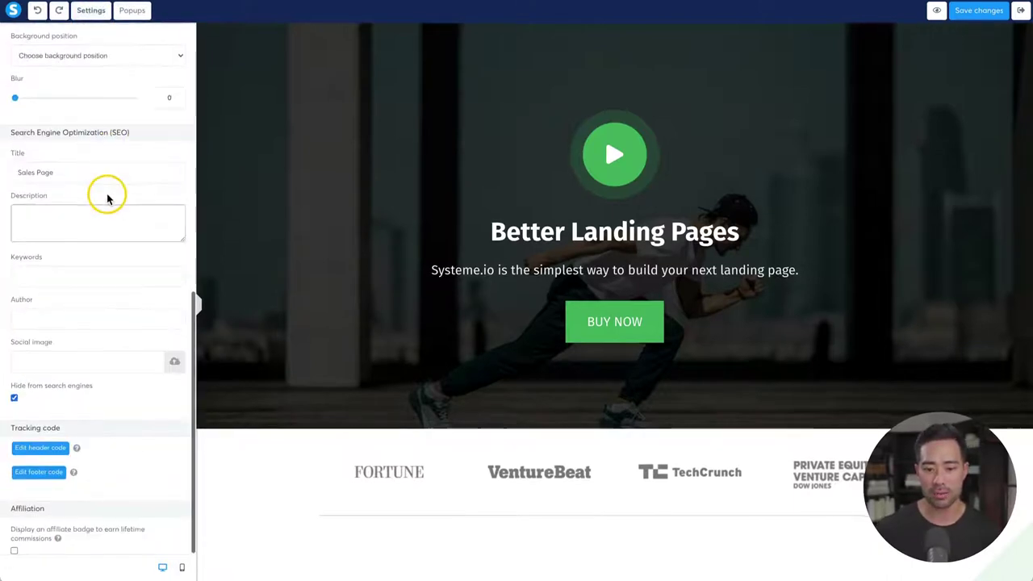
{"action": "left_click", "coordinate": [133, 12]}
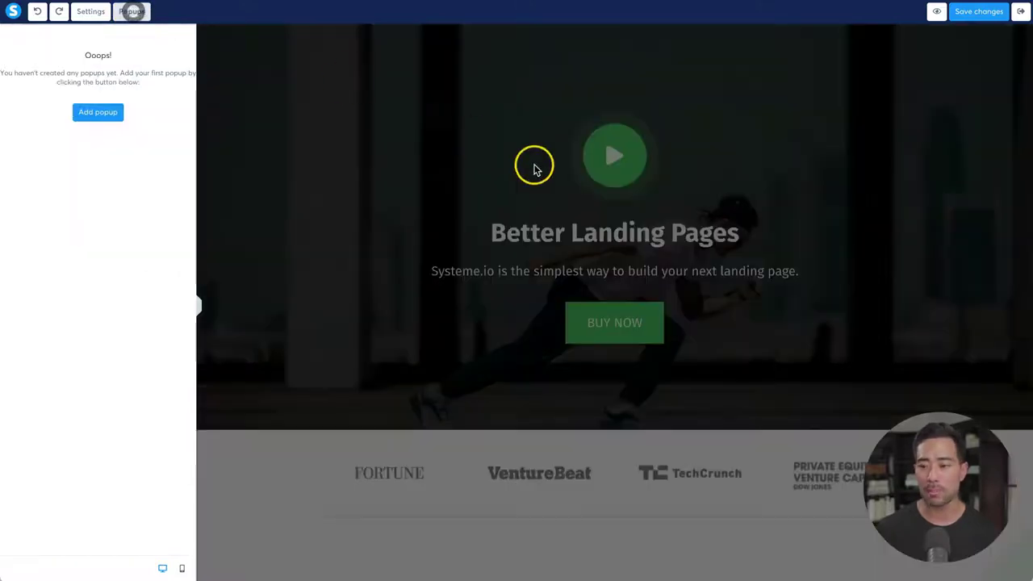
{"action": "left_click", "coordinate": [87, 13]}
{"action": "scroll", "coordinate": [89, 452], "scroll_direction": "down", "scroll_amount": 6}
{"action": "scroll", "coordinate": [91, 458], "scroll_direction": "down", "scroll_amount": 6}
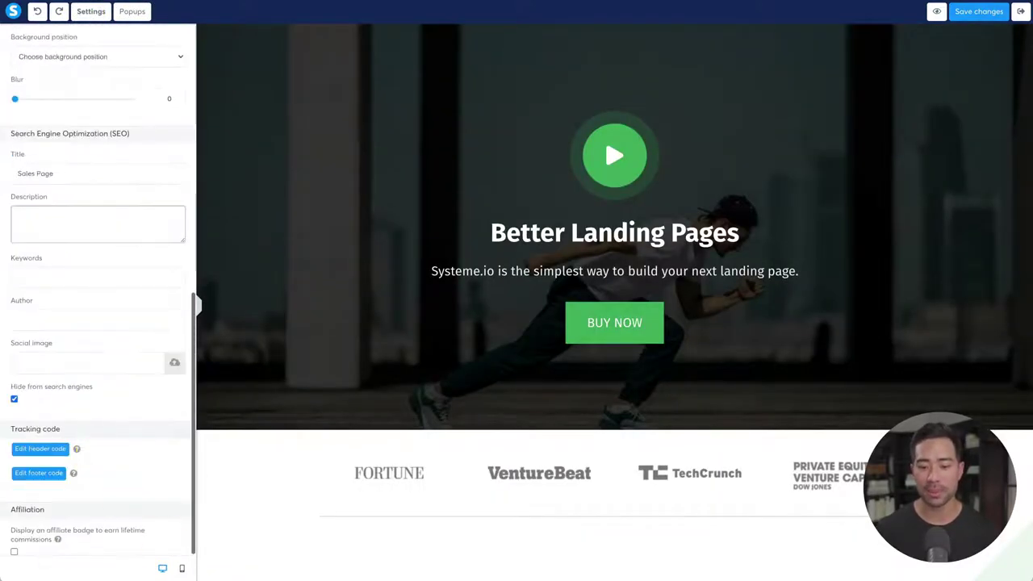
Compare the desktop and mobile views of the sales page, ending on mobile, and look over the page settings.
{"action": "left_click", "coordinate": [179, 569]}
{"action": "left_click", "coordinate": [162, 568]}
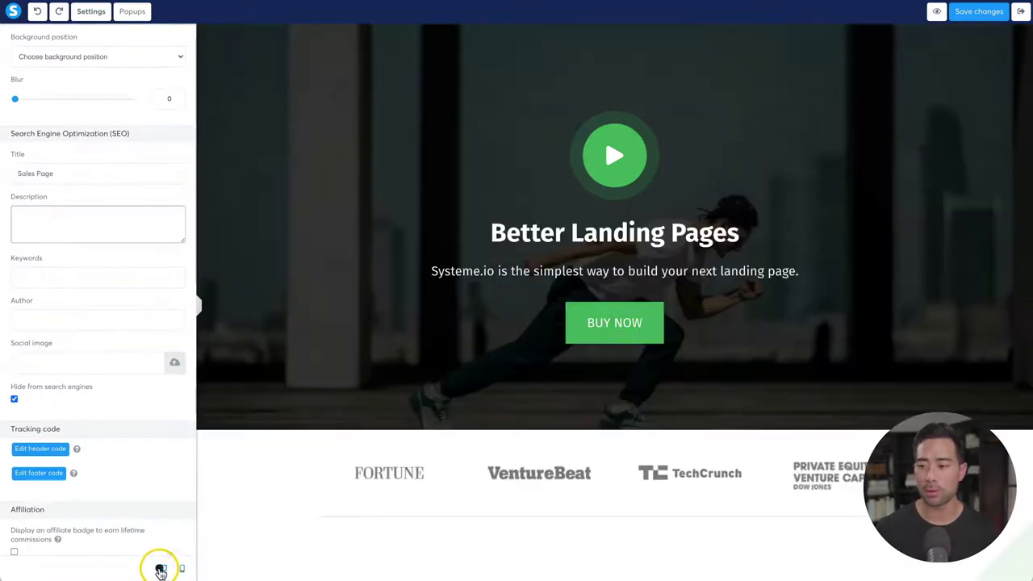
{"action": "left_click", "coordinate": [181, 569]}
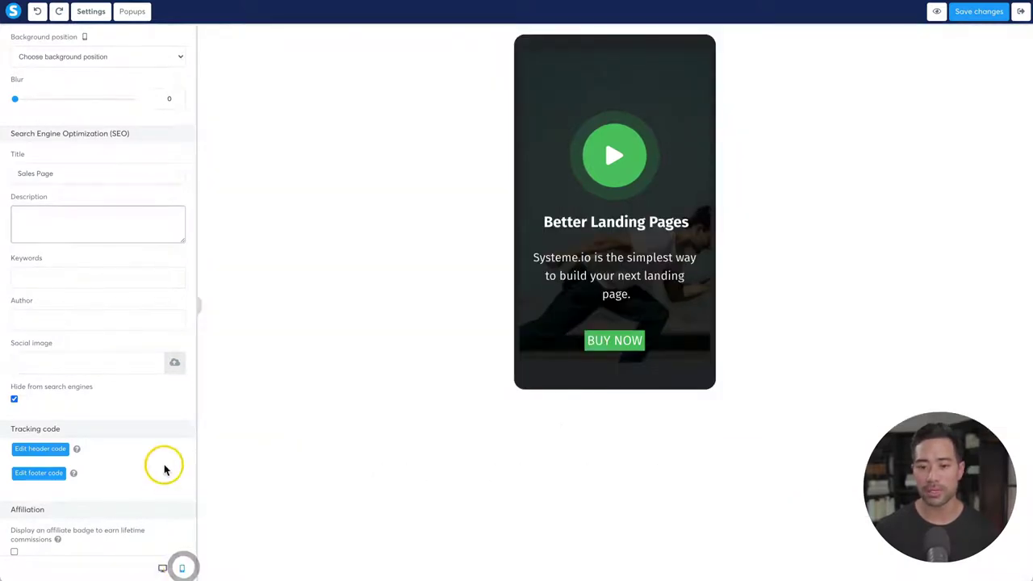
{"action": "scroll", "coordinate": [164, 465], "scroll_direction": "up", "scroll_amount": 15}
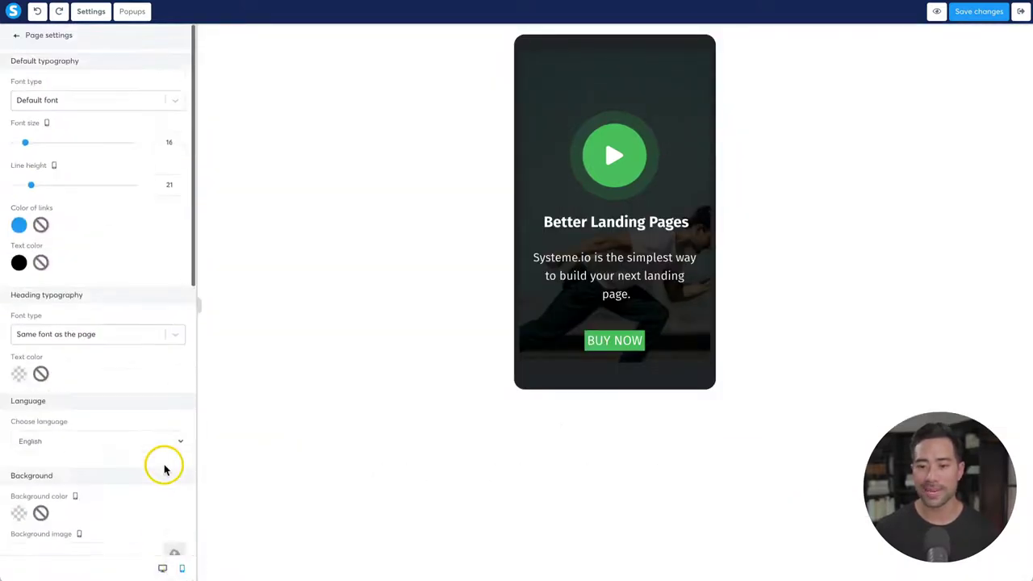
Close the page settings, save the sales page's changes and exit the editor.
{"action": "left_click", "coordinate": [17, 34]}
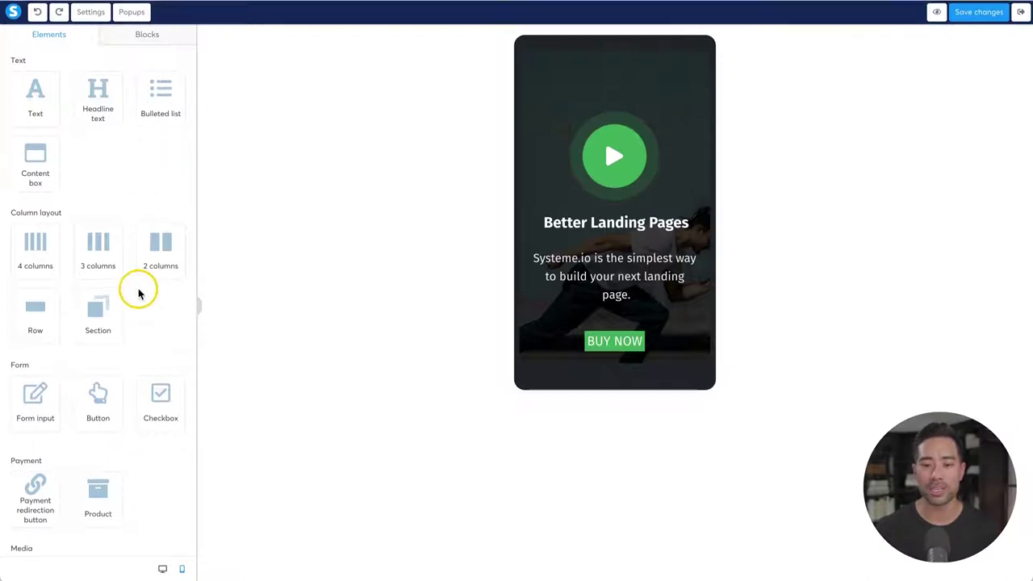
{"action": "left_click", "coordinate": [977, 12]}
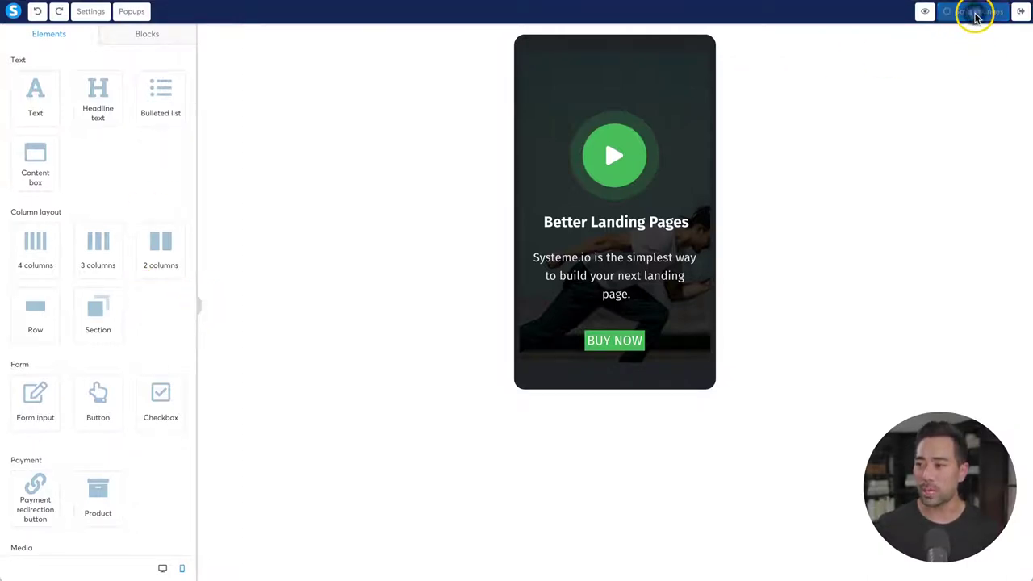
{"action": "left_click", "coordinate": [1019, 14]}
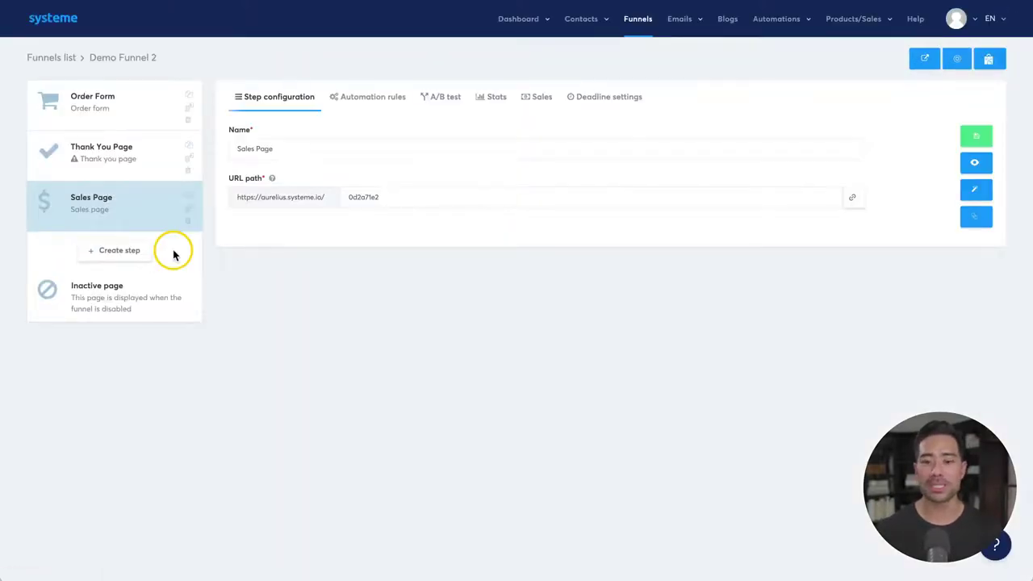
Move the Sales Page step above the Order Form step and reopen the sales page in the editor.
{"action": "left_click_drag", "start_coordinate": [127, 207], "coordinate": [126, 109]}
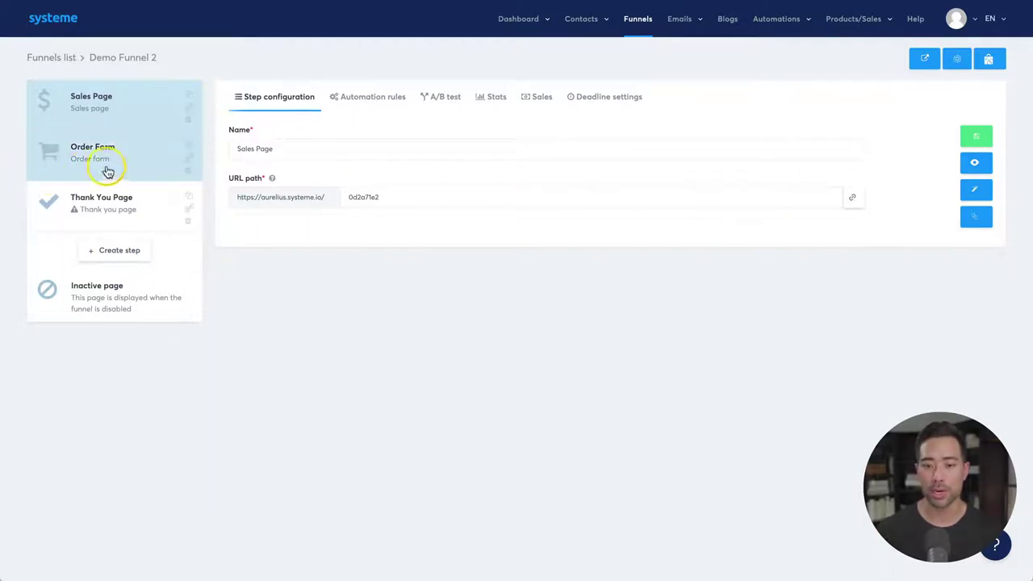
{"action": "left_click", "coordinate": [976, 195]}
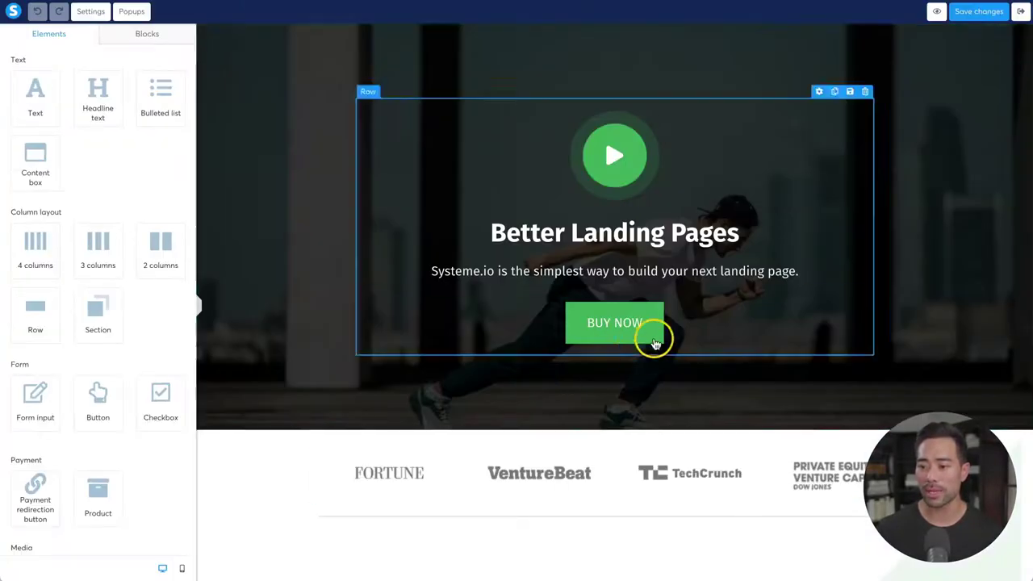
Set the BUY NOW button's action to Next step URL, then save the sales page and exit the editor.
{"action": "left_click", "coordinate": [618, 323]}
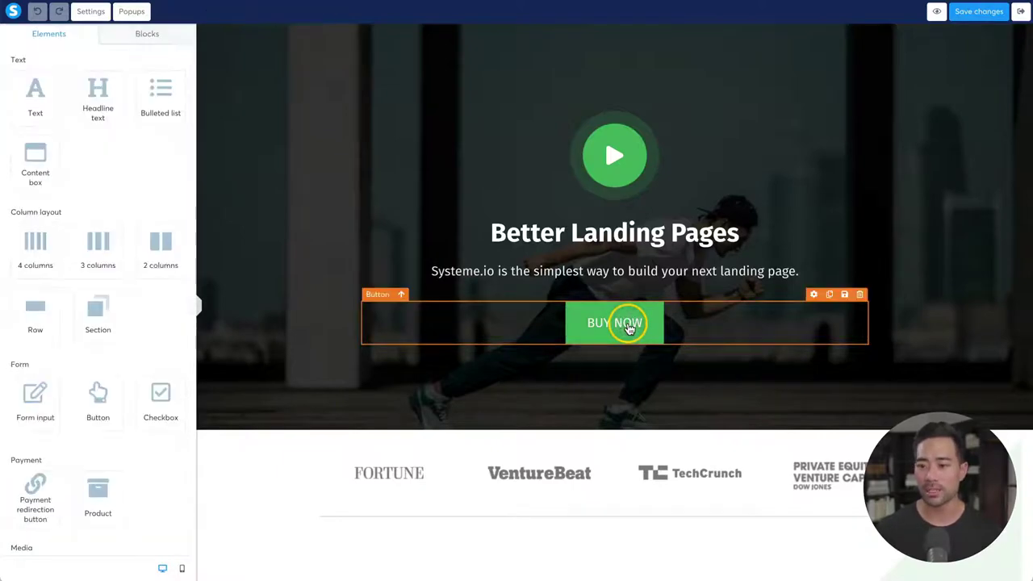
{"action": "left_click", "coordinate": [629, 327]}
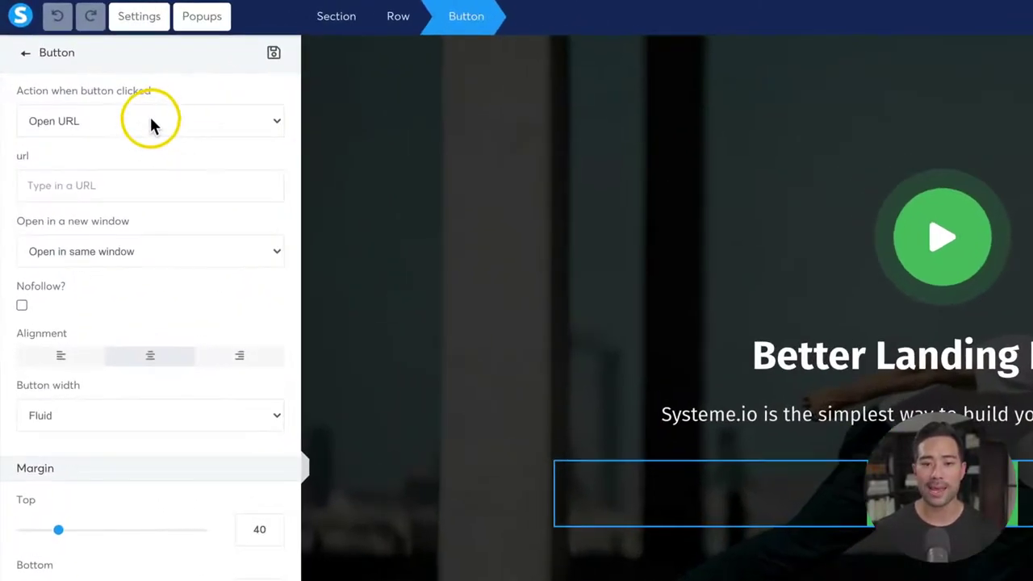
{"action": "left_click", "coordinate": [98, 80]}
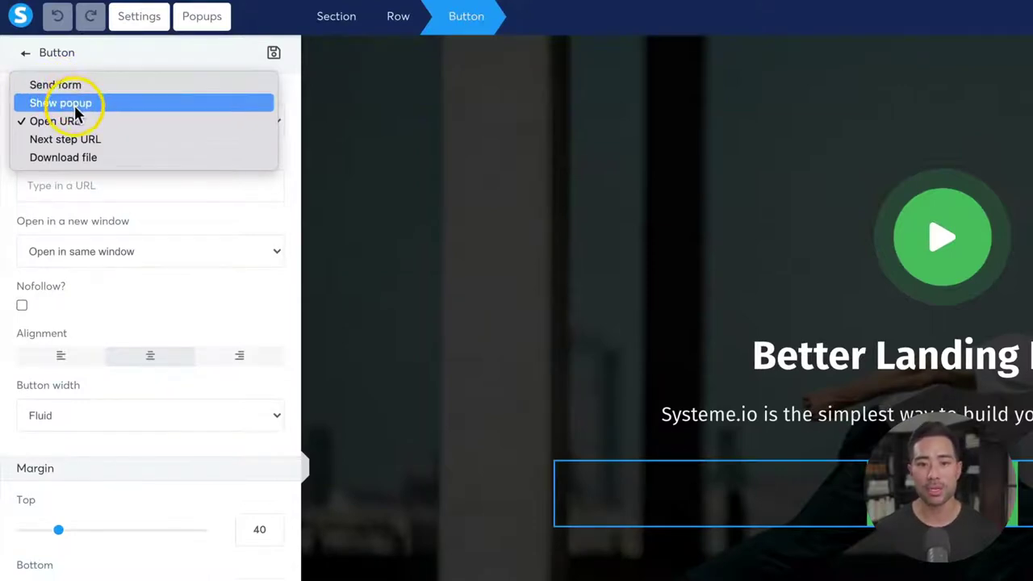
{"action": "left_click", "coordinate": [95, 145]}
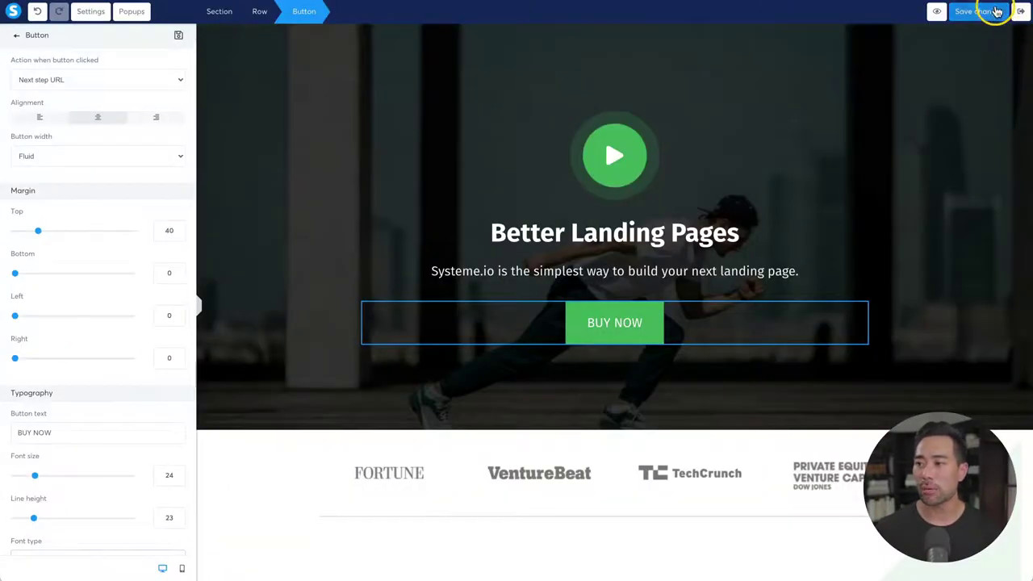
{"action": "left_click", "coordinate": [992, 10]}
{"action": "left_click", "coordinate": [1020, 12]}
Preview the sales page, follow its BUY NOW button and look over the order form page.
{"action": "left_click", "coordinate": [976, 165]}
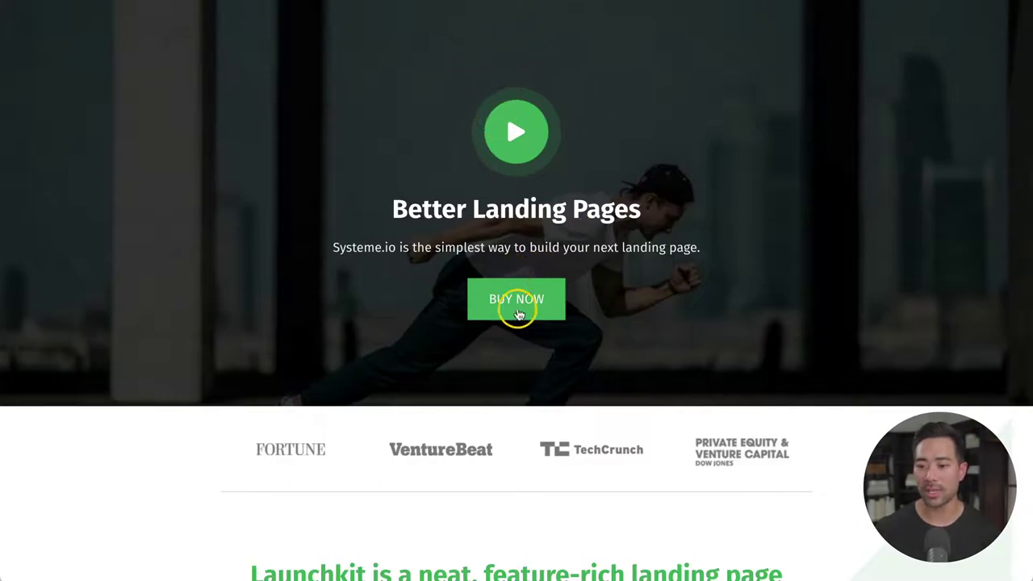
{"action": "left_click", "coordinate": [516, 310]}
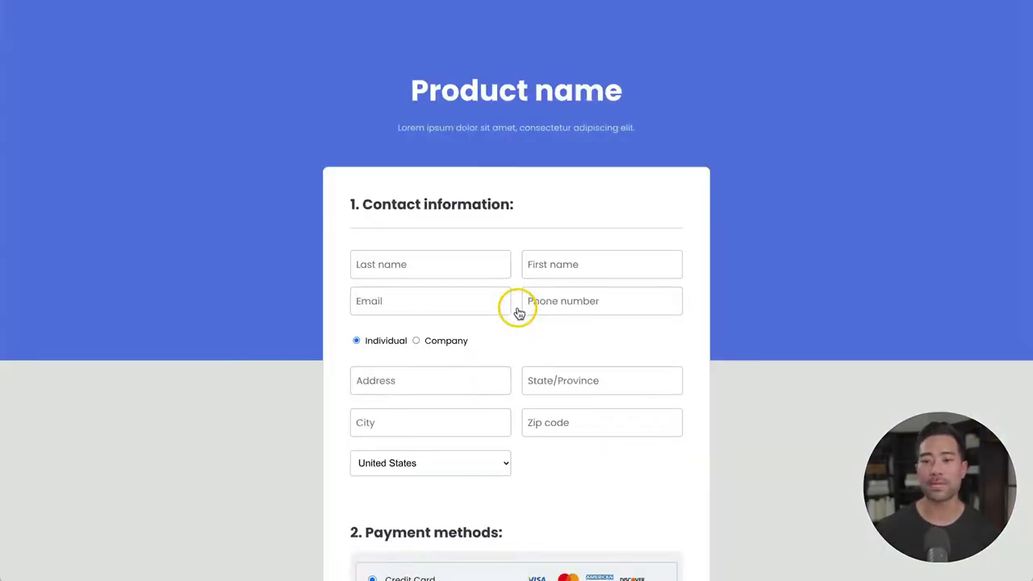
{"action": "scroll", "coordinate": [656, 369], "scroll_direction": "down", "scroll_amount": 5}
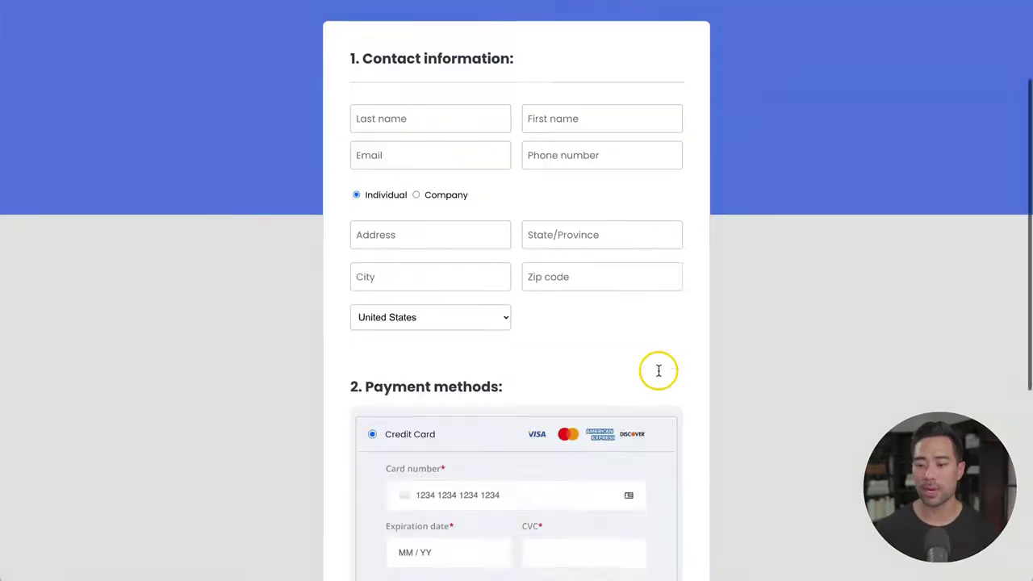
{"action": "scroll", "coordinate": [657, 369], "scroll_direction": "up", "scroll_amount": 5}
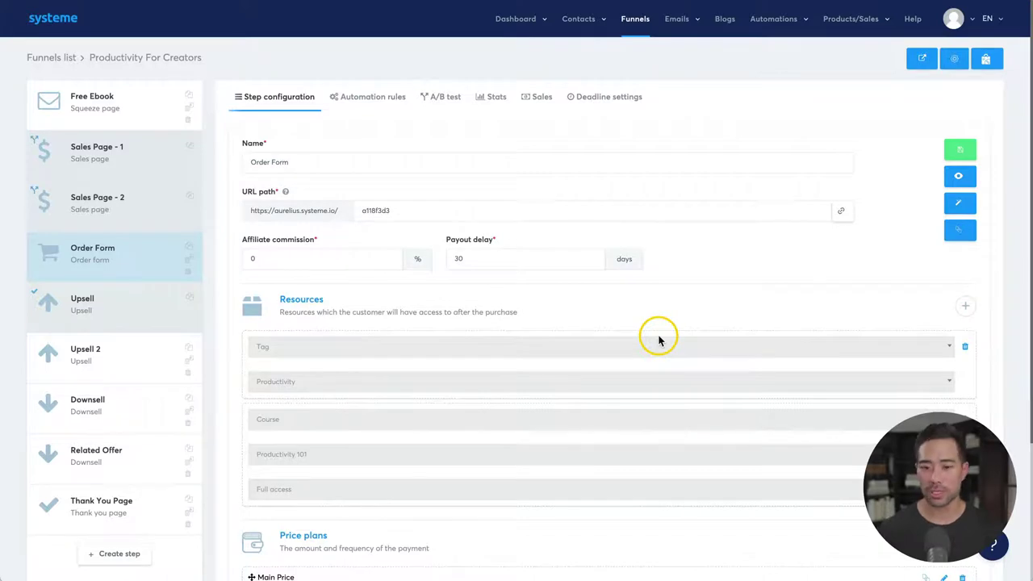
Add the One shot price plan "Main Price - Test" of 1.00 USD to the Order Form step.
{"action": "left_click", "coordinate": [99, 271]}
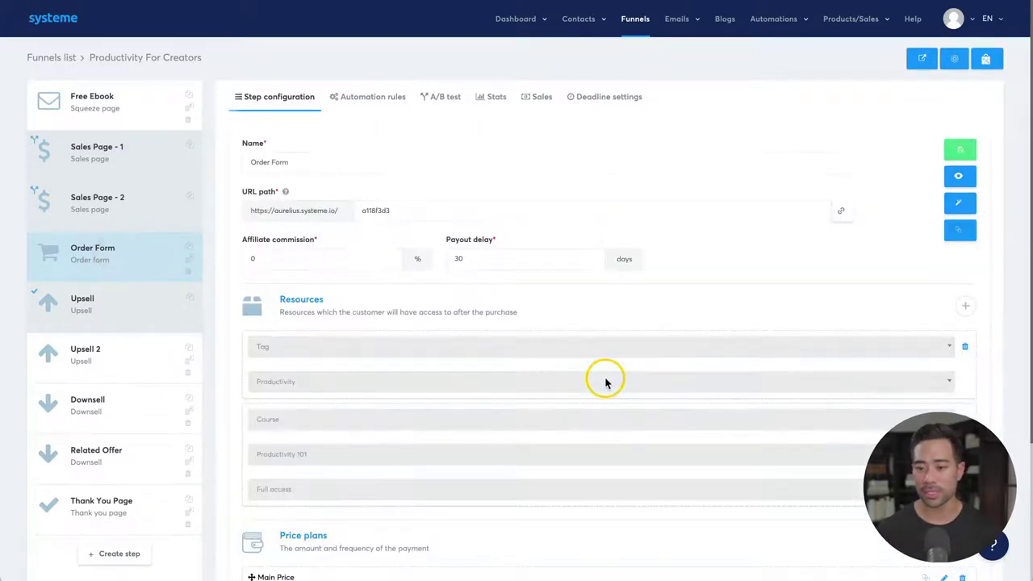
{"action": "scroll", "coordinate": [605, 381], "scroll_direction": "down", "scroll_amount": 1}
{"action": "scroll", "coordinate": [606, 381], "scroll_direction": "down", "scroll_amount": 1}
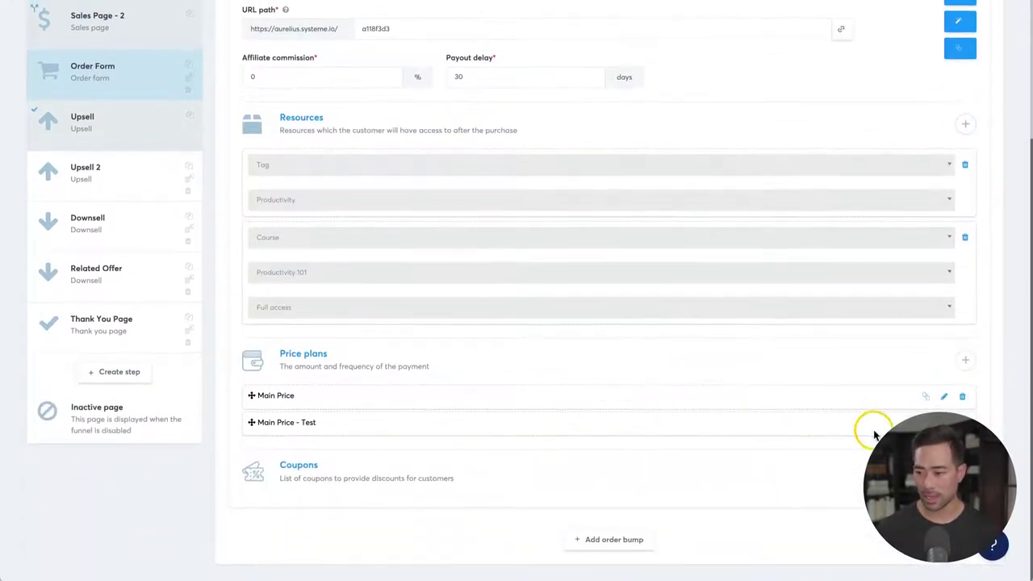
{"action": "left_click", "coordinate": [965, 360]}
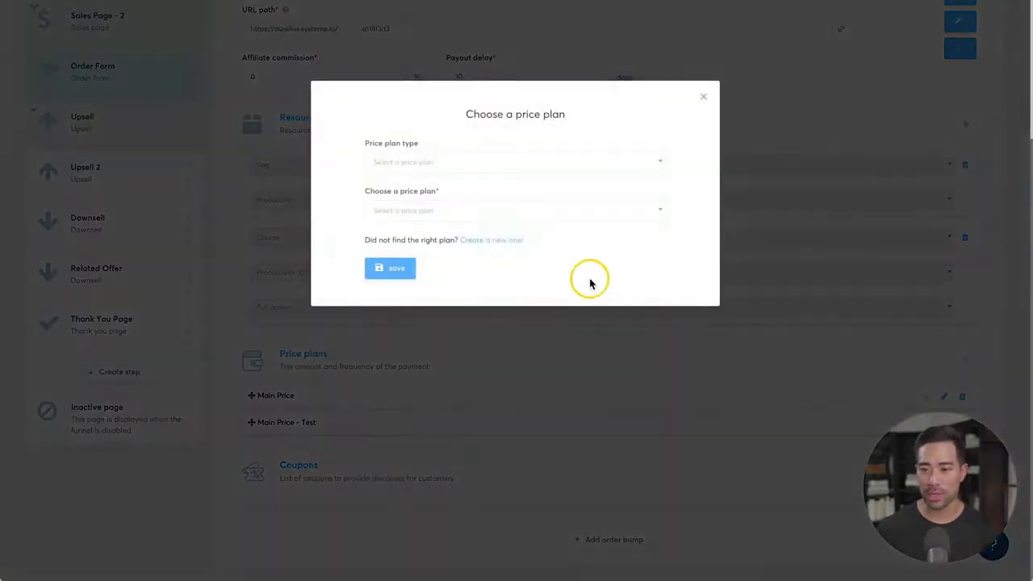
{"action": "left_click", "coordinate": [440, 165]}
{"action": "left_click", "coordinate": [408, 201]}
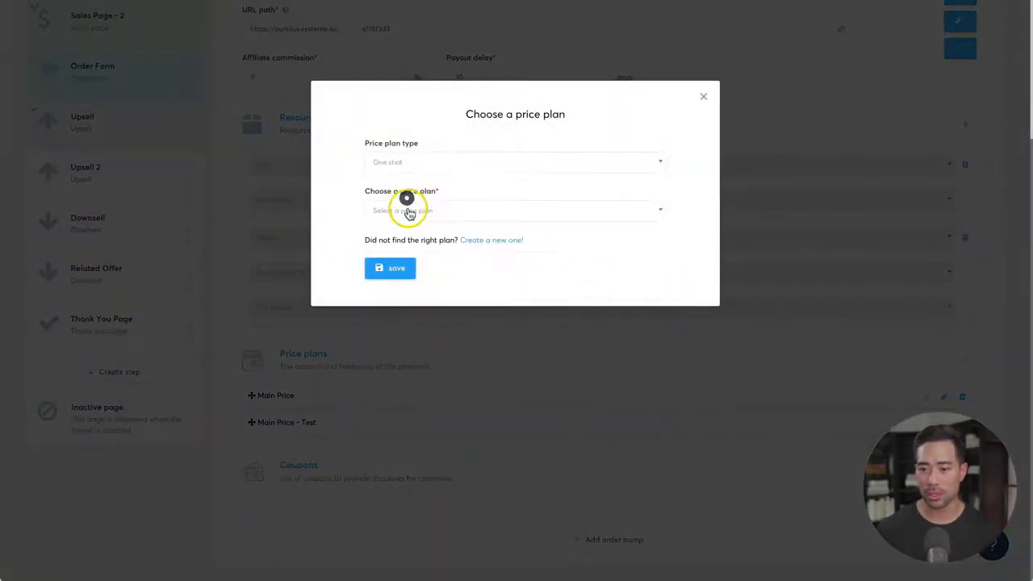
{"action": "left_click", "coordinate": [410, 211]}
{"action": "left_click", "coordinate": [455, 248]}
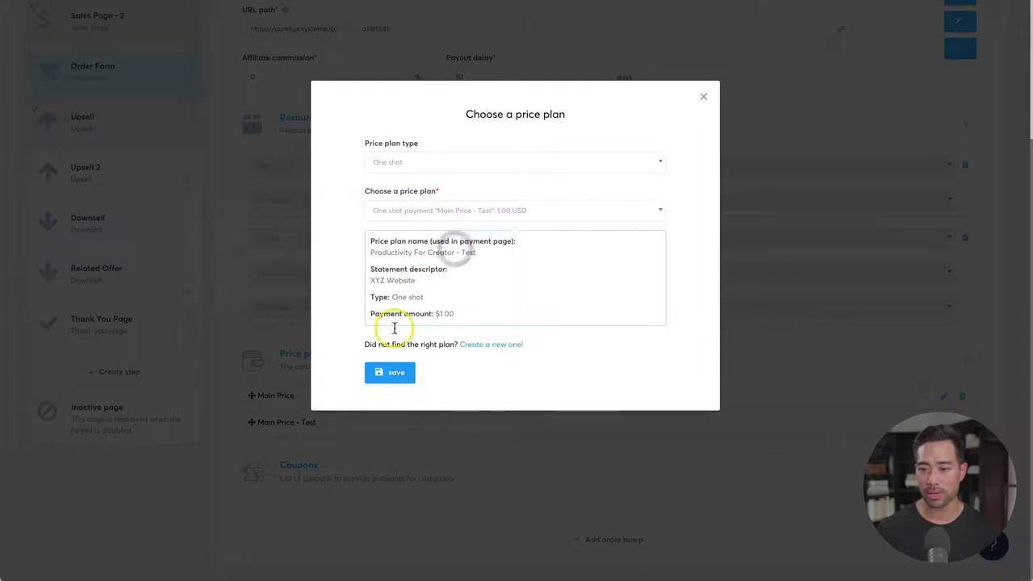
{"action": "left_click", "coordinate": [384, 378]}
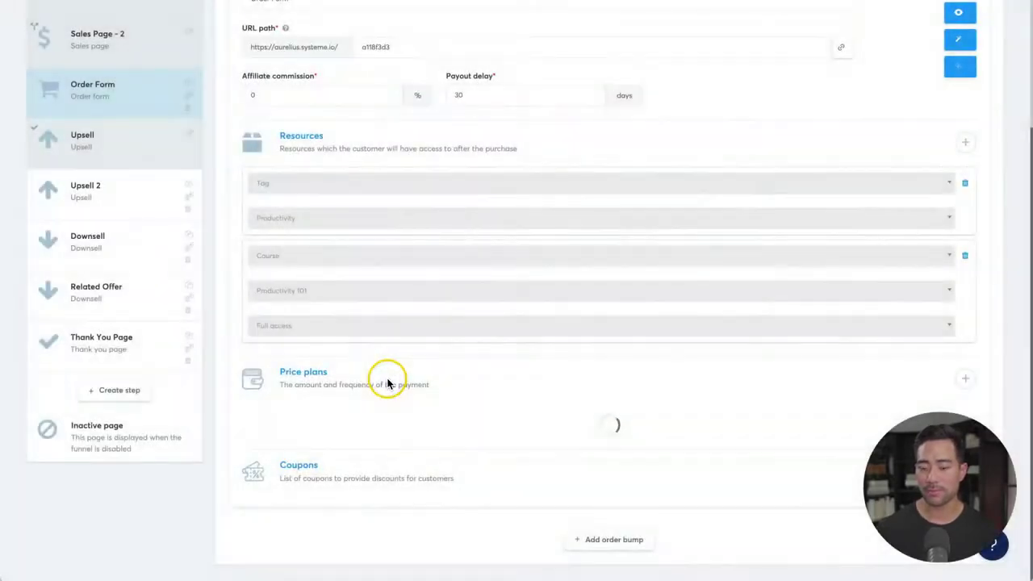
Check the Order Form step's automation rules, return to its step configuration and save the funnel step.
{"action": "scroll", "coordinate": [456, 438], "scroll_direction": "up", "scroll_amount": 1}
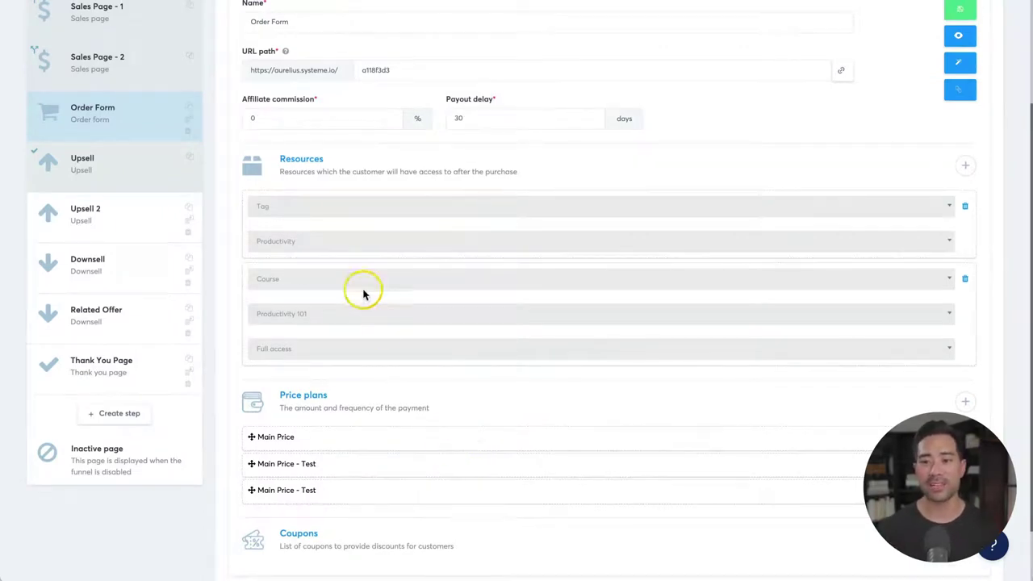
{"action": "scroll", "coordinate": [415, 327], "scroll_direction": "up", "scroll_amount": 3}
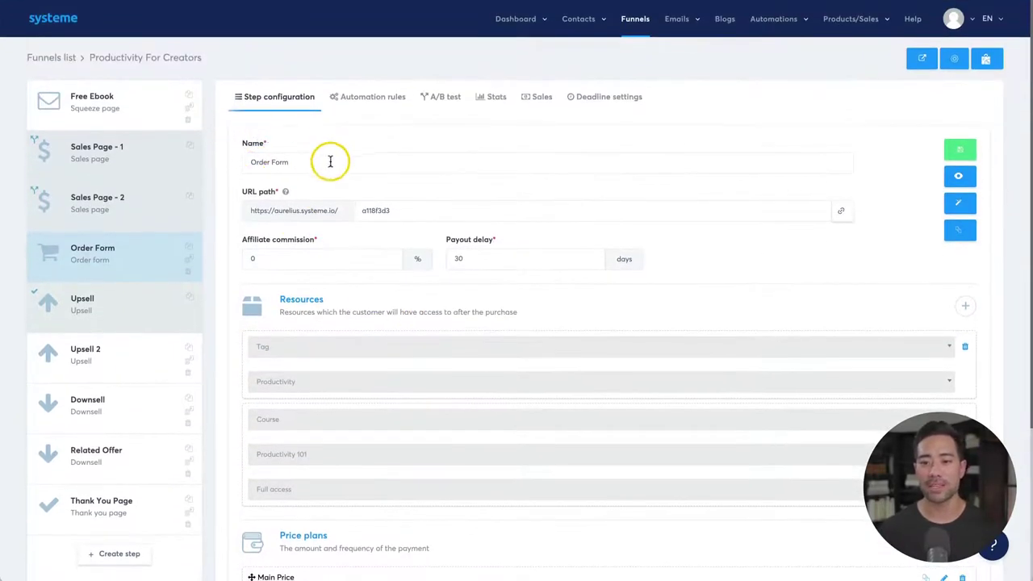
{"action": "left_click", "coordinate": [351, 96]}
{"action": "left_click", "coordinate": [288, 100]}
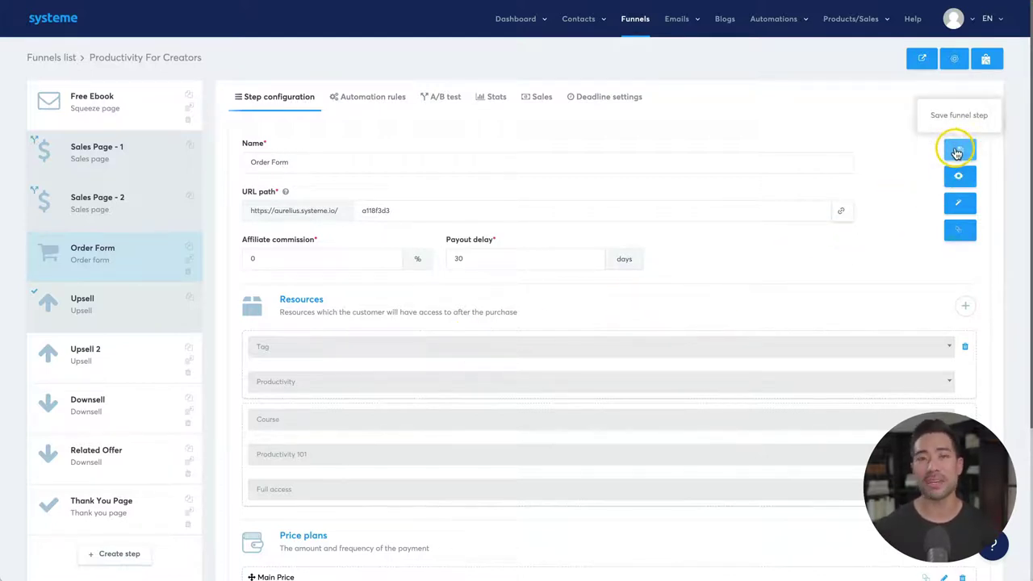
{"action": "left_click", "coordinate": [957, 153]}
{"action": "scroll", "coordinate": [848, 350], "scroll_direction": "down", "scroll_amount": 3}
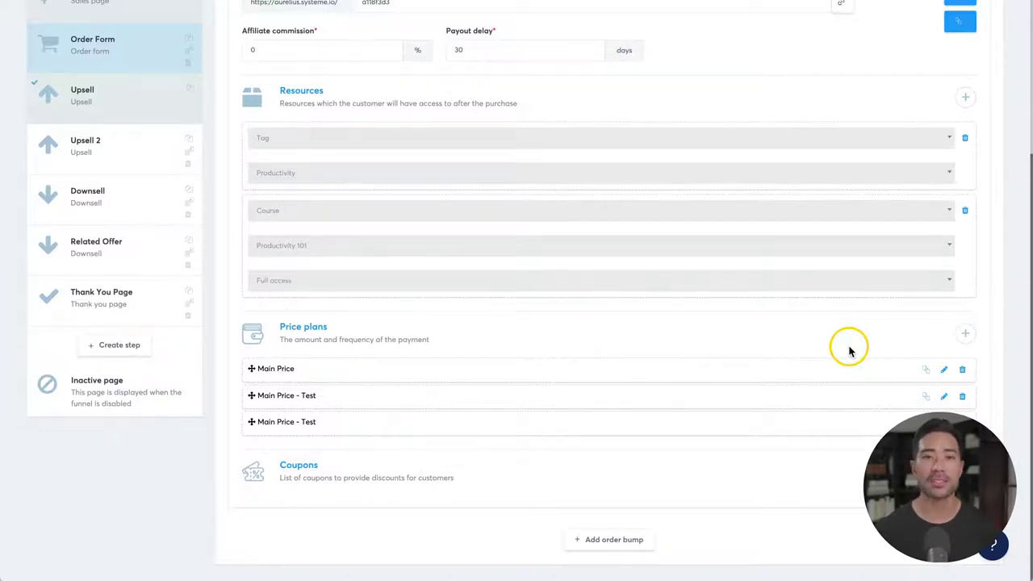
{"action": "scroll", "coordinate": [848, 350], "scroll_direction": "up", "scroll_amount": 3}
Open the blogs list and look through the existing blog's live homepage.
{"action": "left_click", "coordinate": [726, 24]}
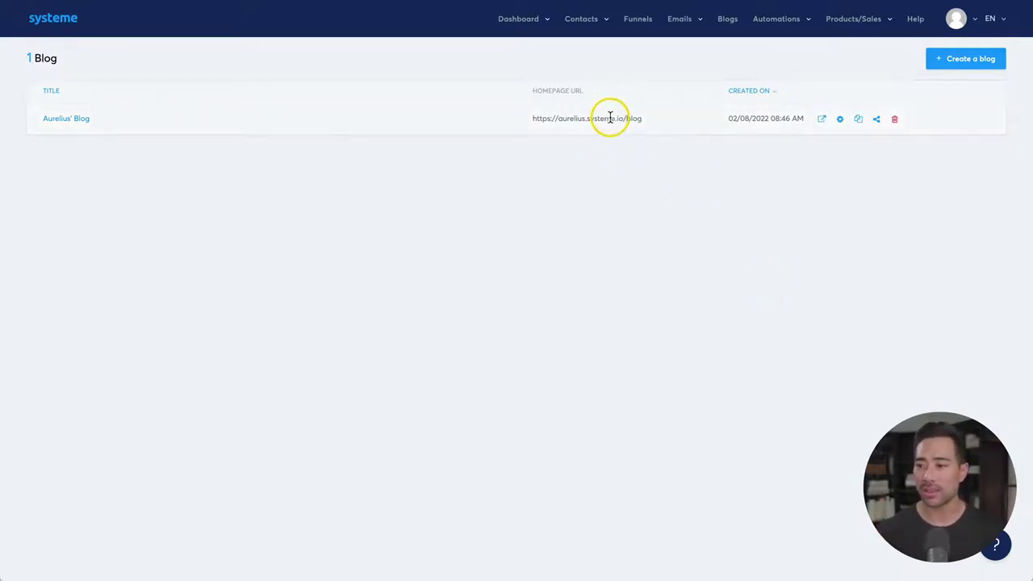
{"action": "left_click", "coordinate": [821, 119]}
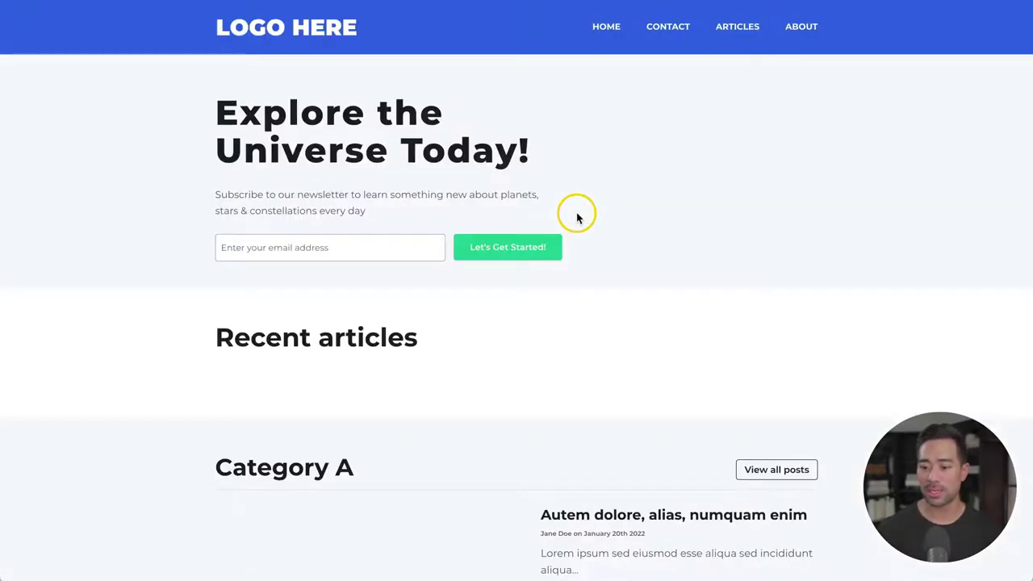
{"action": "scroll", "coordinate": [592, 422], "scroll_direction": "down", "scroll_amount": 10}
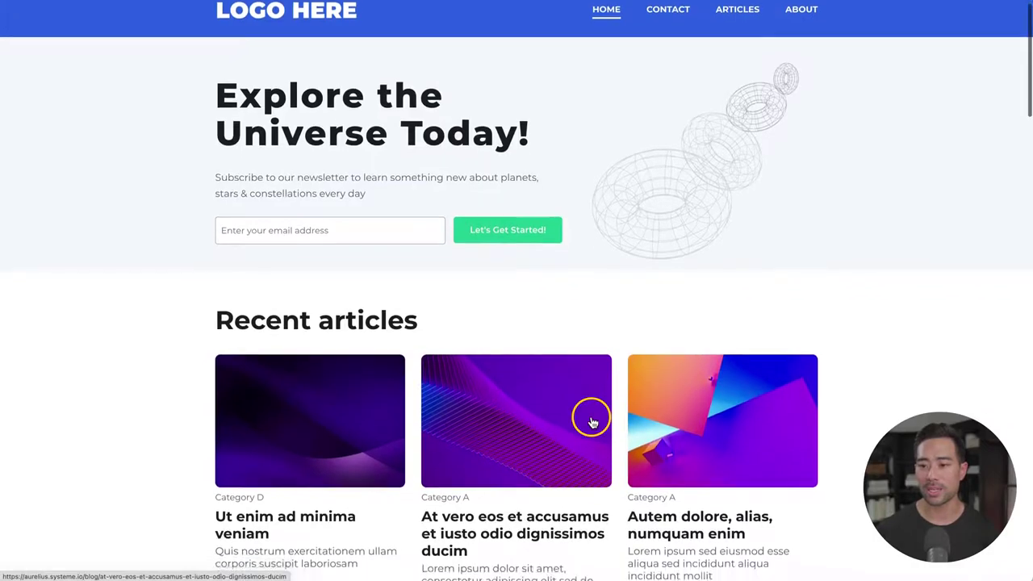
{"action": "scroll", "coordinate": [591, 421], "scroll_direction": "down", "scroll_amount": 5}
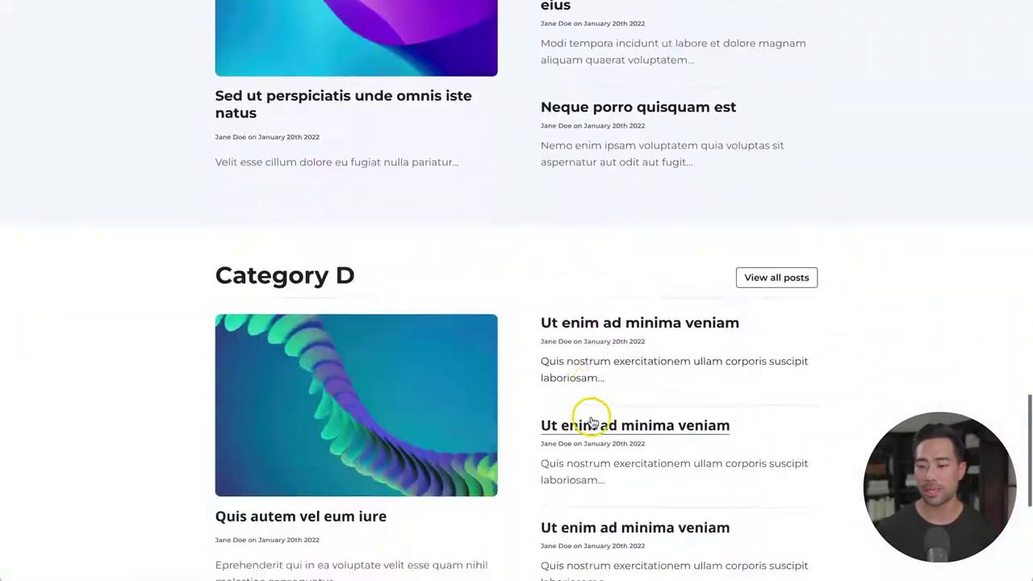
{"action": "scroll", "coordinate": [592, 421], "scroll_direction": "up", "scroll_amount": 15}
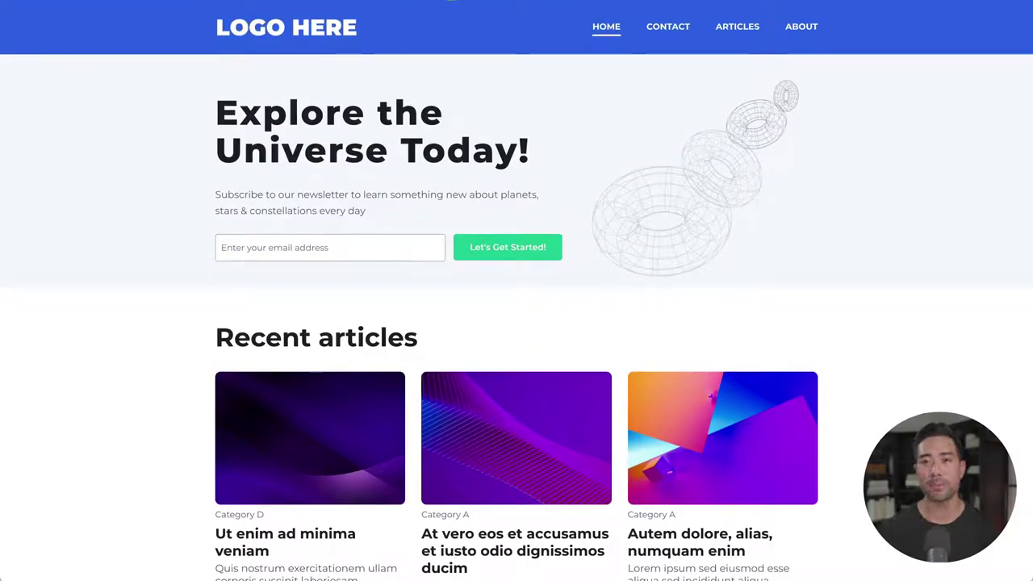
{"action": "left_click", "coordinate": [403, 2]}
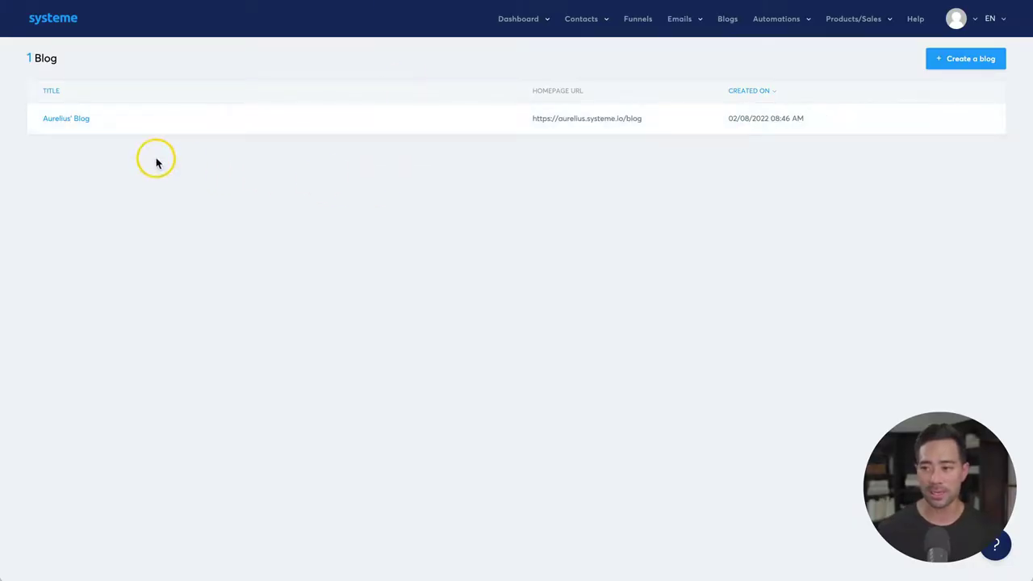
Look through the existing blog's posts, the form for creating a new blog post, and its pages and categories.
{"action": "left_click", "coordinate": [81, 120]}
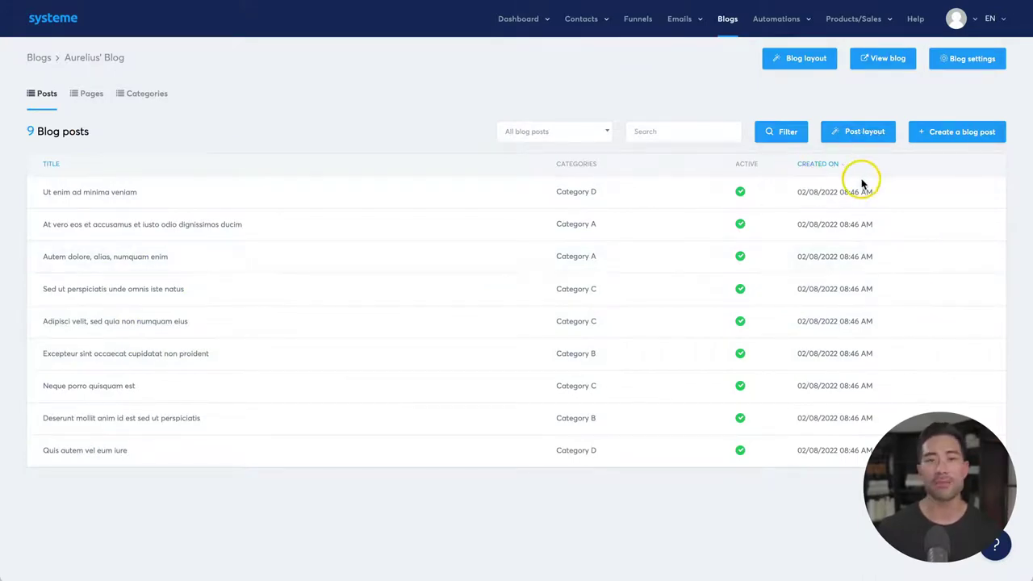
{"action": "left_click", "coordinate": [958, 133]}
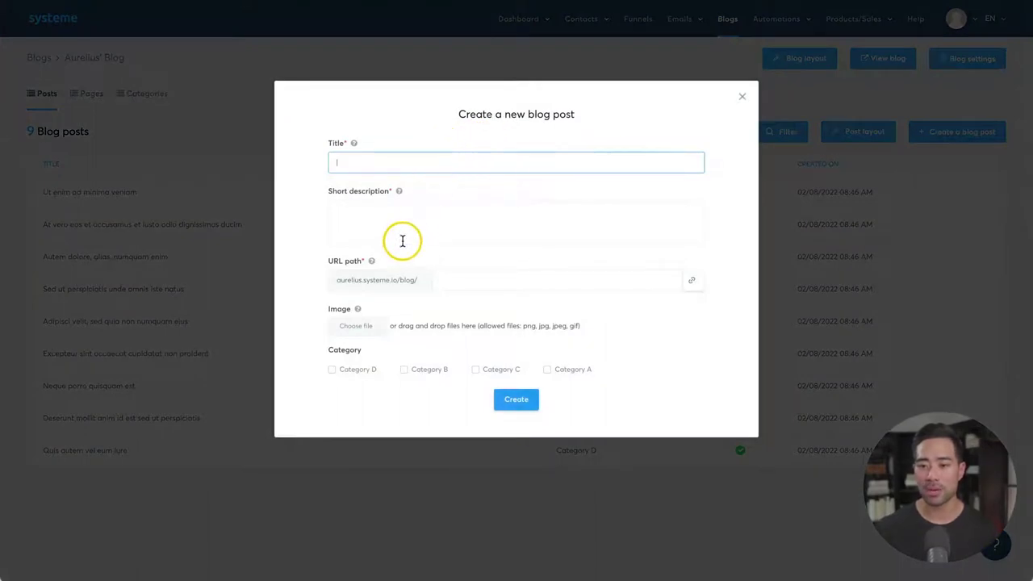
{"action": "left_click", "coordinate": [460, 281]}
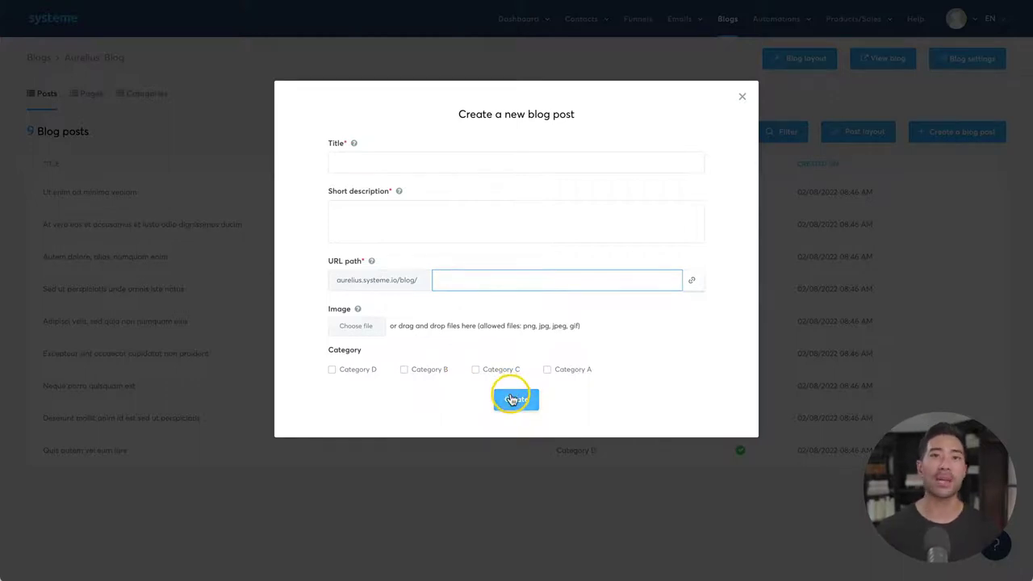
{"action": "left_click", "coordinate": [70, 117]}
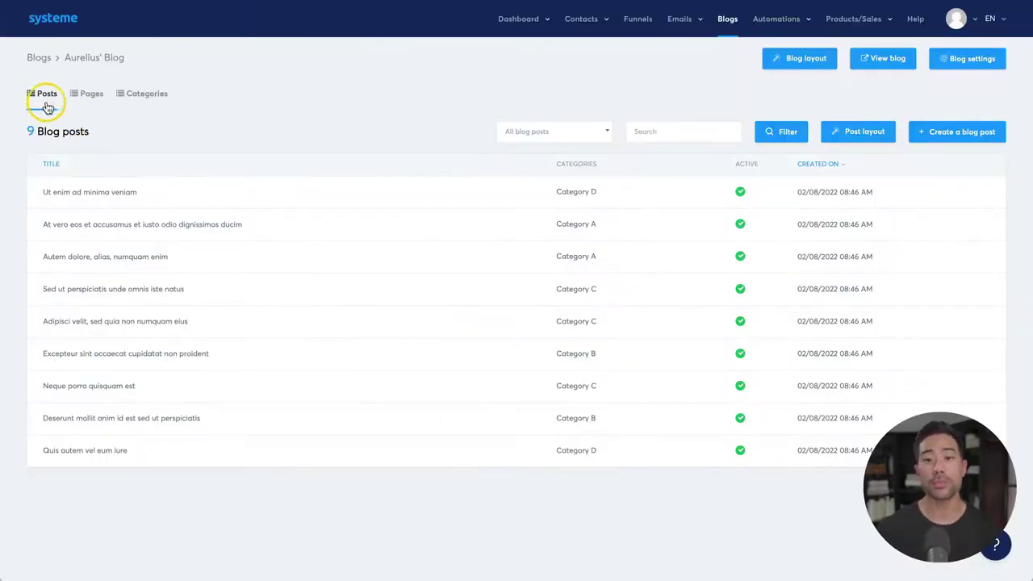
{"action": "left_click", "coordinate": [91, 97]}
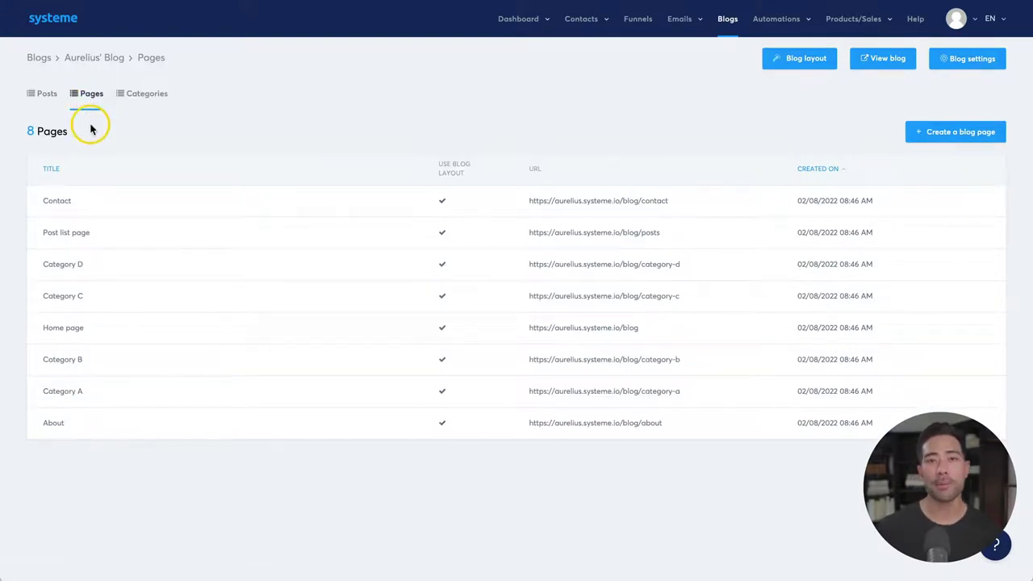
{"action": "left_click", "coordinate": [144, 102]}
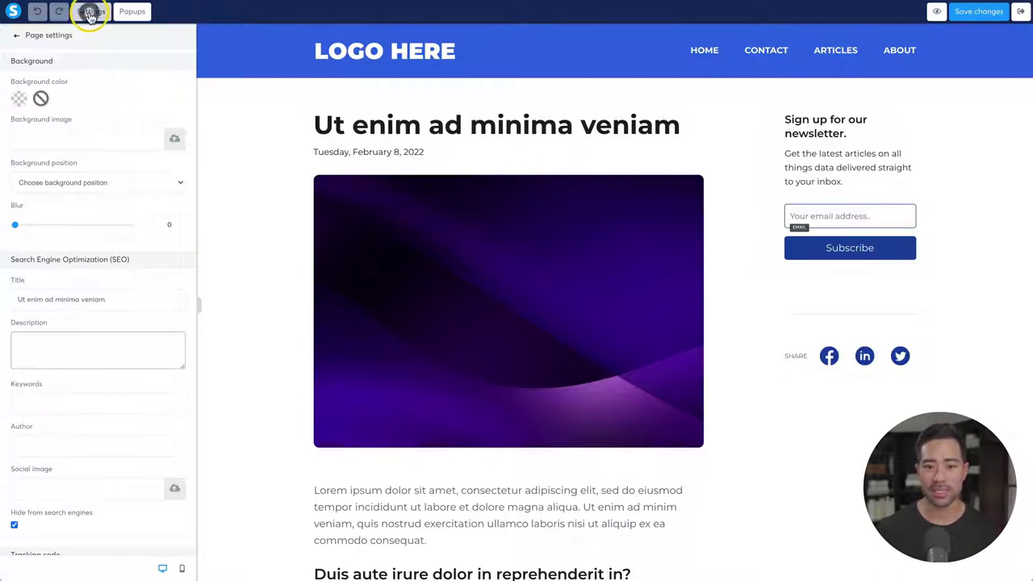
Review the SEO fields in the "Ut enim ad minima veniam" post's page settings and turn off Hide from search engines.
{"action": "left_click_drag", "start_coordinate": [11, 259], "coordinate": [118, 259]}
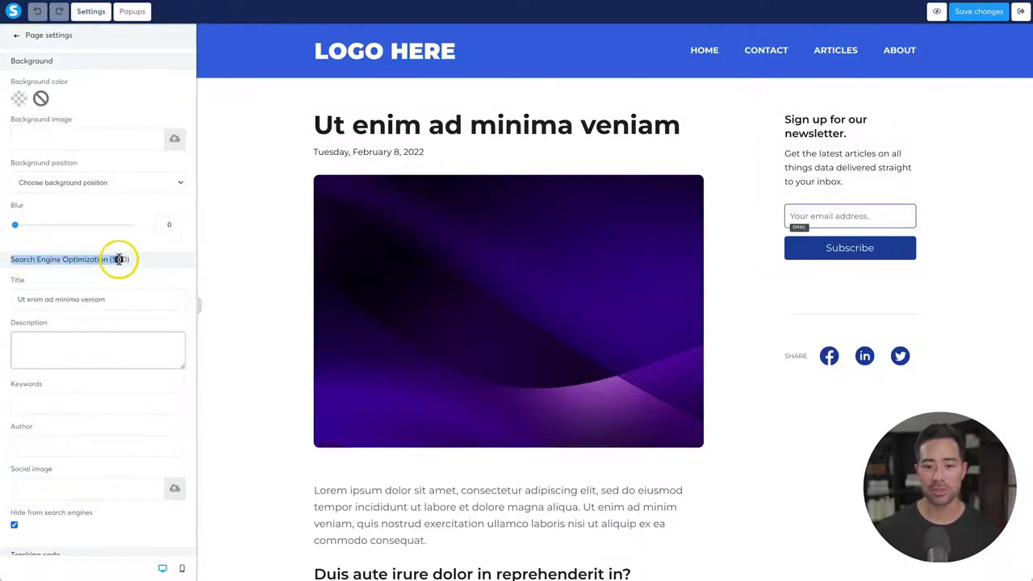
{"action": "scroll", "coordinate": [116, 288], "scroll_direction": "down", "scroll_amount": 1}
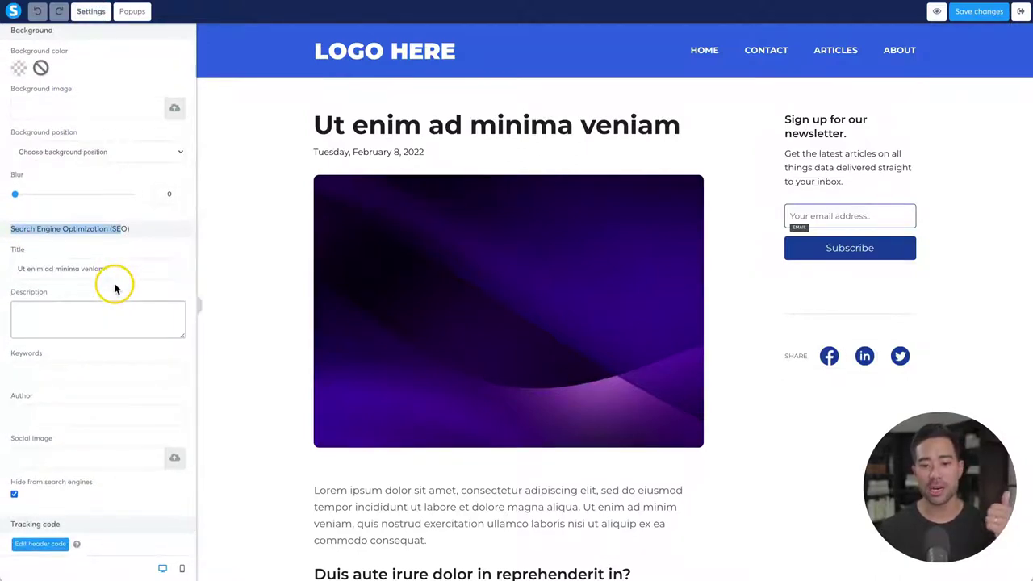
{"action": "left_click", "coordinate": [83, 316]}
{"action": "scroll", "coordinate": [83, 317], "scroll_direction": "down", "scroll_amount": 1}
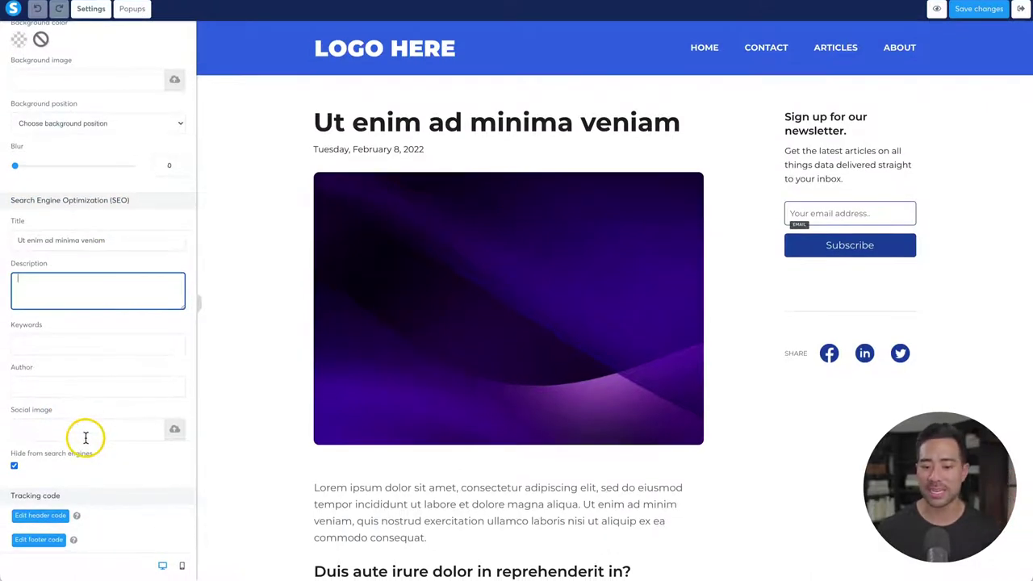
{"action": "left_click", "coordinate": [15, 467]}
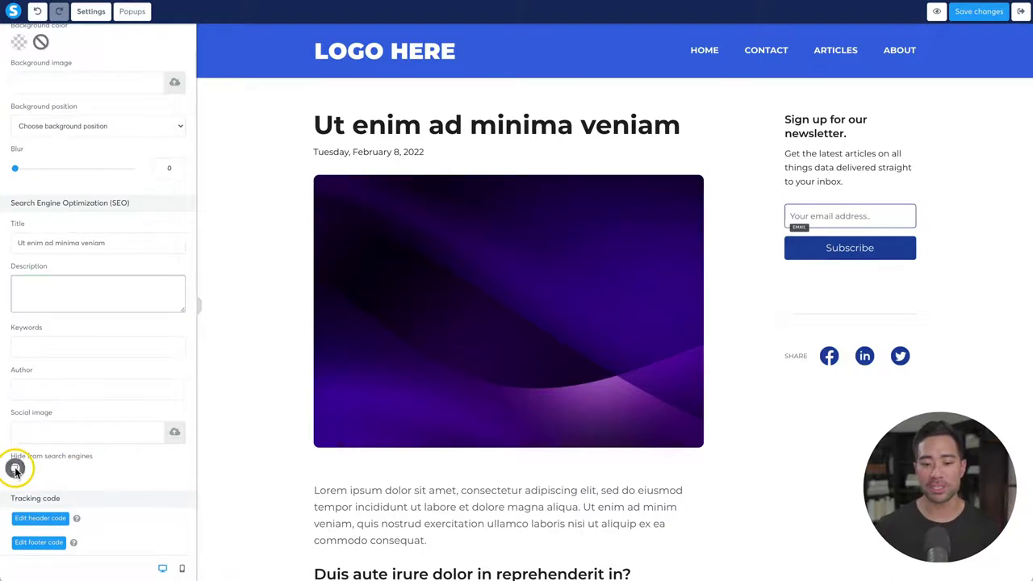
{"action": "left_click", "coordinate": [50, 470]}
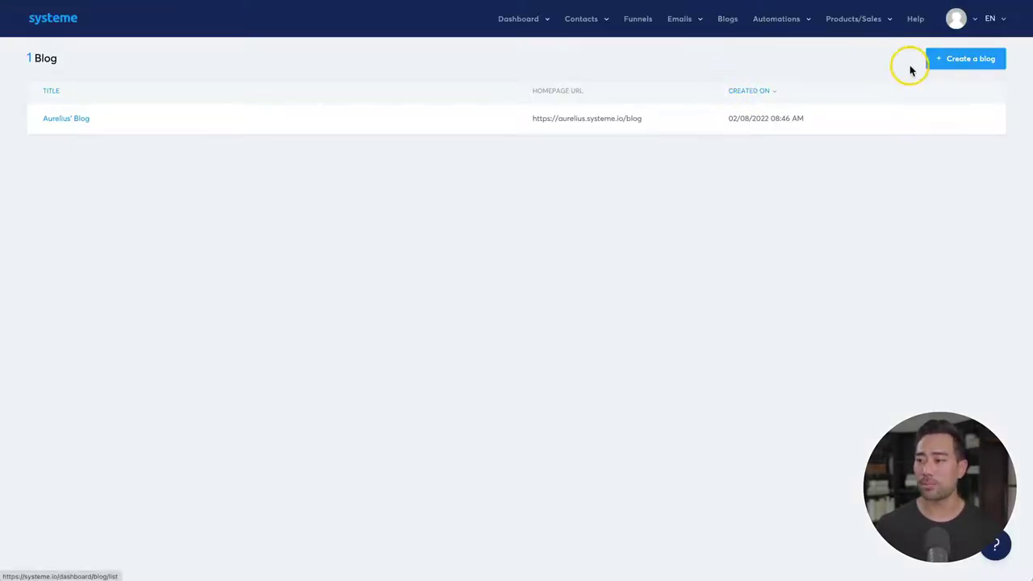
Start a new blog named "My Blog" with the URL path "articles".
{"action": "left_click", "coordinate": [962, 64]}
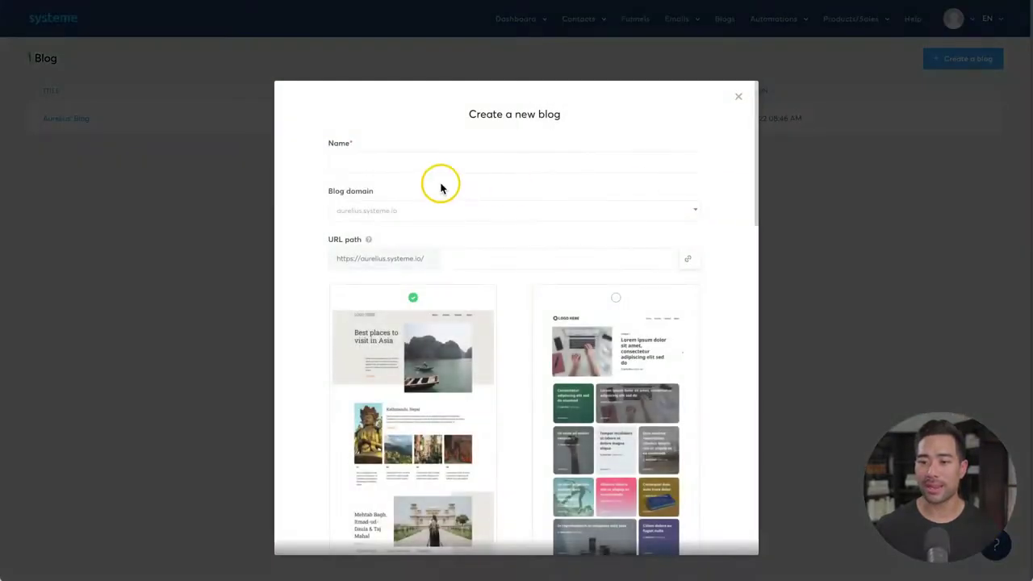
{"action": "left_click", "coordinate": [383, 159]}
{"action": "type", "text": "My Blog"}
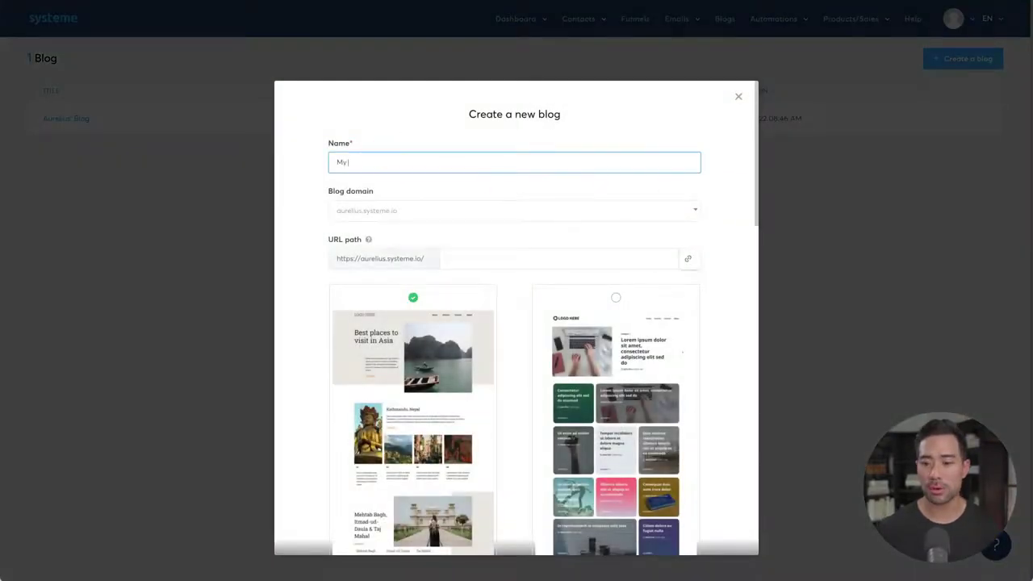
{"action": "left_click", "coordinate": [374, 213]}
{"action": "left_click", "coordinate": [374, 217]}
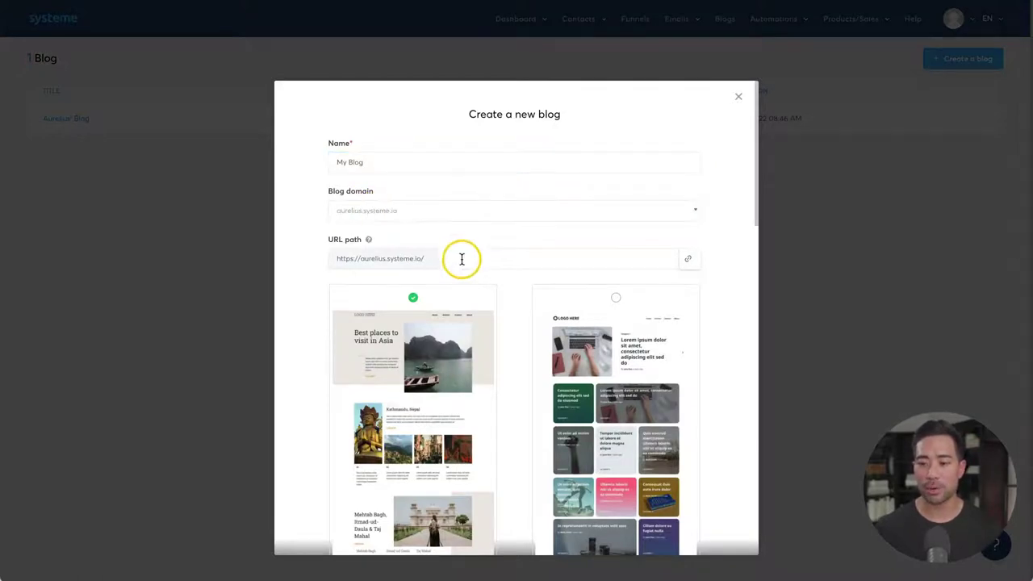
{"action": "left_click", "coordinate": [461, 260]}
{"action": "type", "text": "articles"}
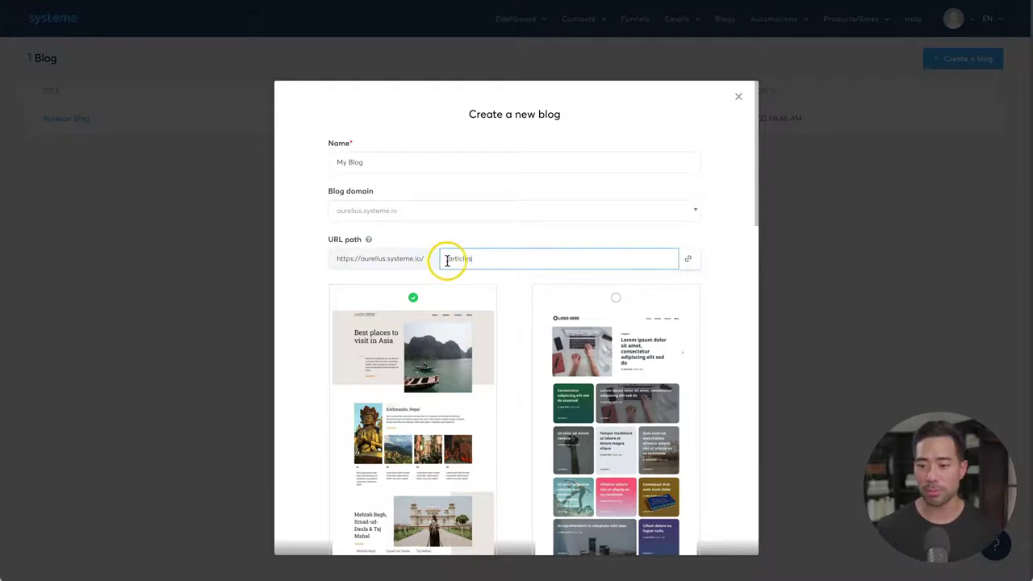
Browse the blog templates, choose the one with a colourful grid of post cards, and create the blog.
{"action": "left_click_drag", "start_coordinate": [446, 260], "coordinate": [486, 259]}
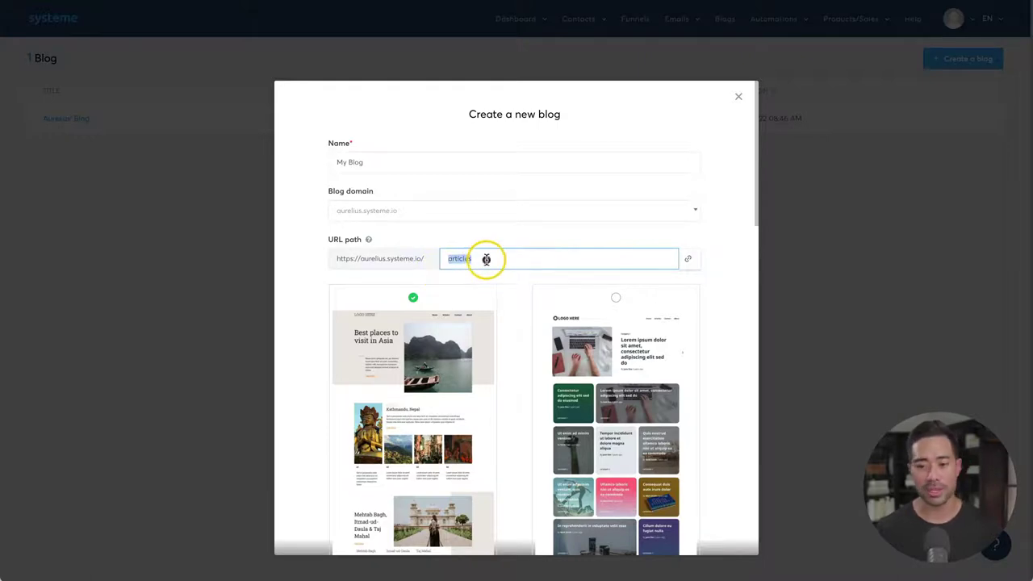
{"action": "scroll", "coordinate": [486, 259], "scroll_direction": "down", "scroll_amount": 10}
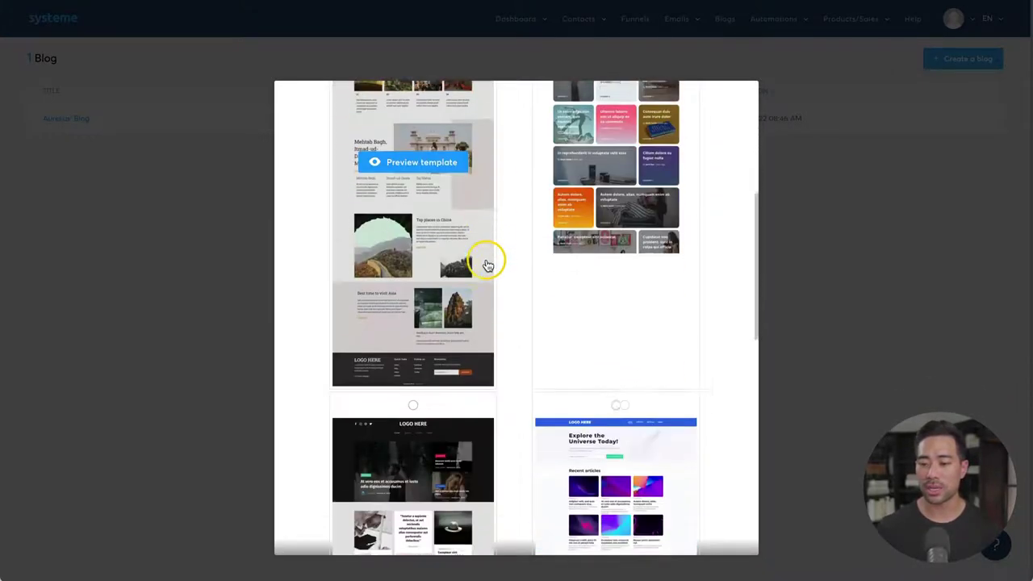
{"action": "scroll", "coordinate": [486, 264], "scroll_direction": "down", "scroll_amount": 6}
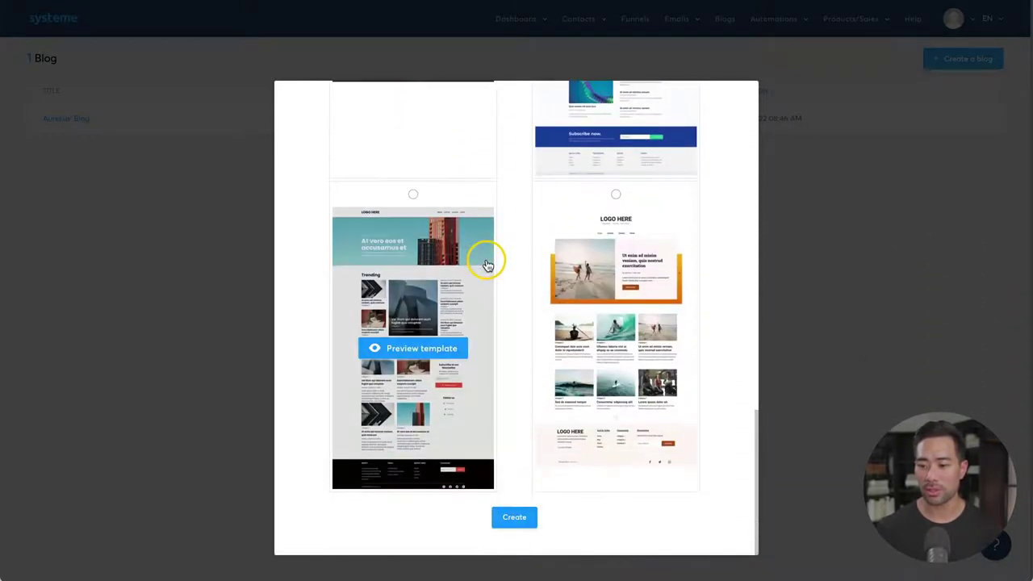
{"action": "scroll", "coordinate": [487, 265], "scroll_direction": "up", "scroll_amount": 15}
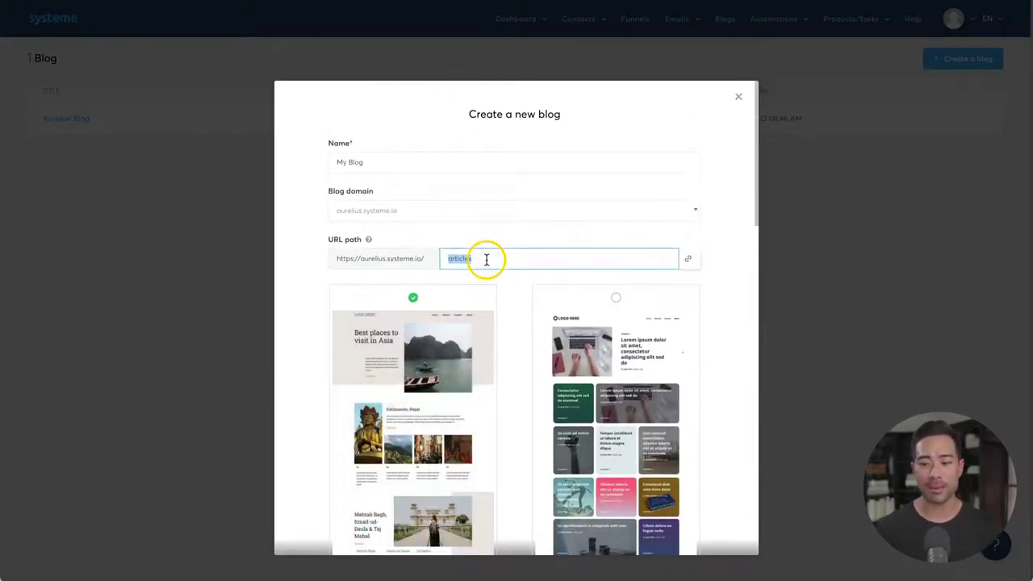
{"action": "scroll", "coordinate": [486, 260], "scroll_direction": "down", "scroll_amount": 3}
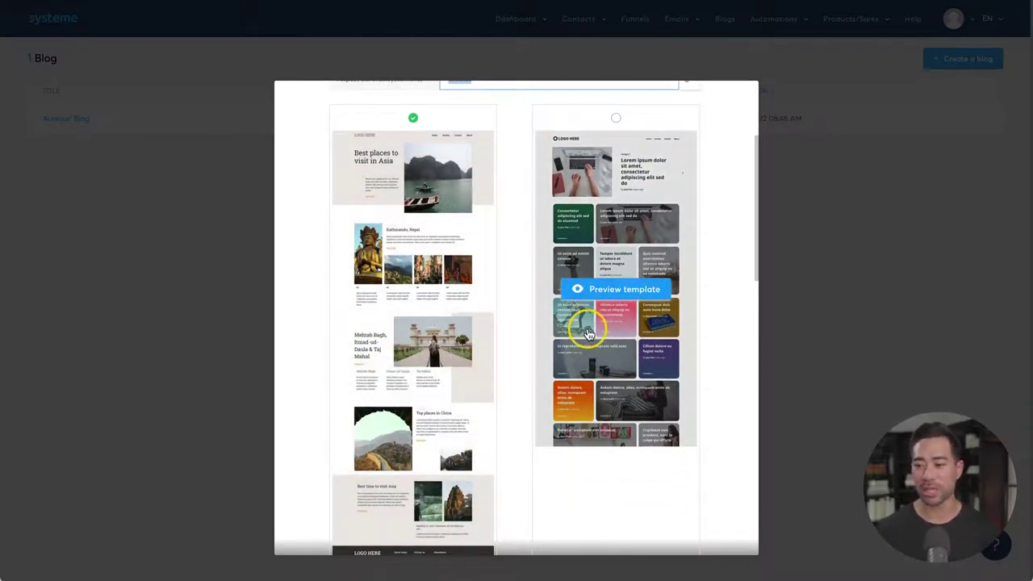
{"action": "scroll", "coordinate": [605, 318], "scroll_direction": "up", "scroll_amount": 2}
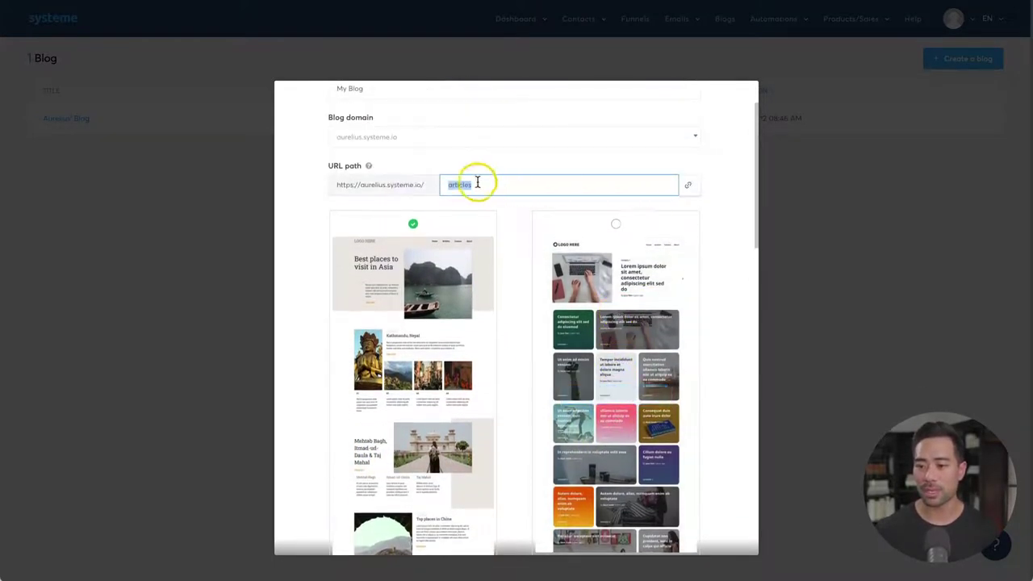
{"action": "left_click", "coordinate": [616, 223]}
{"action": "scroll", "coordinate": [613, 323], "scroll_direction": "down", "scroll_amount": 5}
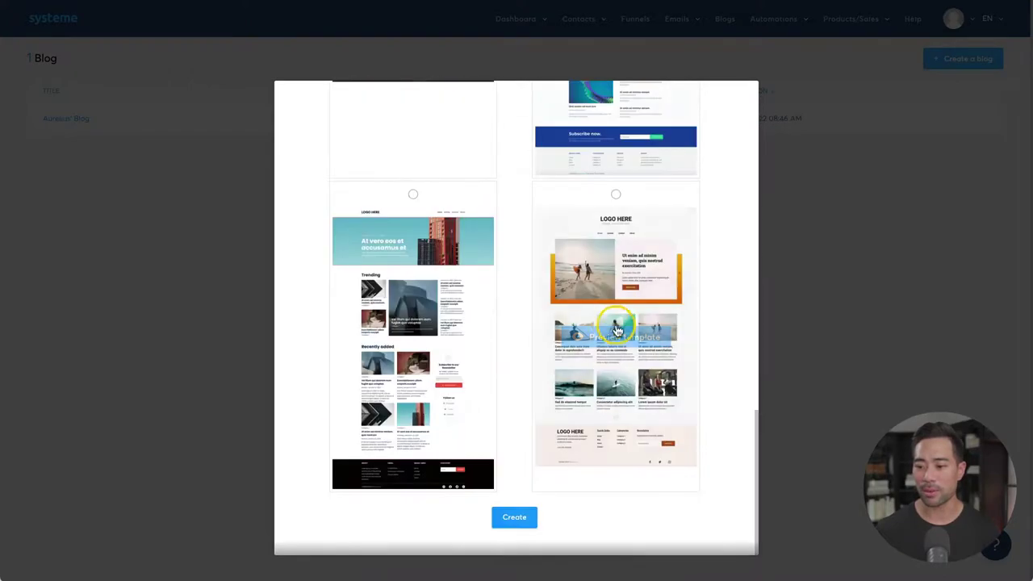
{"action": "left_click", "coordinate": [517, 515]}
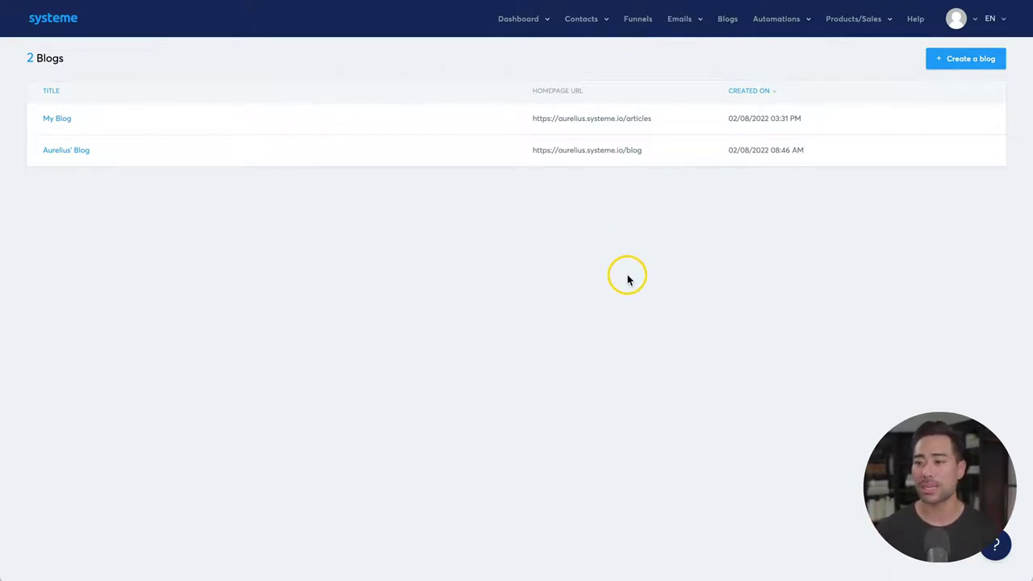
Open My Blog's live homepage and look through its layout and post cards.
{"action": "left_click", "coordinate": [819, 120]}
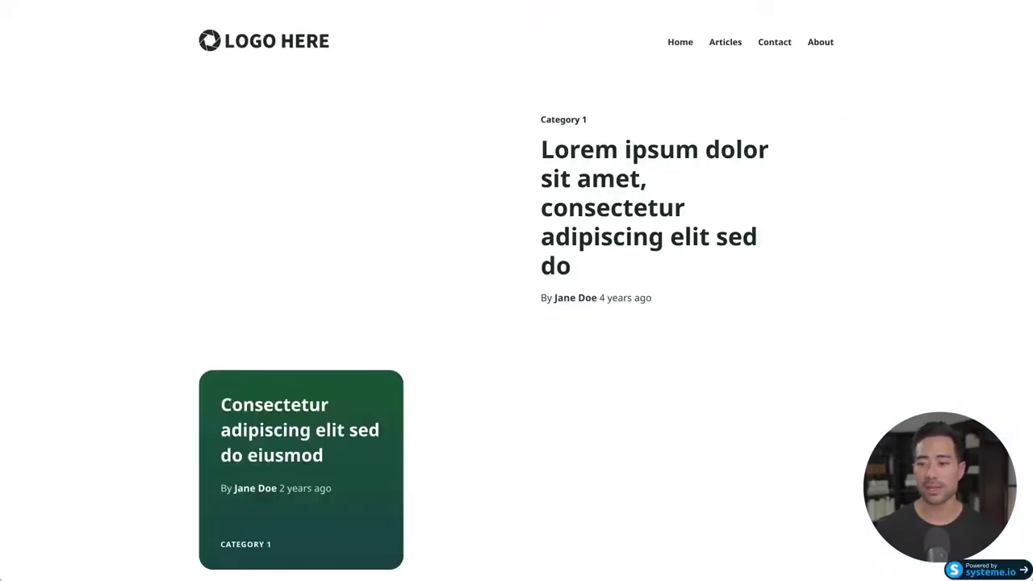
{"action": "scroll", "coordinate": [950, 346], "scroll_direction": "down", "scroll_amount": 10}
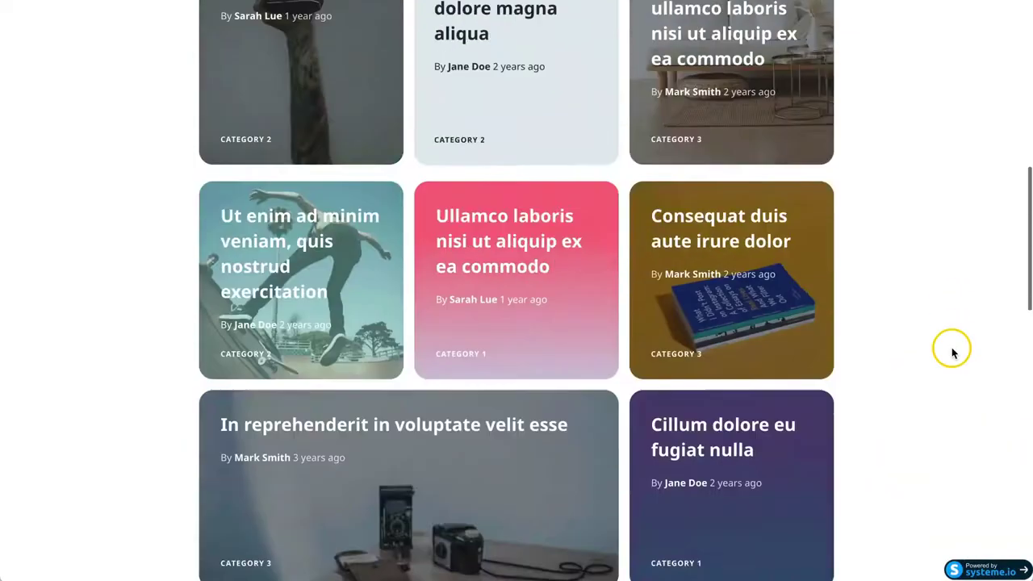
{"action": "scroll", "coordinate": [952, 348], "scroll_direction": "down", "scroll_amount": 5}
{"action": "scroll", "coordinate": [952, 349], "scroll_direction": "up", "scroll_amount": 20}
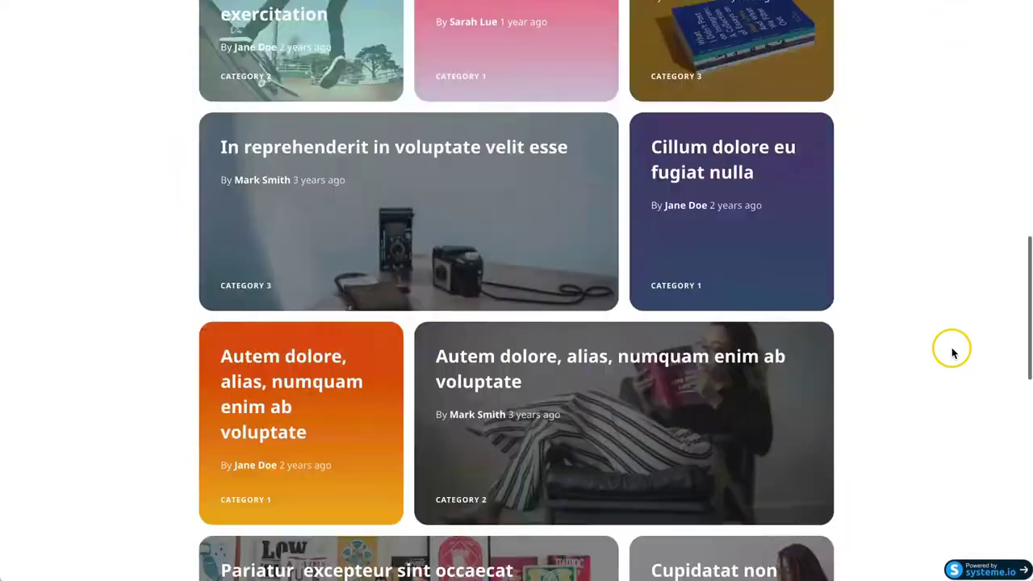
{"action": "scroll", "coordinate": [936, 339], "scroll_direction": "down", "scroll_amount": 5}
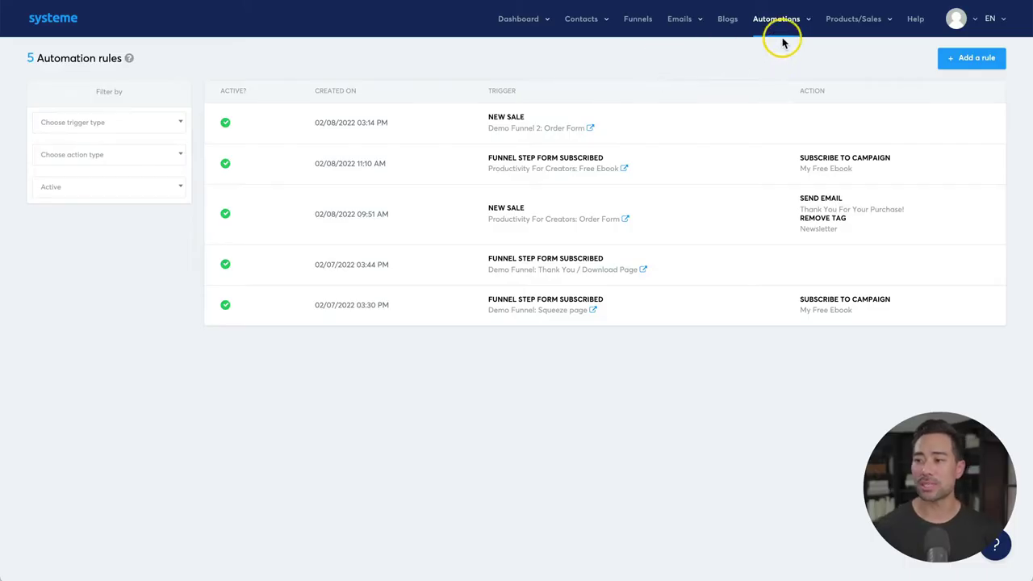
Start a new automation rule with a Tag added trigger for the Newsletter tag.
{"action": "mouse_move", "coordinate": [796, 30]}
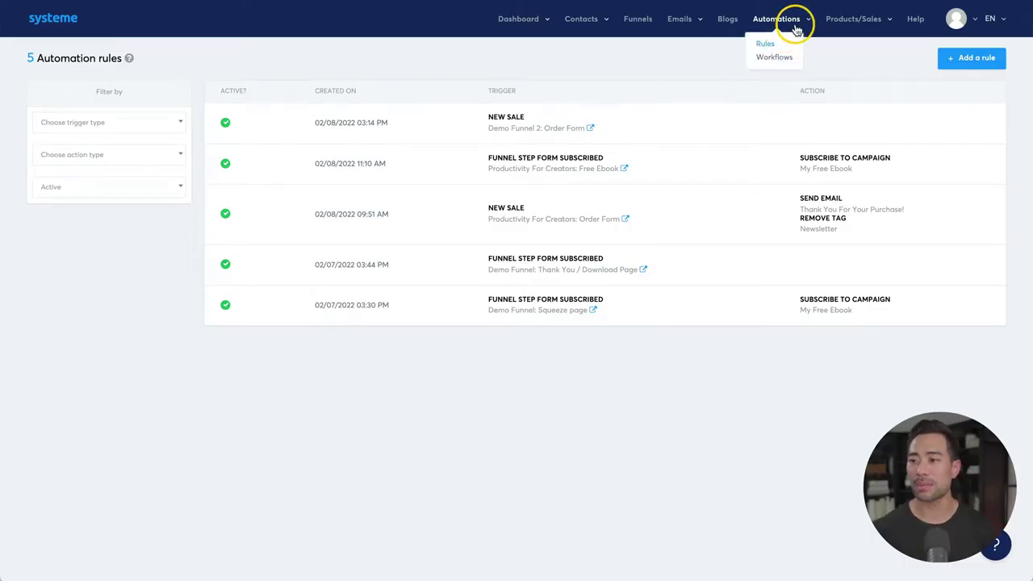
{"action": "left_click", "coordinate": [772, 62]}
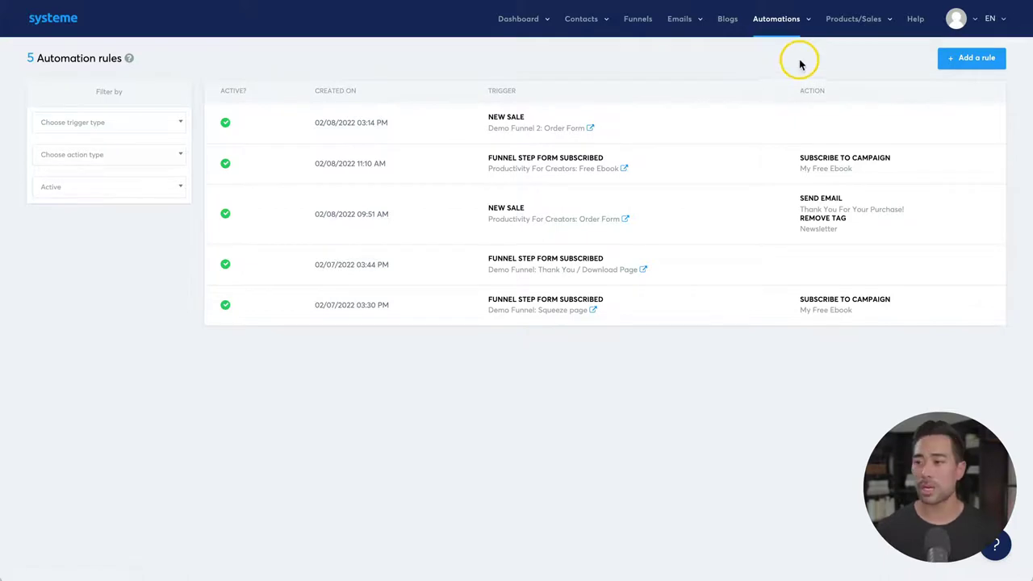
{"action": "left_click", "coordinate": [973, 67]}
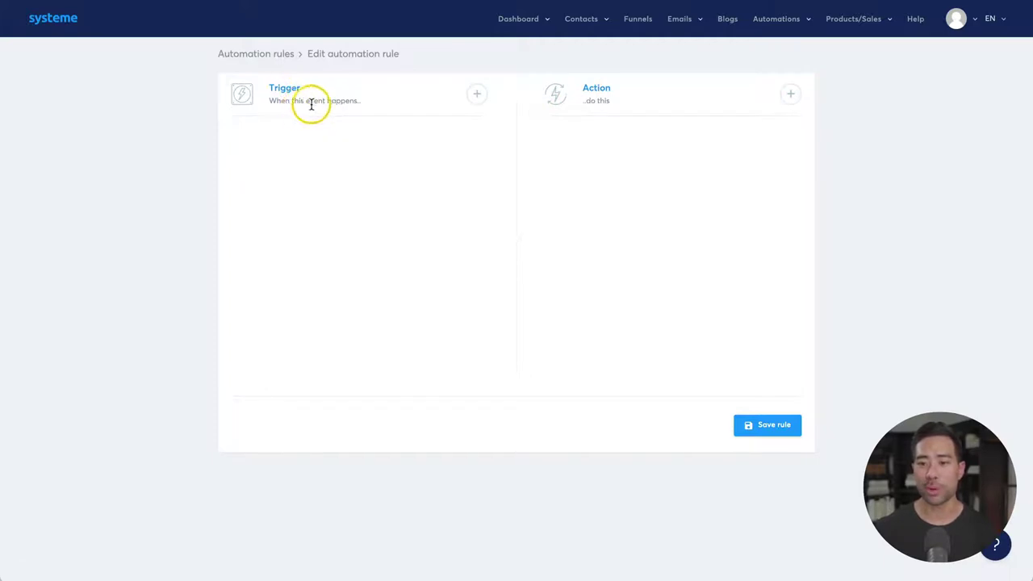
{"action": "left_click", "coordinate": [477, 95]}
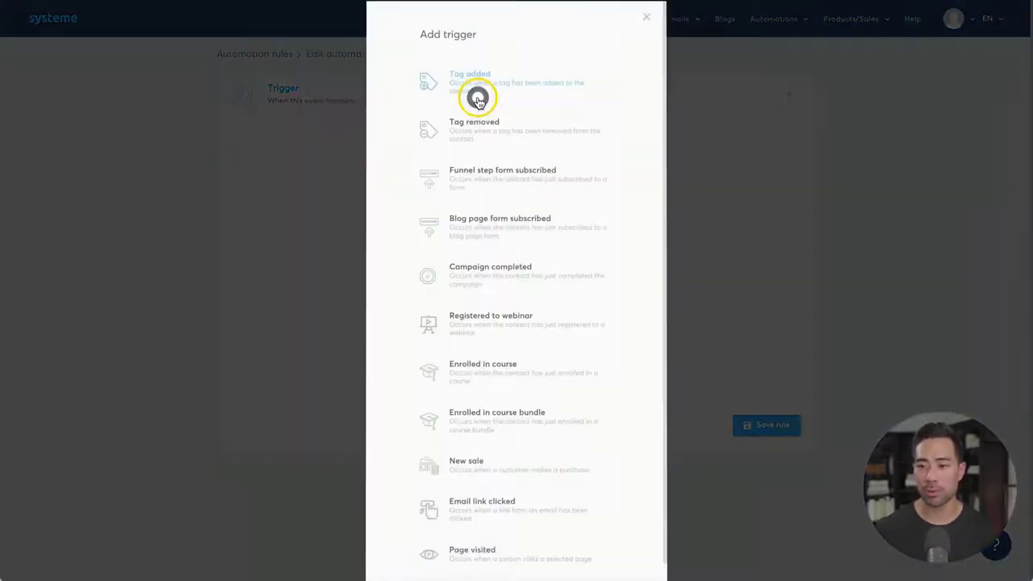
{"action": "left_click", "coordinate": [486, 87]}
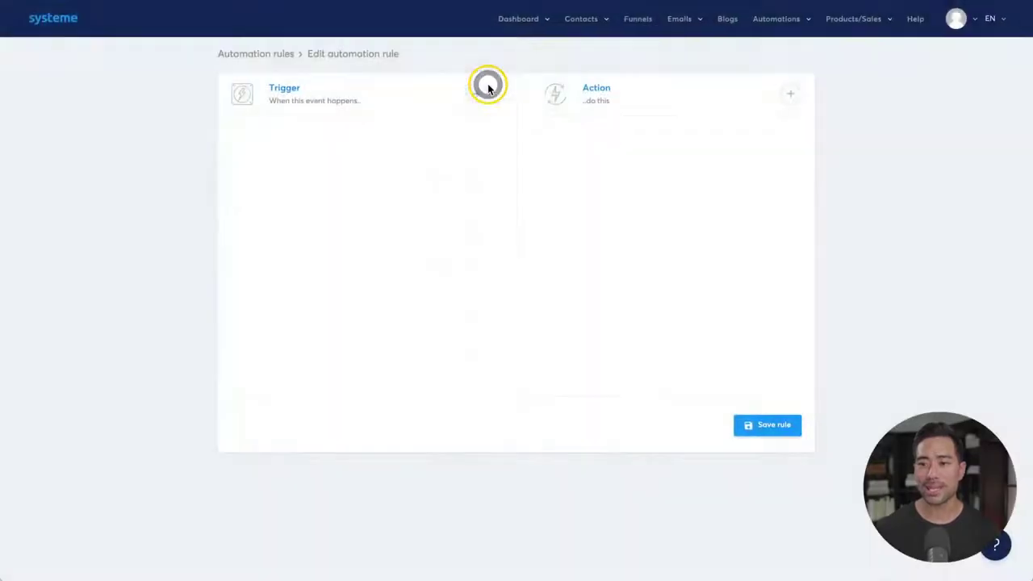
{"action": "left_click", "coordinate": [355, 187]}
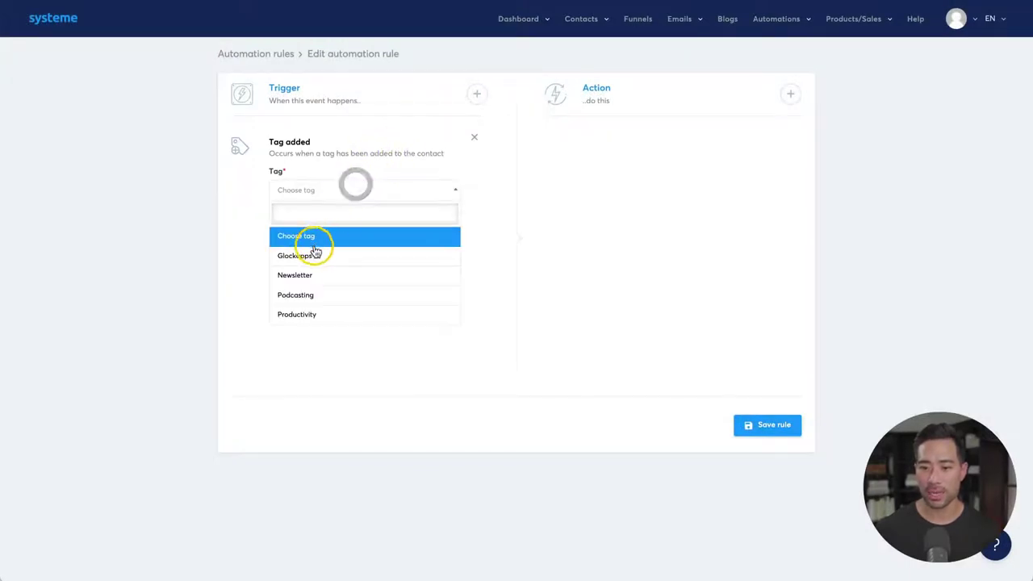
{"action": "left_click", "coordinate": [311, 275]}
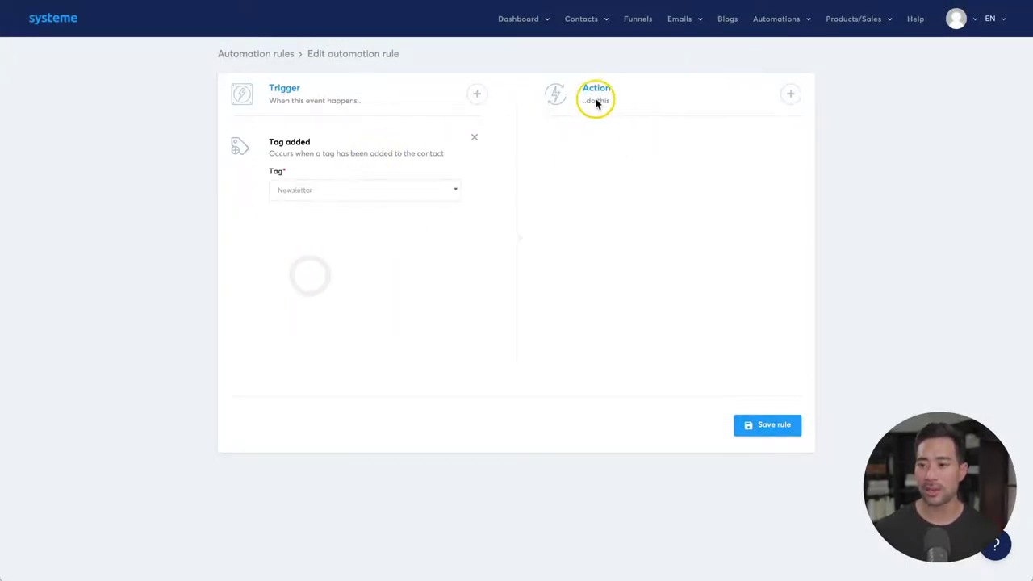
Add a Subscribe to campaign action to the rule, using My Email Campaign.
{"action": "left_click", "coordinate": [791, 95]}
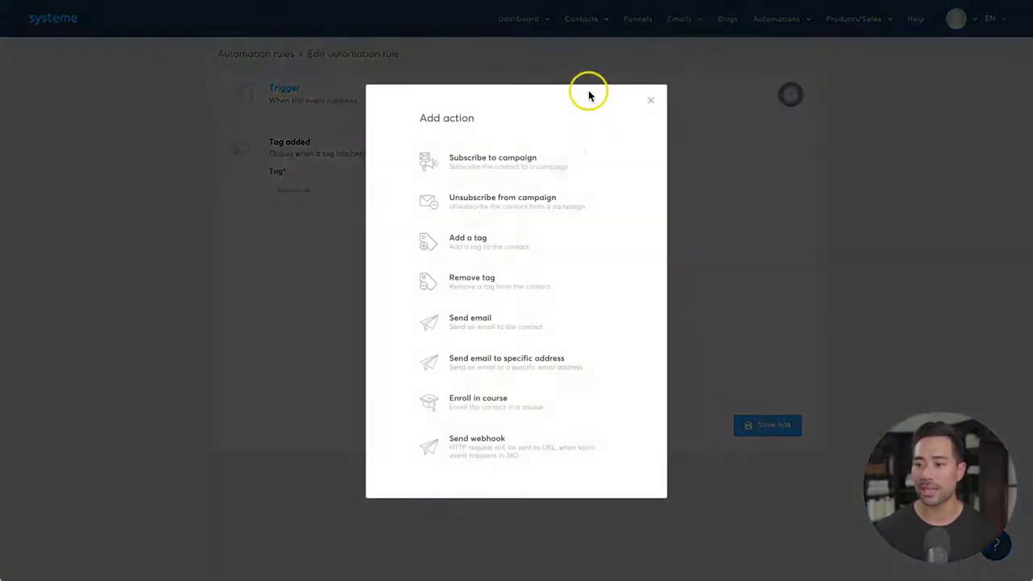
{"action": "left_click", "coordinate": [479, 165]}
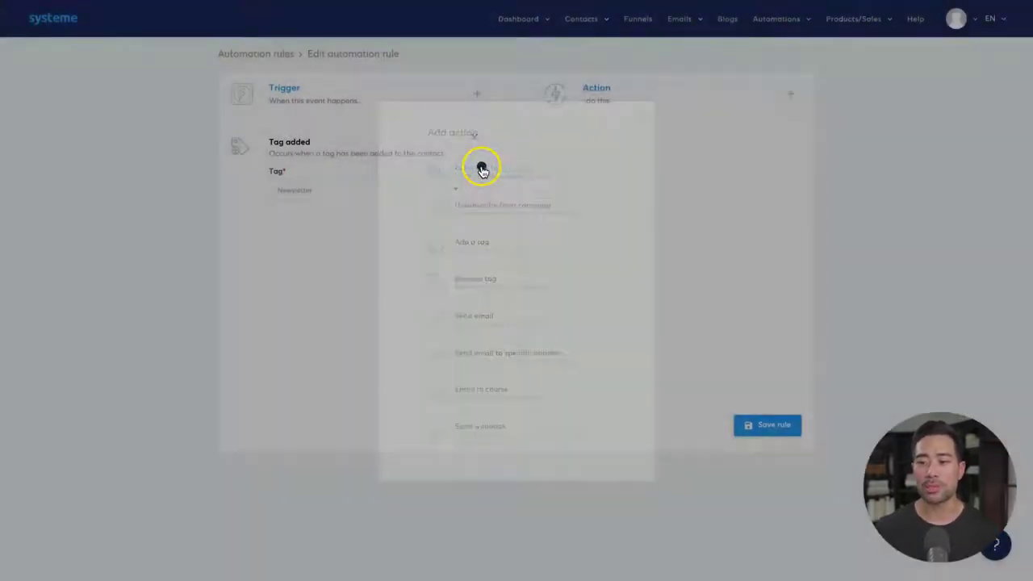
{"action": "left_click", "coordinate": [630, 199]}
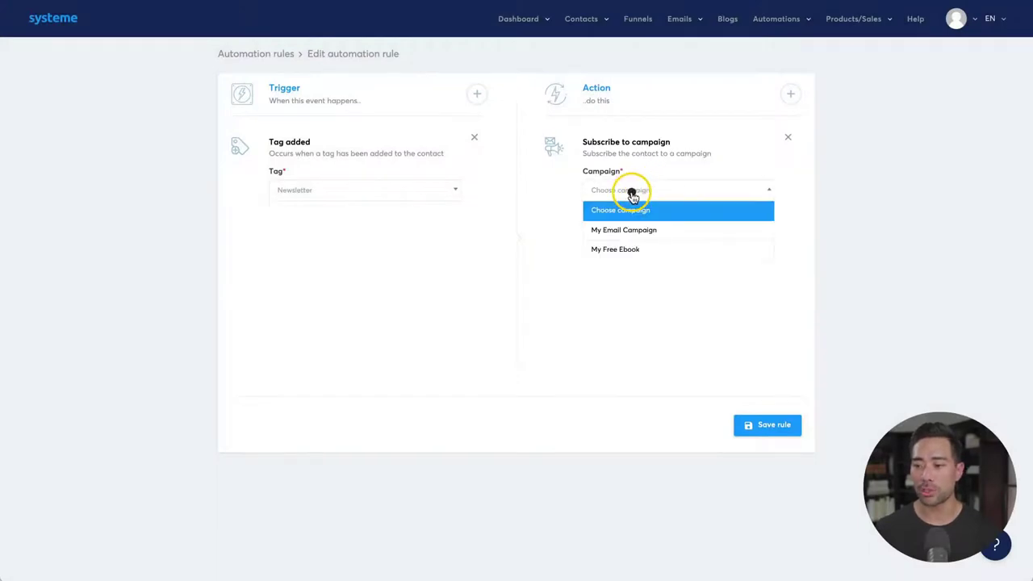
{"action": "left_click", "coordinate": [637, 228]}
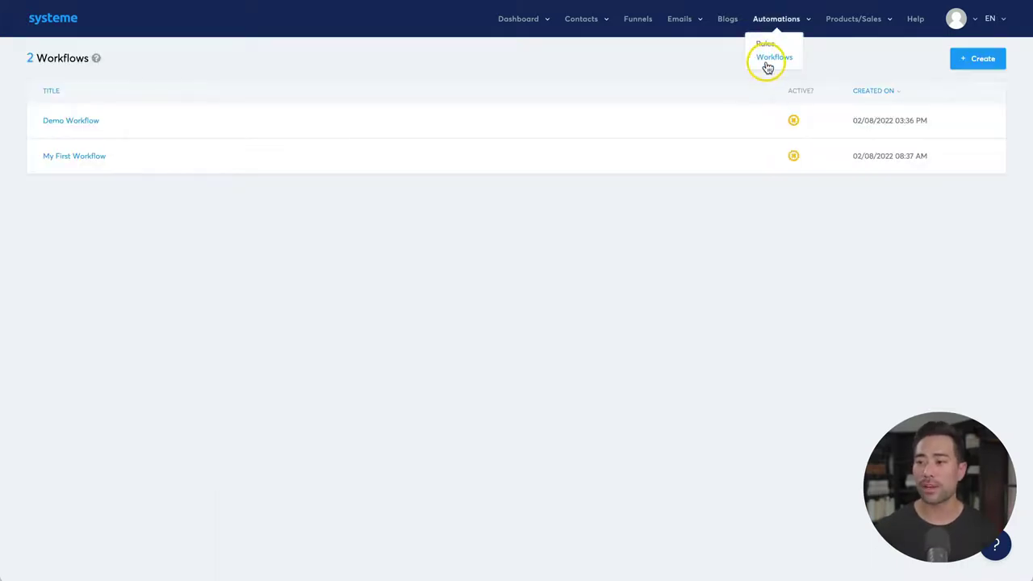
Open My First Workflow from the automation workflows list.
{"action": "left_click", "coordinate": [767, 64]}
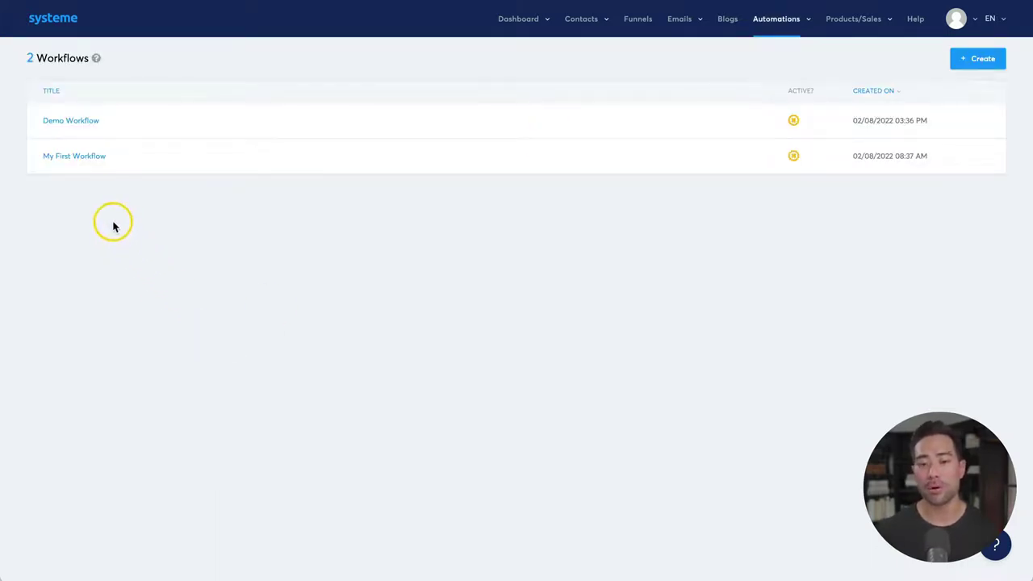
{"action": "left_click", "coordinate": [85, 158]}
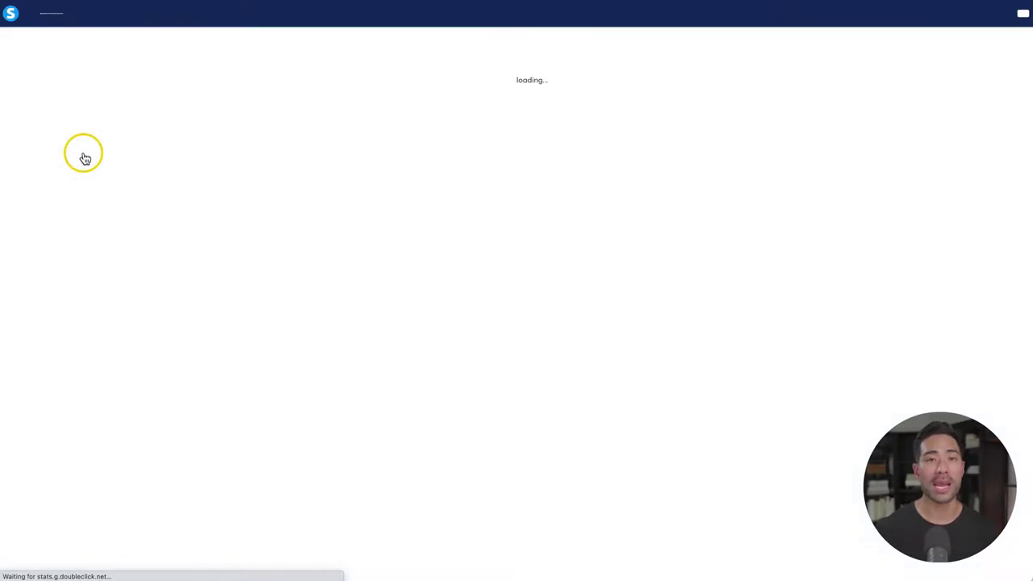
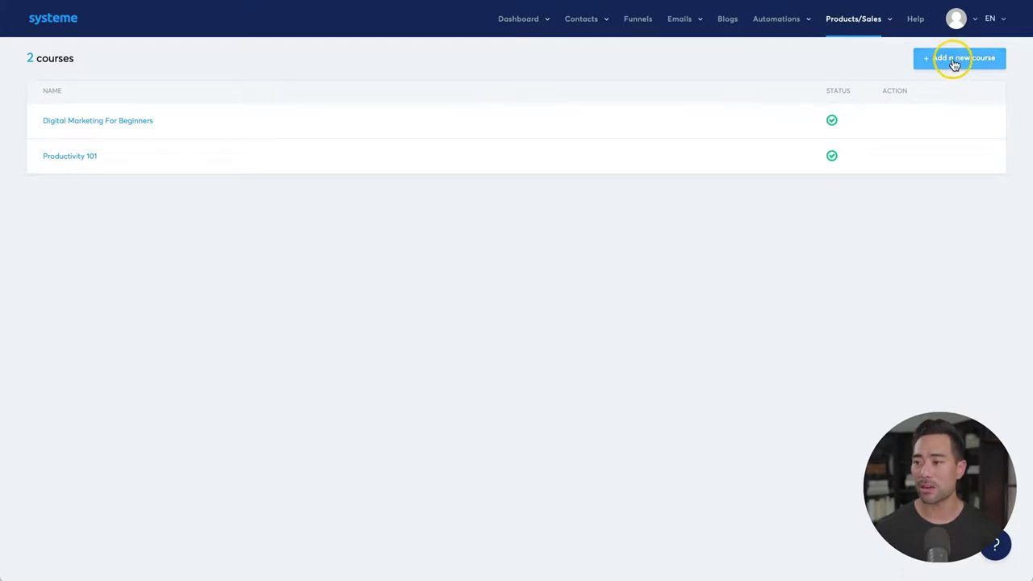
Open the form for creating a new course and look through its fields.
{"action": "left_click", "coordinate": [953, 62]}
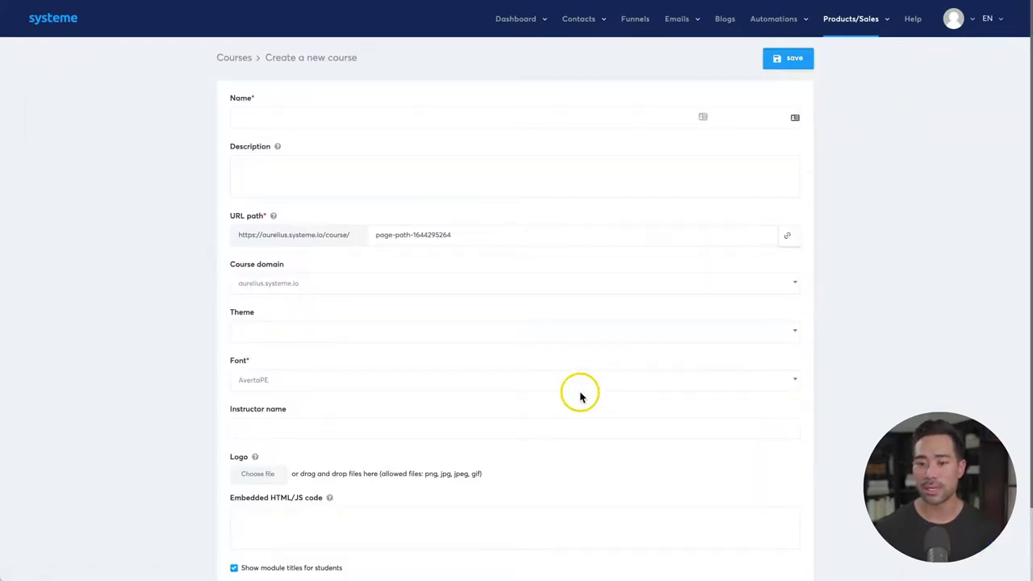
{"action": "scroll", "coordinate": [428, 218], "scroll_direction": "down", "scroll_amount": 1}
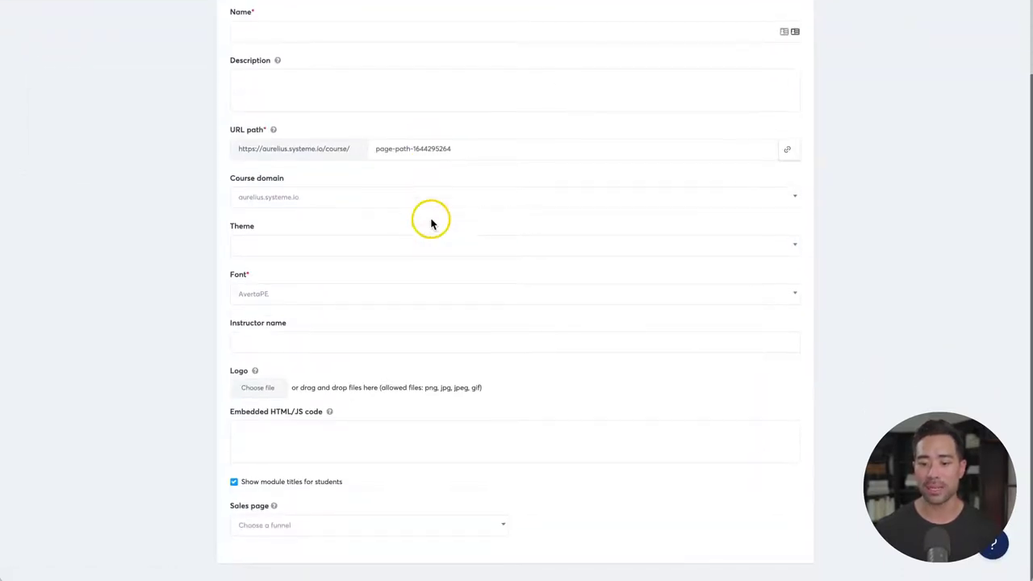
{"action": "scroll", "coordinate": [428, 218], "scroll_direction": "up", "scroll_amount": 1}
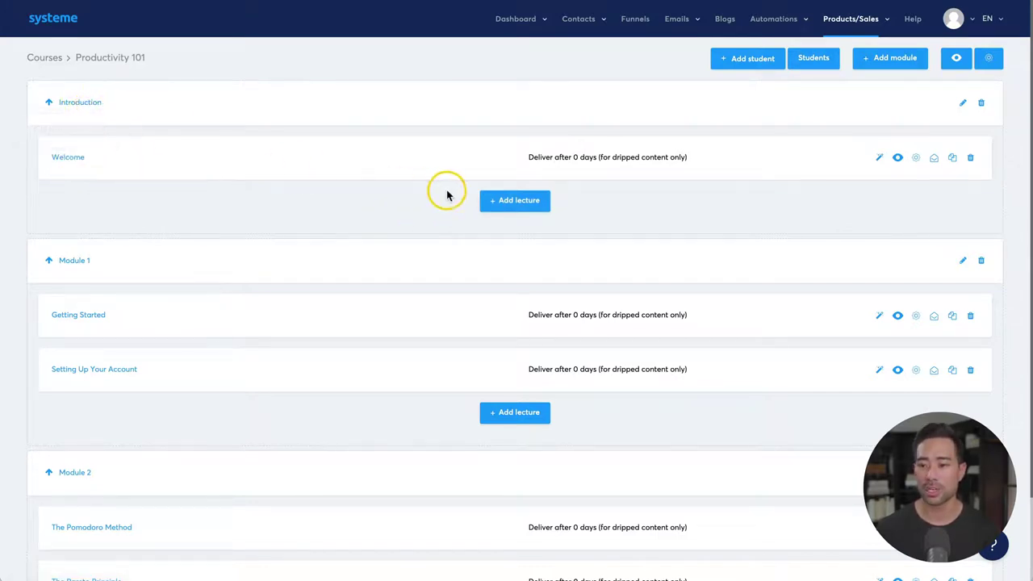
Add a lecture named "De,p" to the Introduction module, with a delay of 0 and the video page template.
{"action": "left_click", "coordinate": [521, 205]}
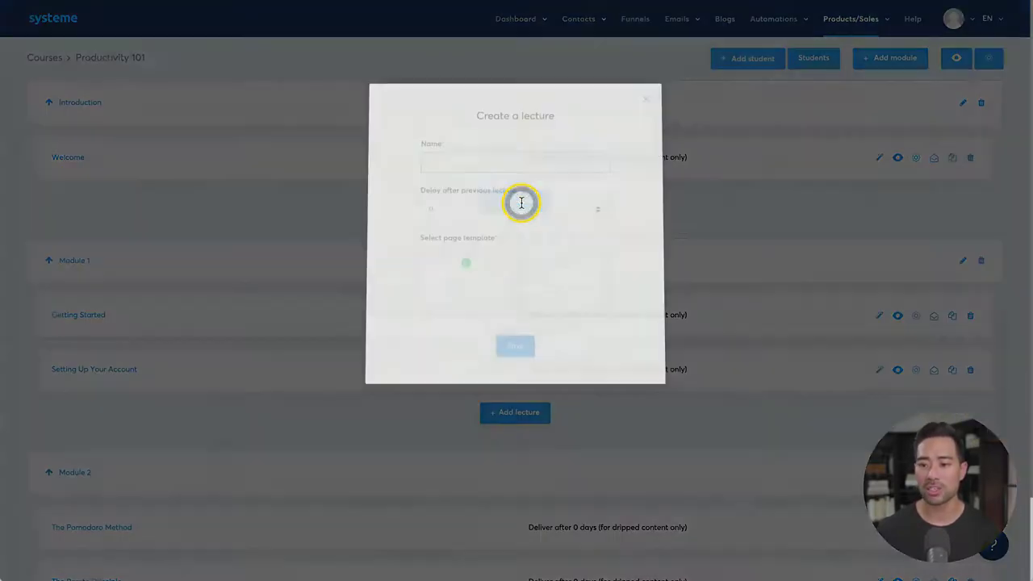
{"action": "type", "text": "Deepl"}
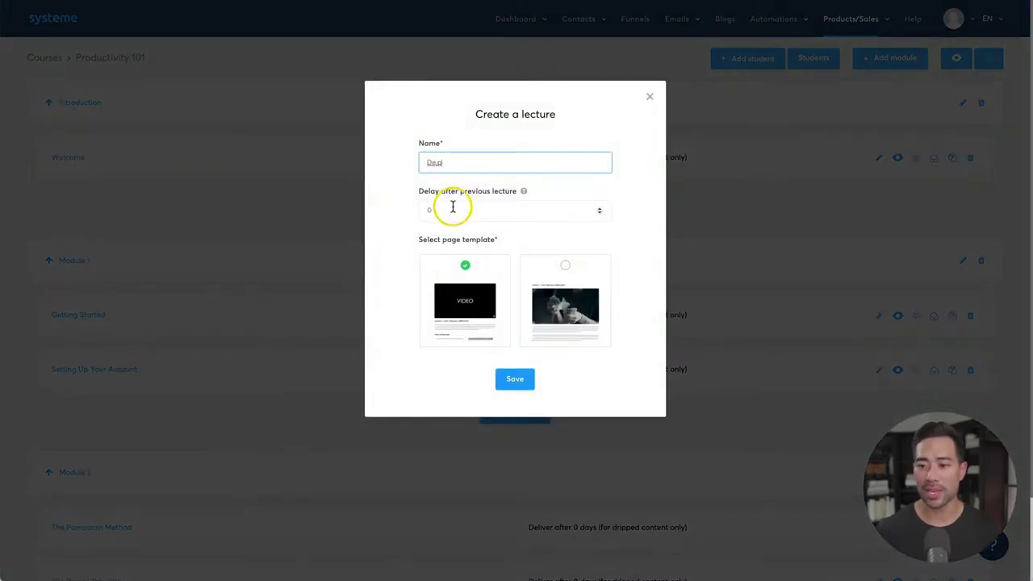
{"action": "left_click", "coordinate": [485, 194]}
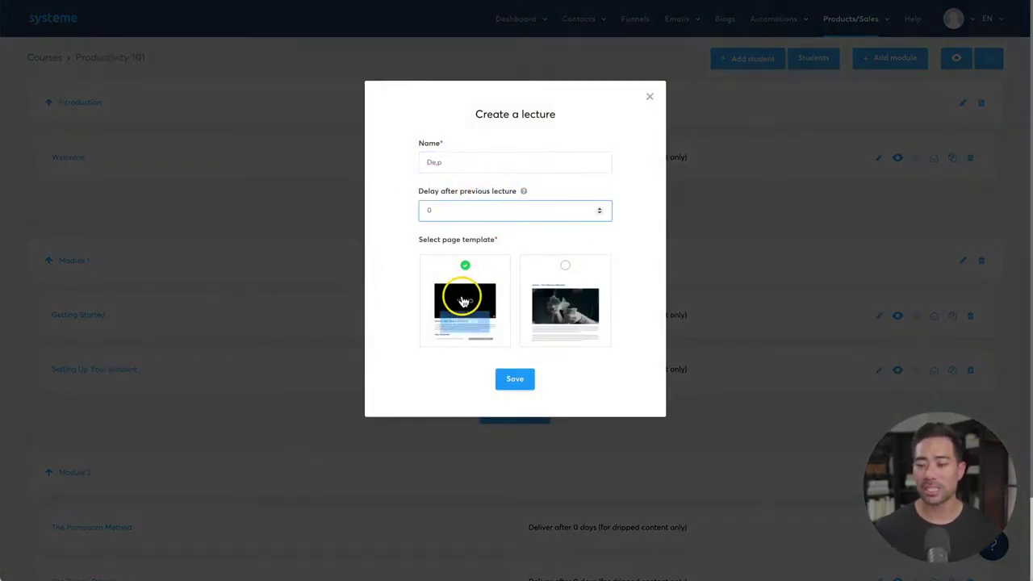
{"action": "left_click", "coordinate": [516, 382]}
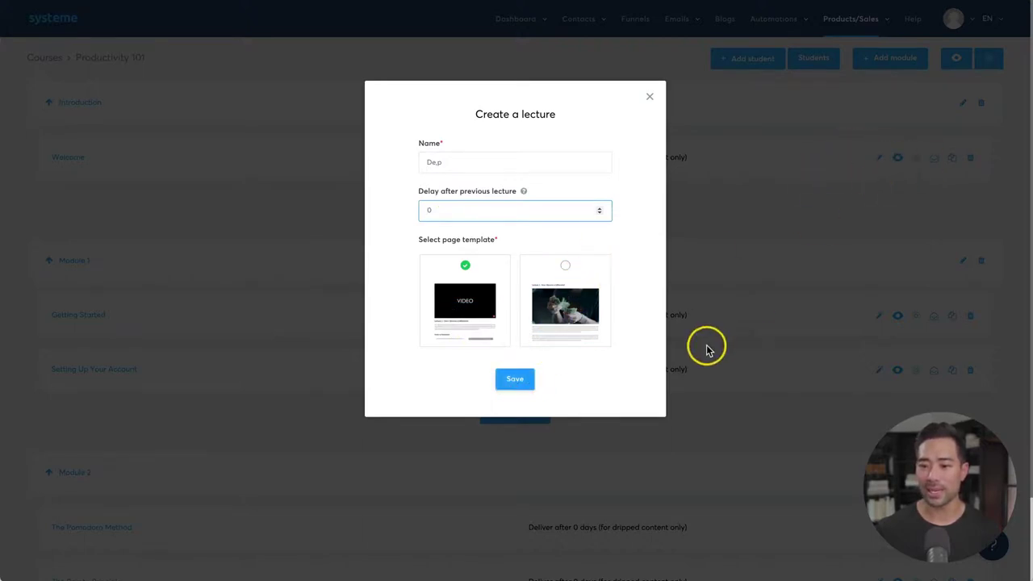
{"action": "left_click", "coordinate": [526, 390]}
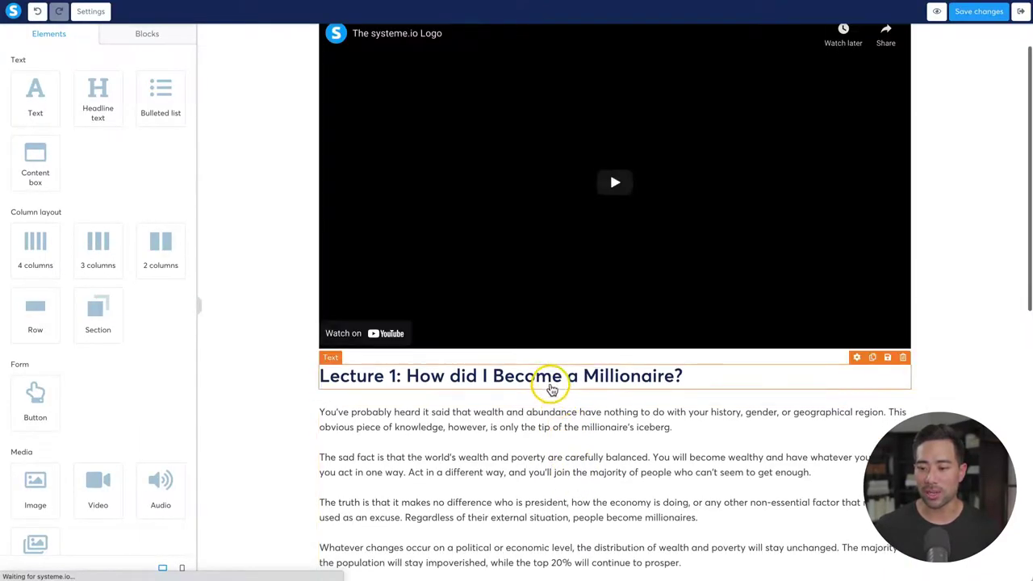
Look through the new lecture page's headline and body text, then save the page and exit the editor.
{"action": "left_click", "coordinate": [551, 381]}
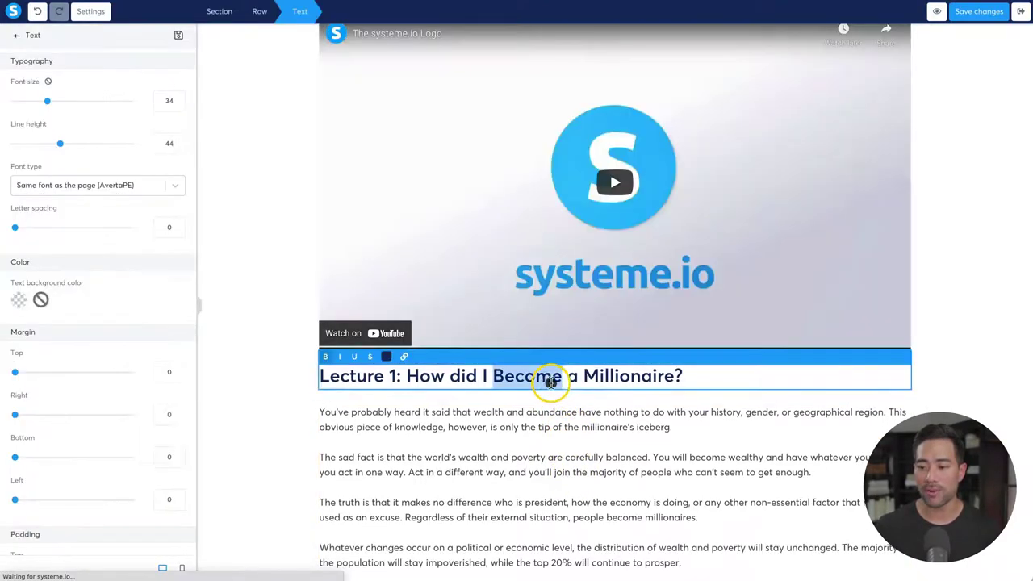
{"action": "triple_click", "coordinate": [551, 380]}
{"action": "left_click", "coordinate": [547, 448]}
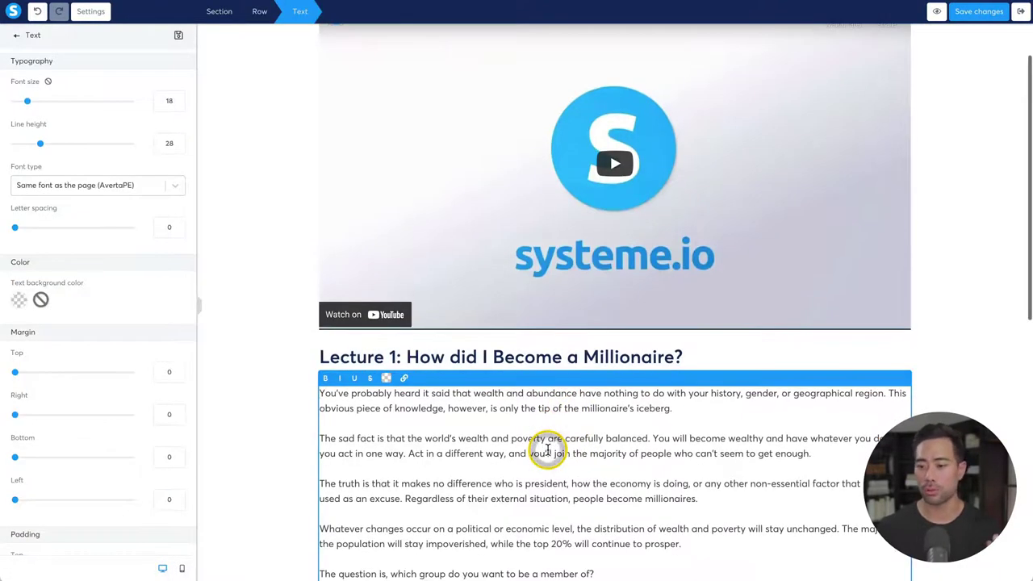
{"action": "scroll", "coordinate": [547, 447], "scroll_direction": "down", "scroll_amount": 3}
{"action": "scroll", "coordinate": [664, 196], "scroll_direction": "up", "scroll_amount": 4}
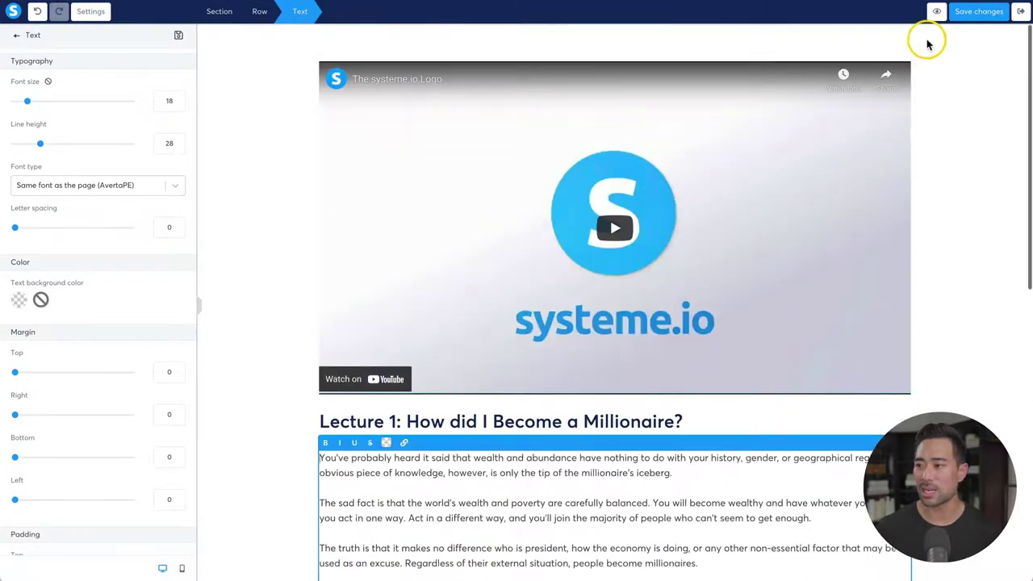
{"action": "left_click", "coordinate": [978, 11]}
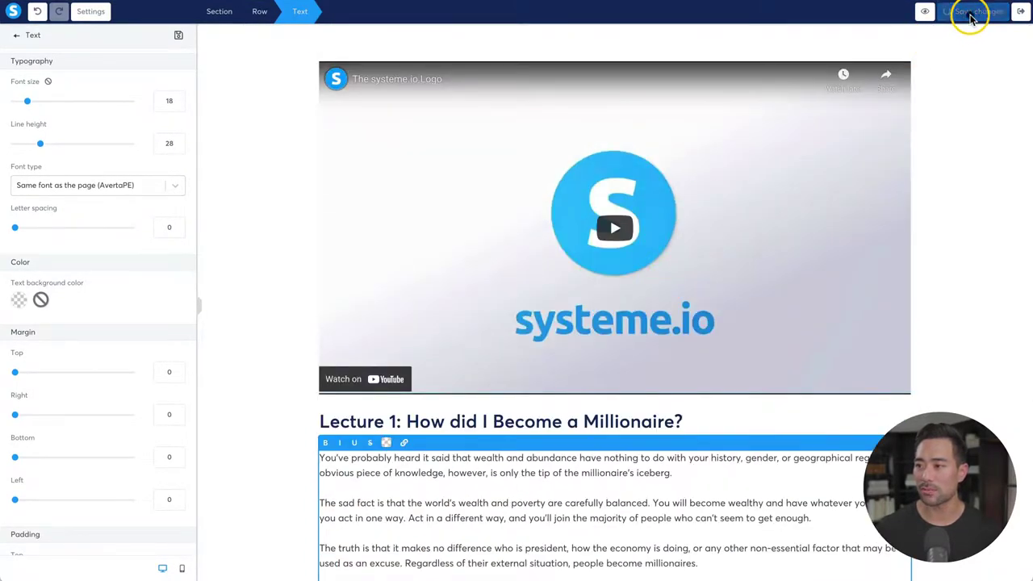
{"action": "left_click", "coordinate": [1021, 13]}
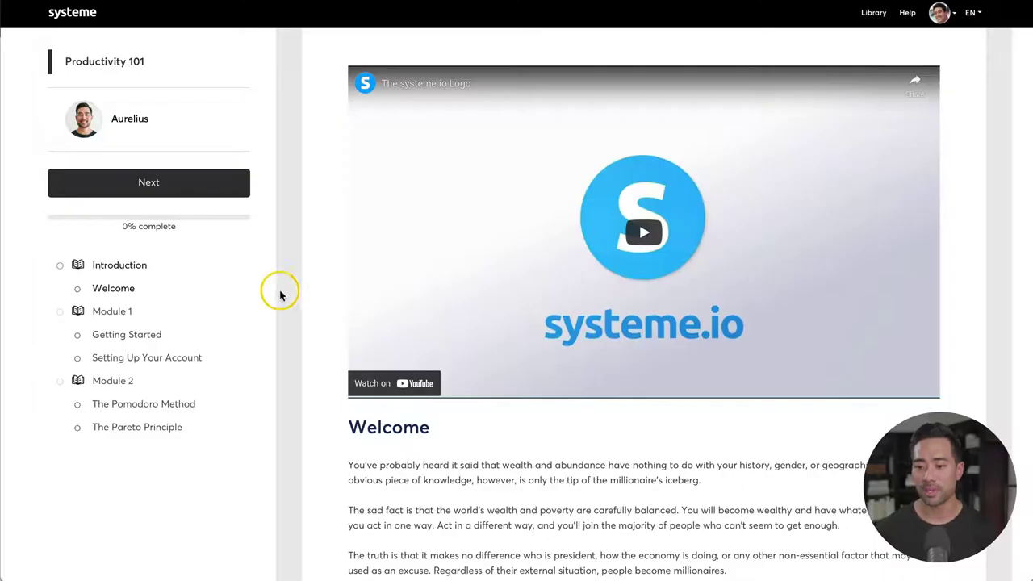
Expand Module 1 and Module 2 in the student view of Productivity 101, read through the Welcome lecture and mark it as complete.
{"action": "left_click", "coordinate": [117, 289]}
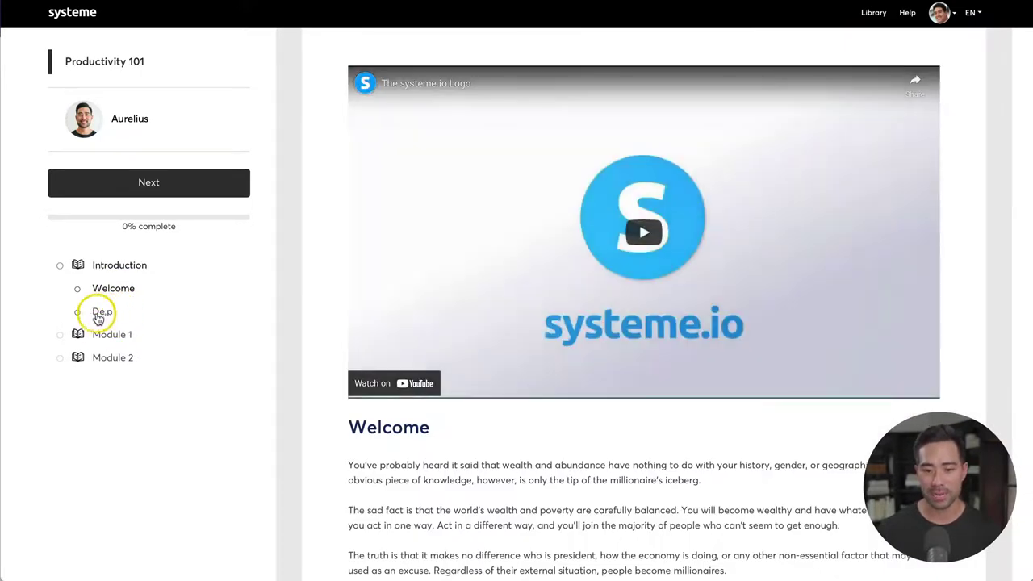
{"action": "left_click", "coordinate": [98, 336]}
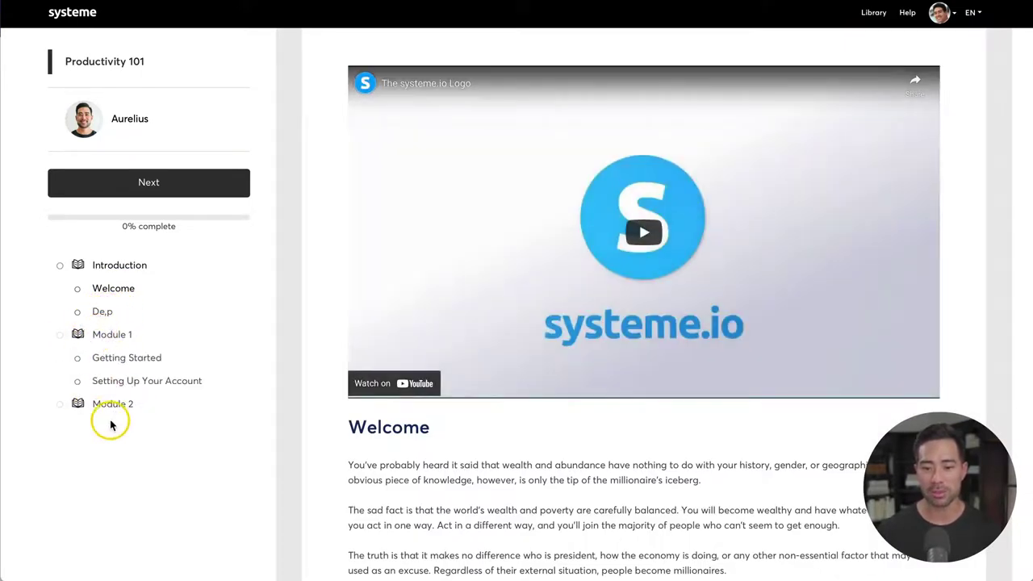
{"action": "left_click", "coordinate": [115, 407]}
{"action": "scroll", "coordinate": [512, 422], "scroll_direction": "down", "scroll_amount": 10}
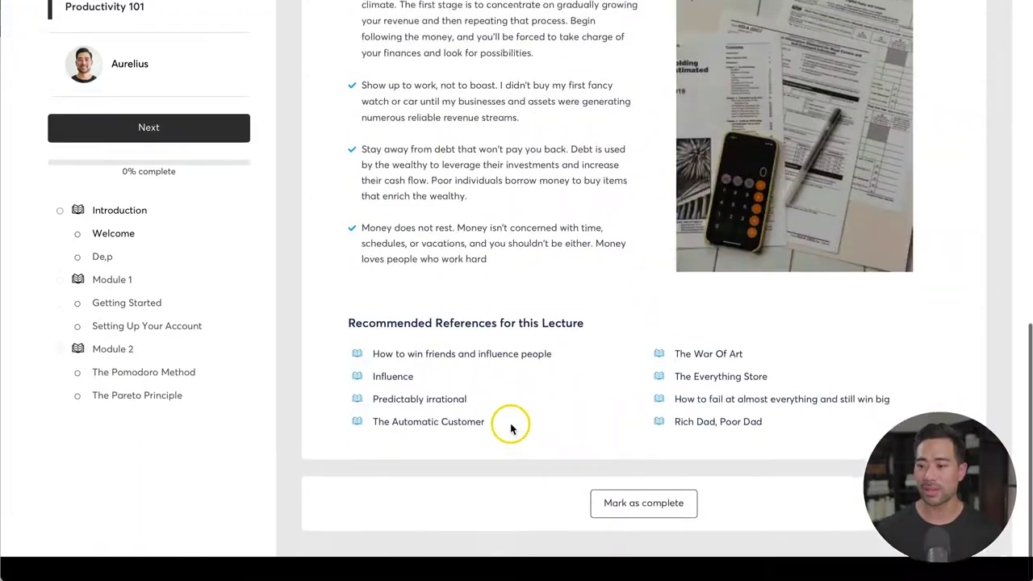
{"action": "scroll", "coordinate": [511, 429], "scroll_direction": "up", "scroll_amount": 10}
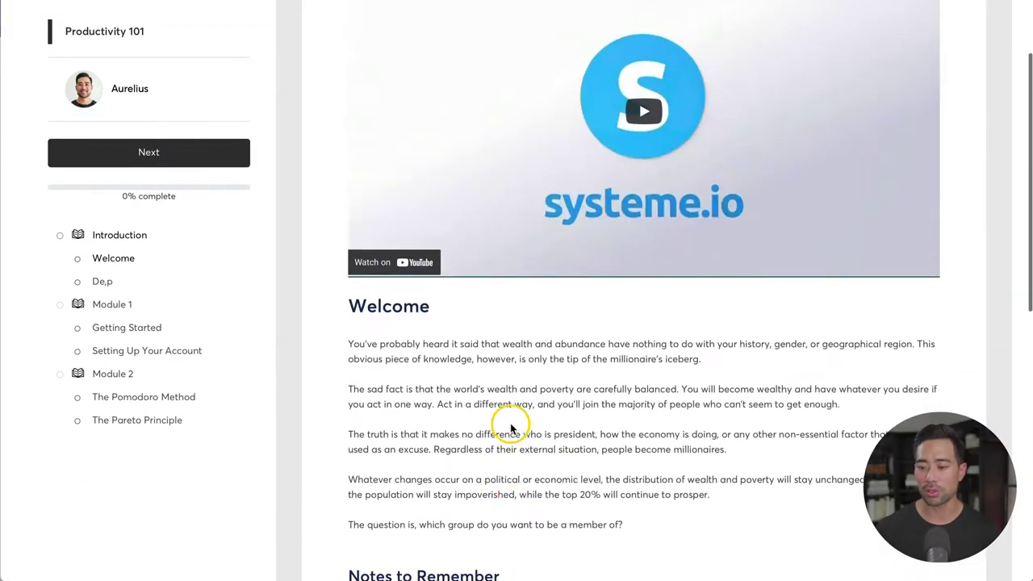
{"action": "scroll", "coordinate": [511, 426], "scroll_direction": "down", "scroll_amount": 7}
{"action": "scroll", "coordinate": [511, 429], "scroll_direction": "down", "scroll_amount": 3}
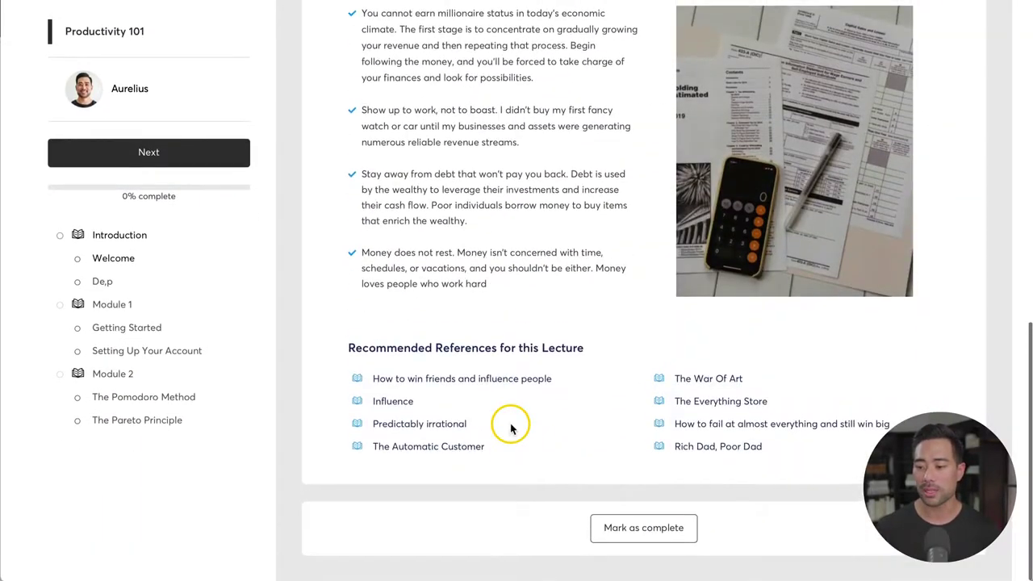
{"action": "left_click", "coordinate": [620, 529]}
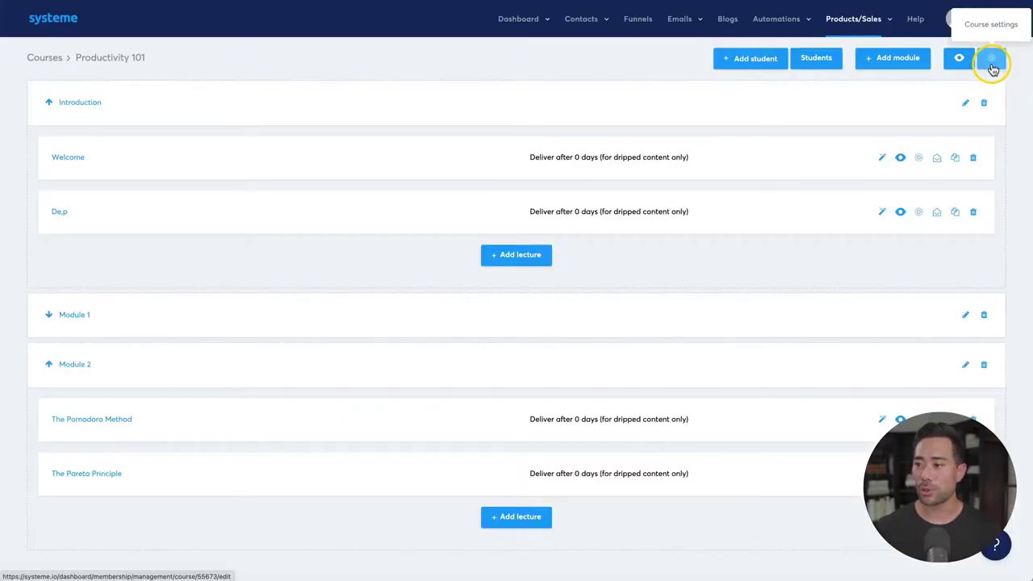
Open the Productivity 101 course settings and look through its fields and theme options.
{"action": "left_click", "coordinate": [992, 65]}
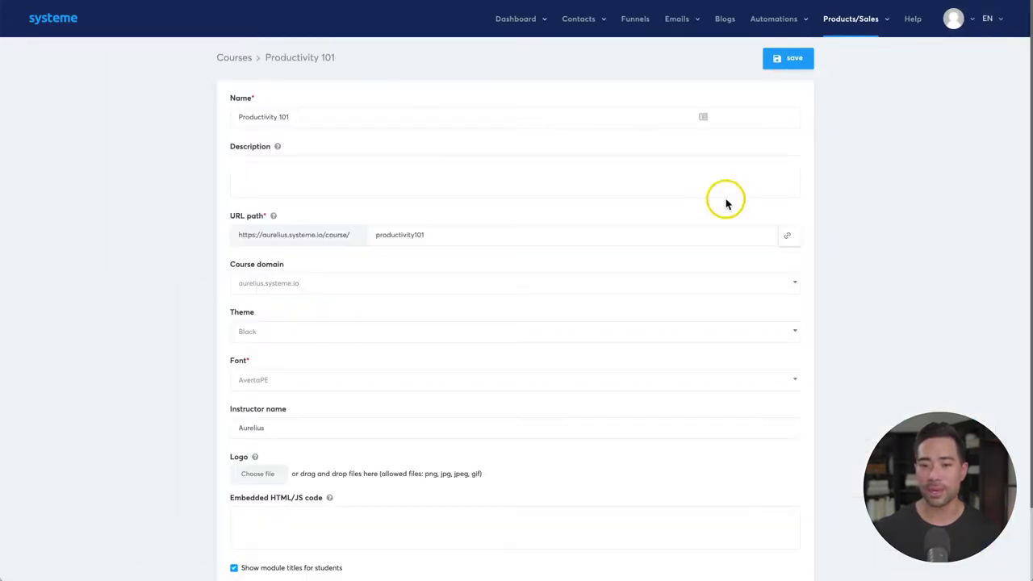
{"action": "scroll", "coordinate": [297, 294], "scroll_direction": "down", "scroll_amount": 1}
{"action": "scroll", "coordinate": [297, 293], "scroll_direction": "down", "scroll_amount": 1}
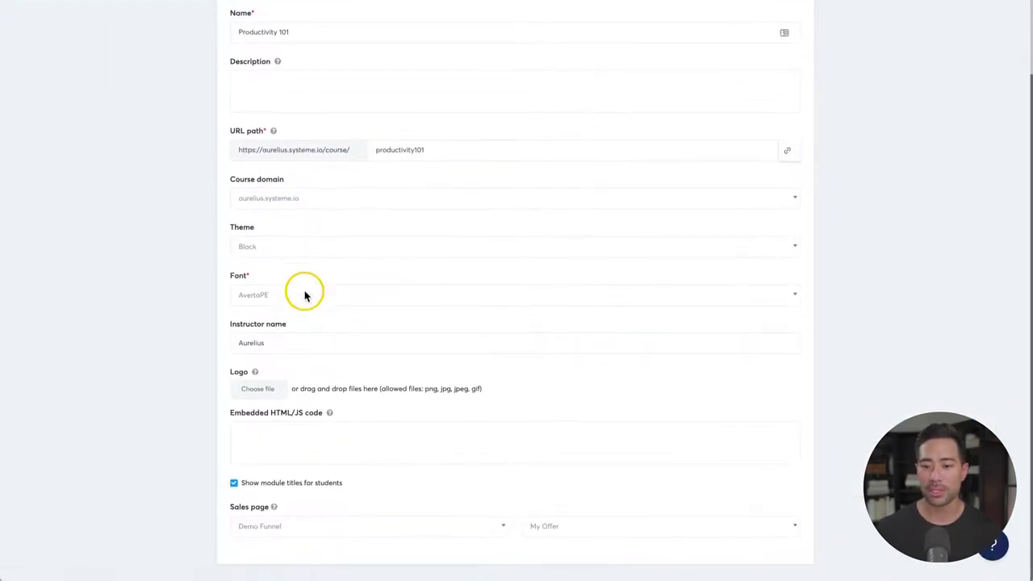
{"action": "left_click", "coordinate": [268, 253]}
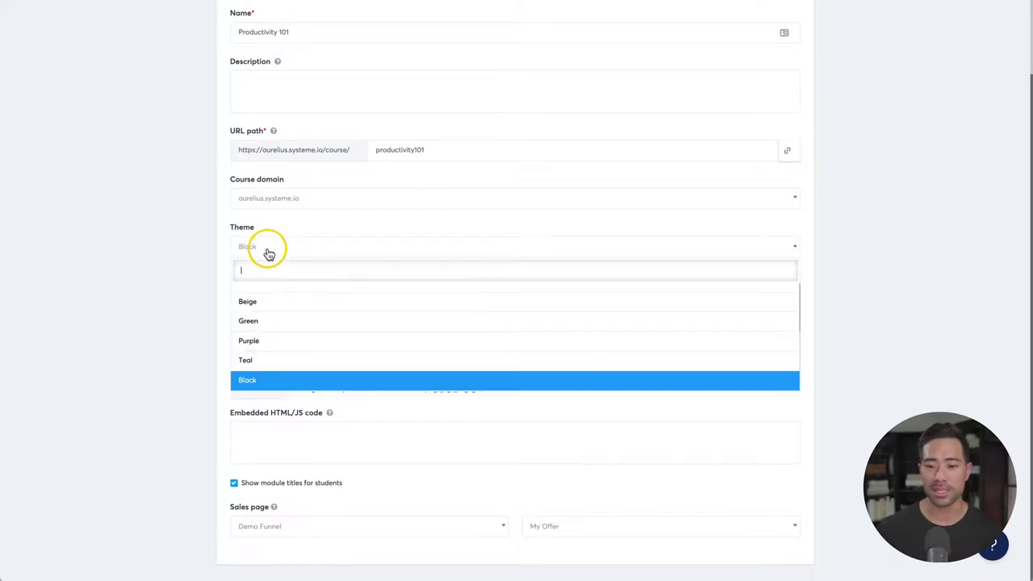
{"action": "left_click", "coordinate": [194, 264]}
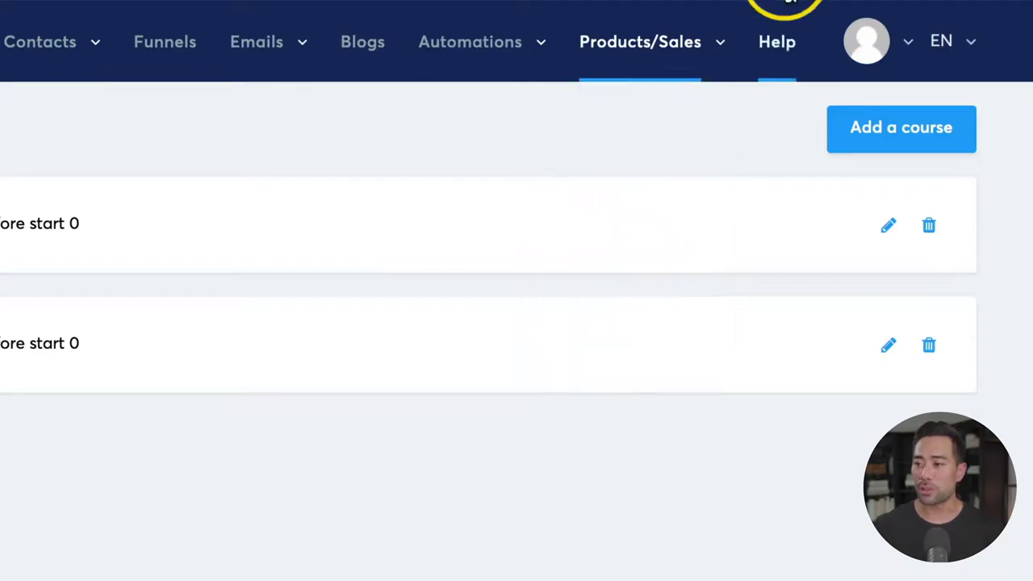
Open the enrolled student's record from the students list and add full access to the Digital Marketing For Beginners course.
{"action": "left_click", "coordinate": [599, 332]}
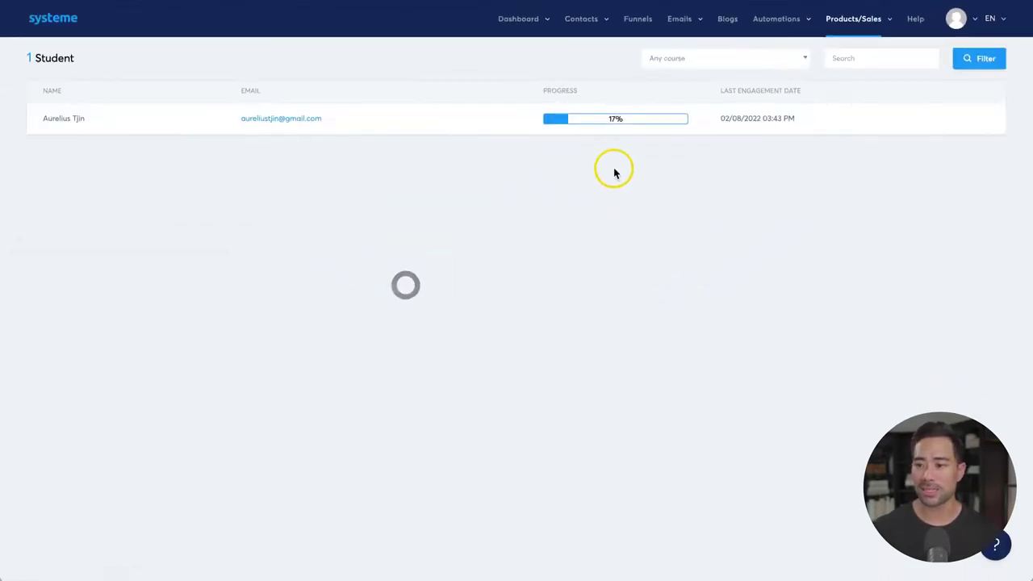
{"action": "left_click", "coordinate": [281, 121]}
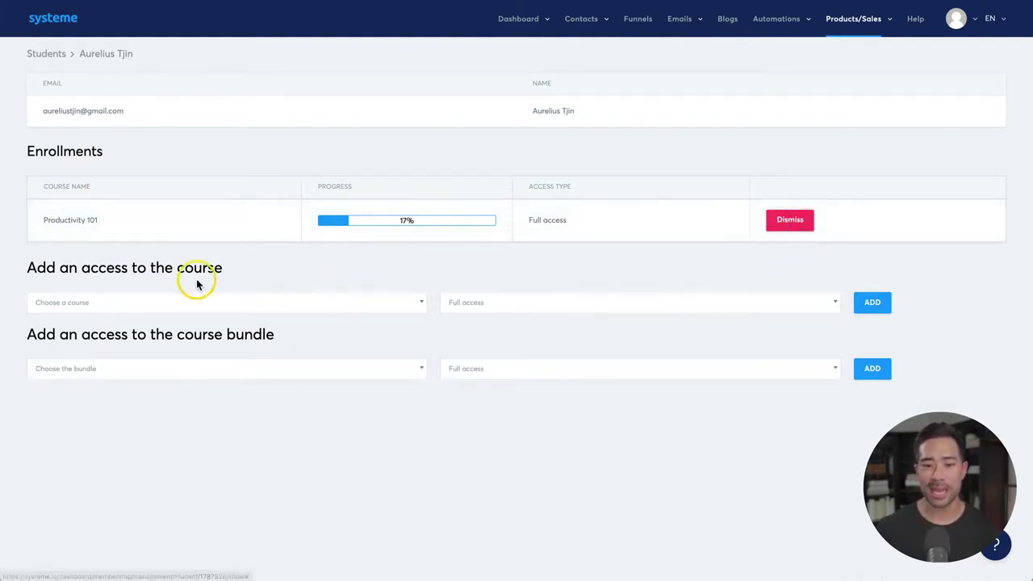
{"action": "left_click", "coordinate": [142, 304]}
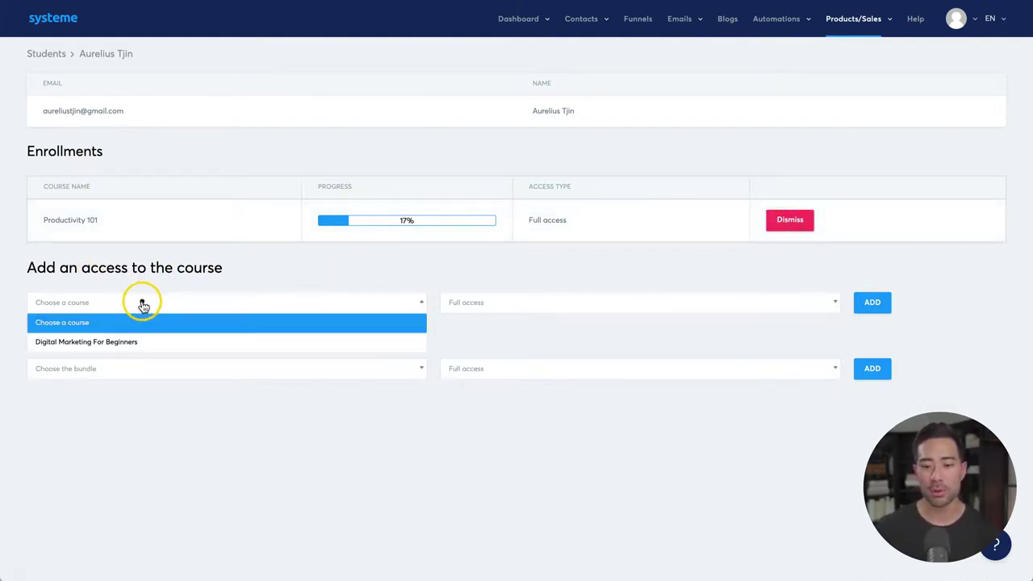
{"action": "left_click", "coordinate": [100, 340]}
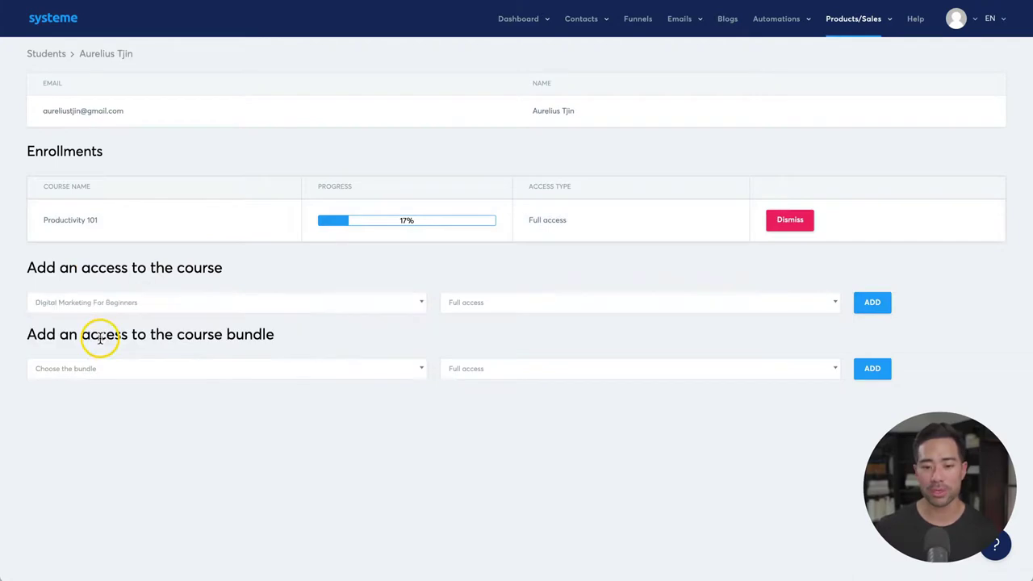
{"action": "left_click", "coordinate": [468, 302]}
{"action": "left_click", "coordinate": [488, 322]}
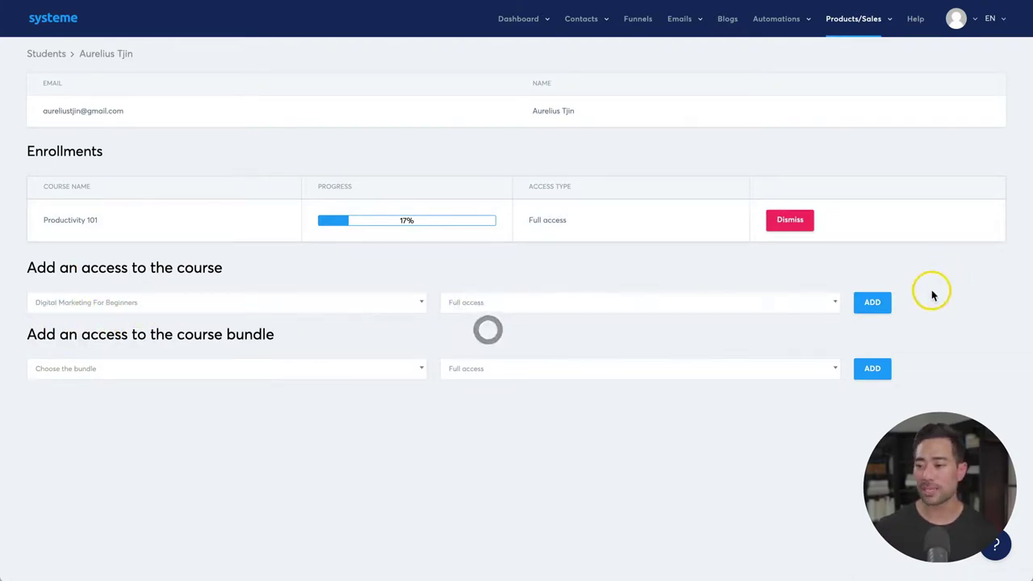
{"action": "left_click", "coordinate": [875, 304]}
Open the affiliate program dashboard and look through its commission structure.
{"action": "mouse_move", "coordinate": [861, 18]}
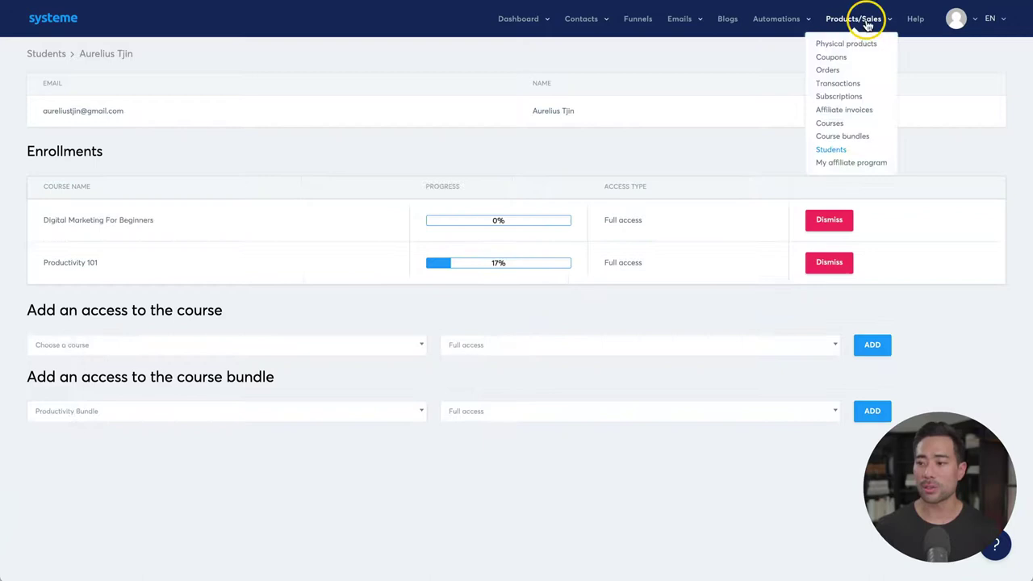
{"action": "left_click", "coordinate": [866, 165]}
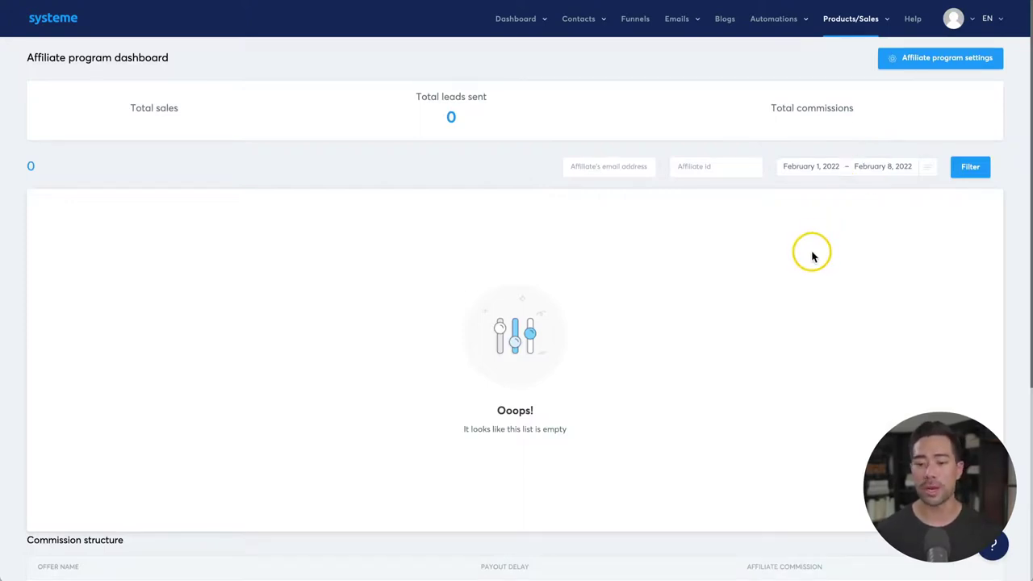
{"action": "scroll", "coordinate": [813, 256], "scroll_direction": "down", "scroll_amount": 4}
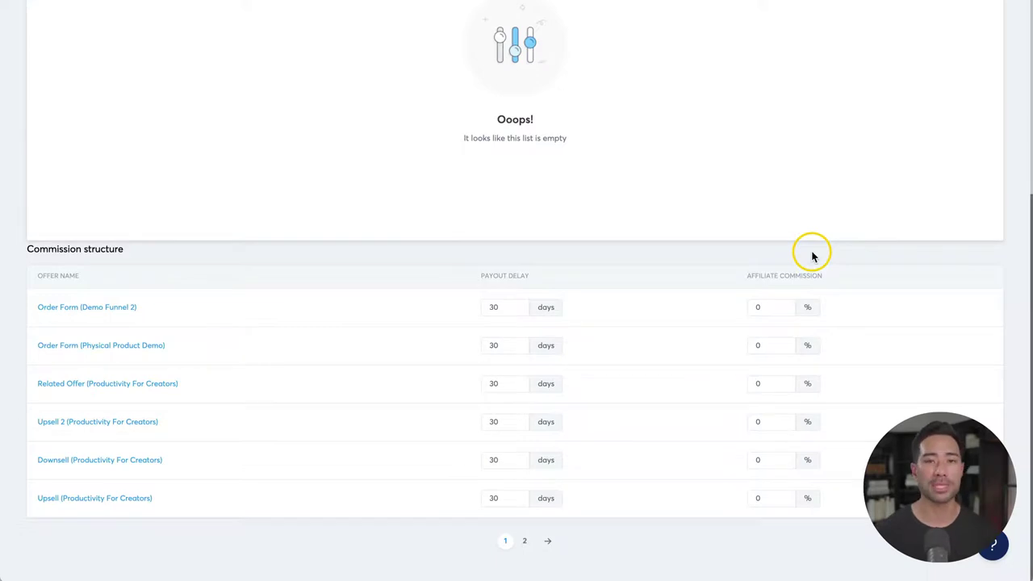
{"action": "scroll", "coordinate": [812, 257], "scroll_direction": "up", "scroll_amount": 4}
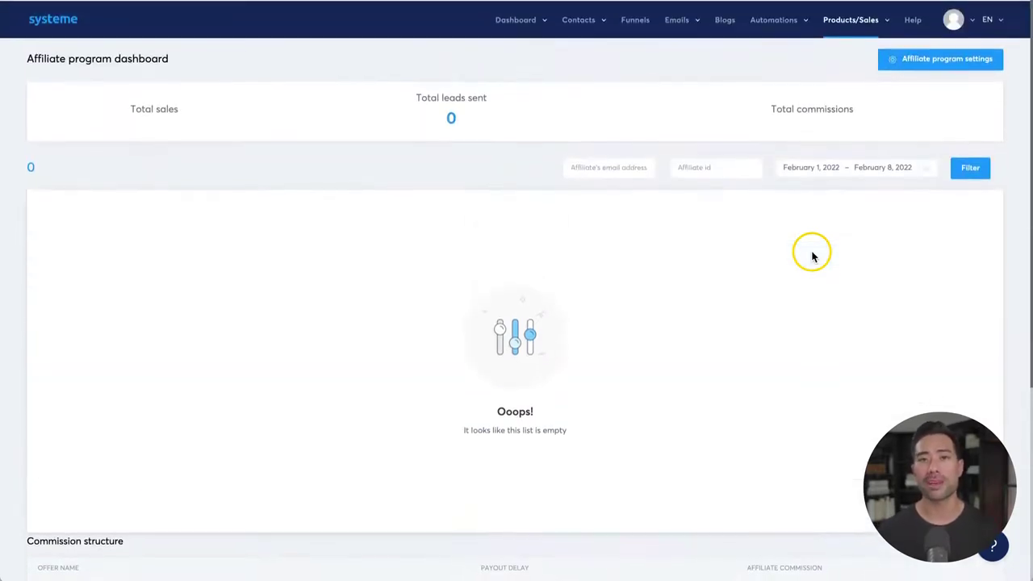
Open the account's settings and view the payment gateways.
{"action": "mouse_move", "coordinate": [974, 21]}
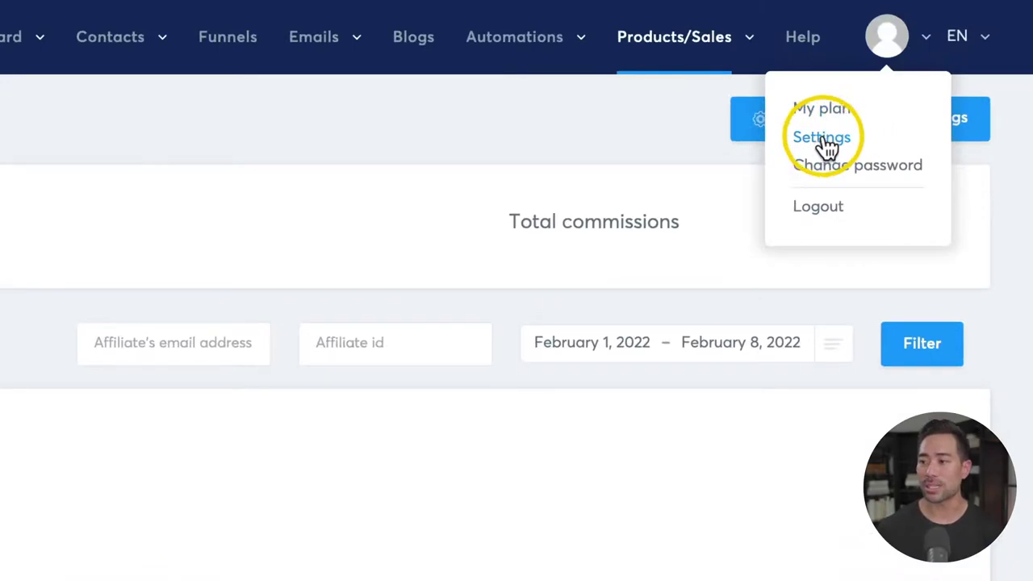
{"action": "left_click", "coordinate": [833, 138]}
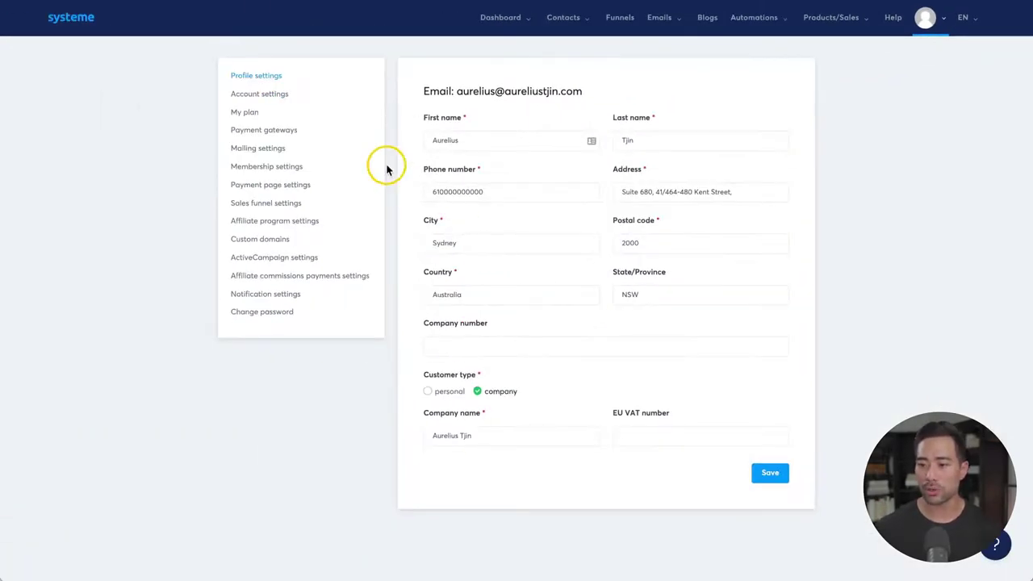
{"action": "left_click", "coordinate": [269, 95]}
{"action": "left_click", "coordinate": [271, 132]}
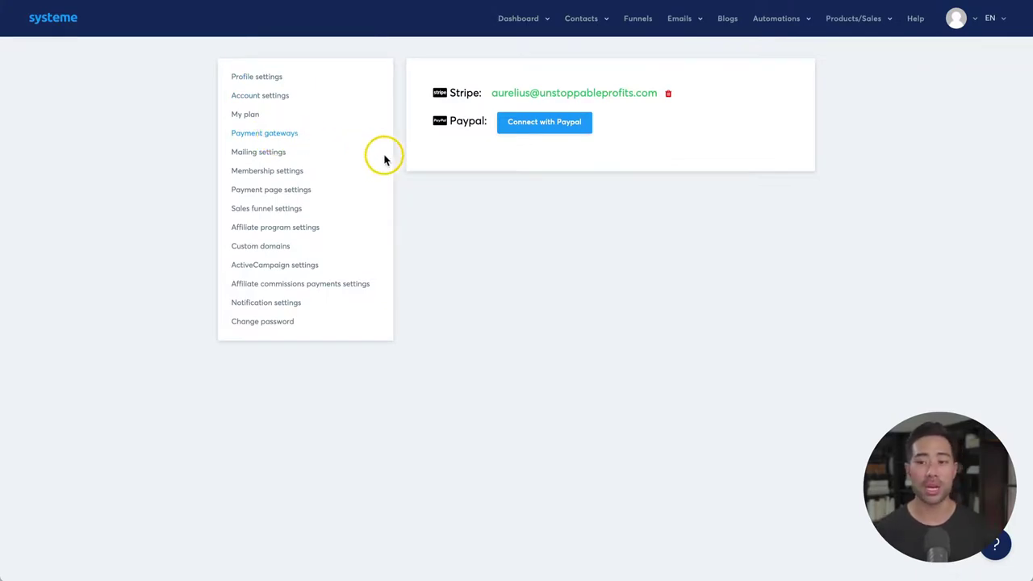
Open the mailing settings and display the field for using an own SendGrid API key.
{"action": "left_click", "coordinate": [307, 153]}
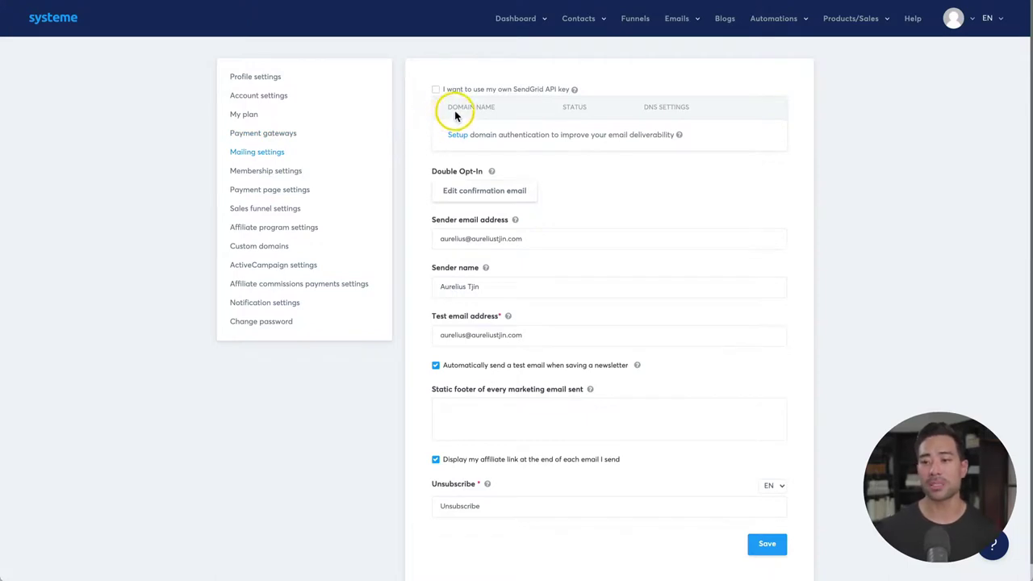
{"action": "left_click", "coordinate": [435, 91]}
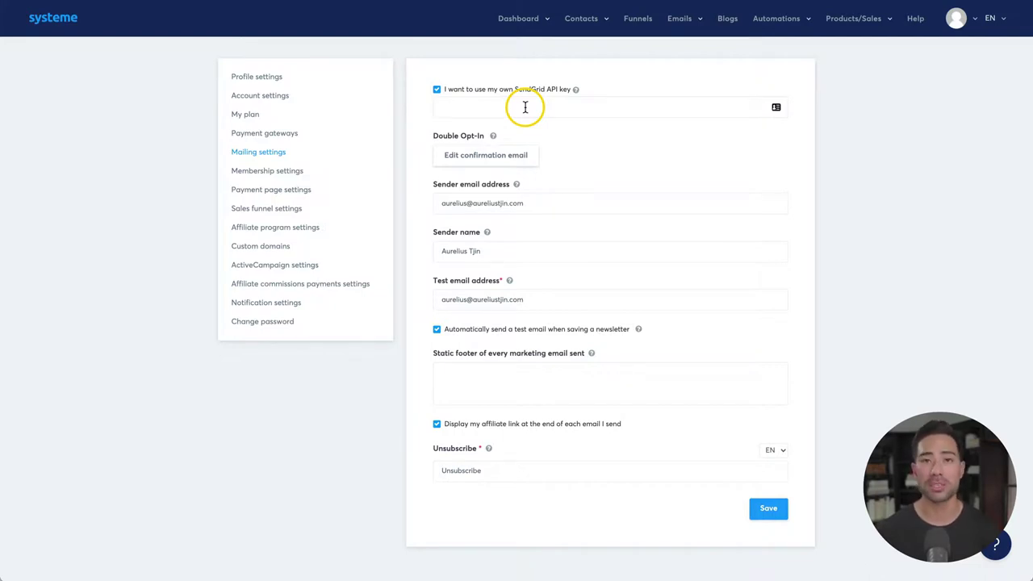
{"action": "left_click", "coordinate": [523, 90]}
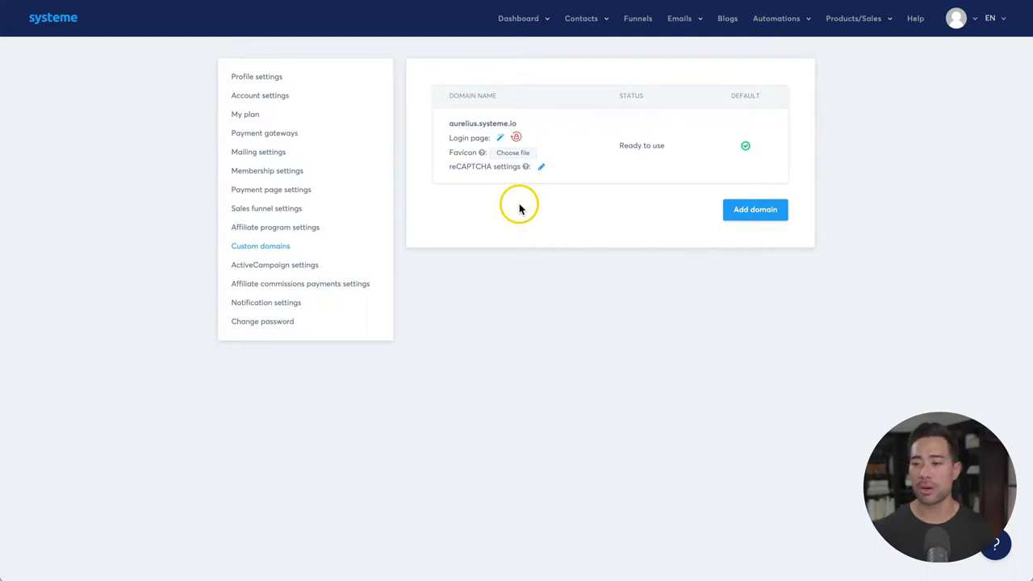
Start adding a new domain in the custom domains settings.
{"action": "left_click", "coordinate": [755, 214]}
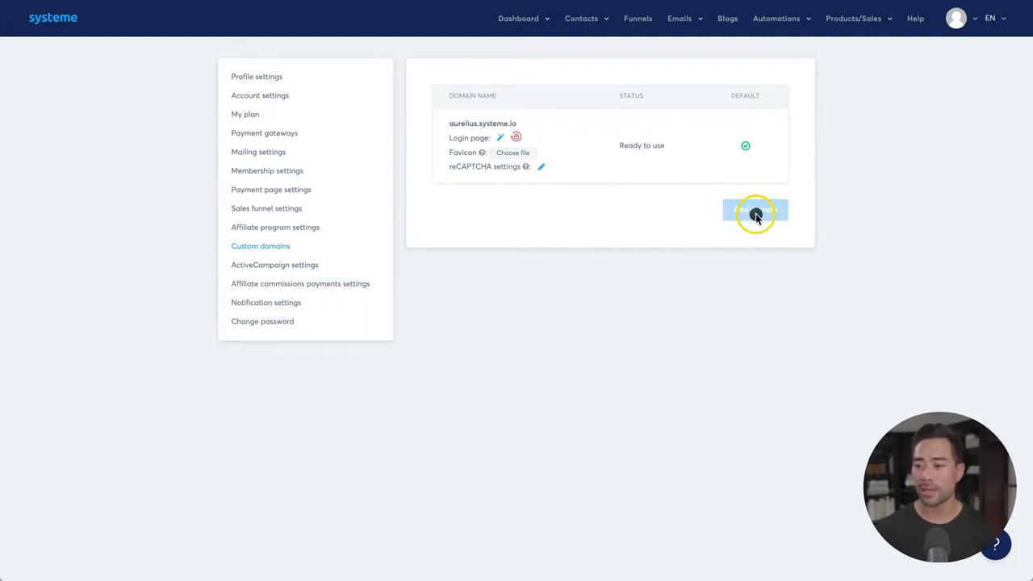